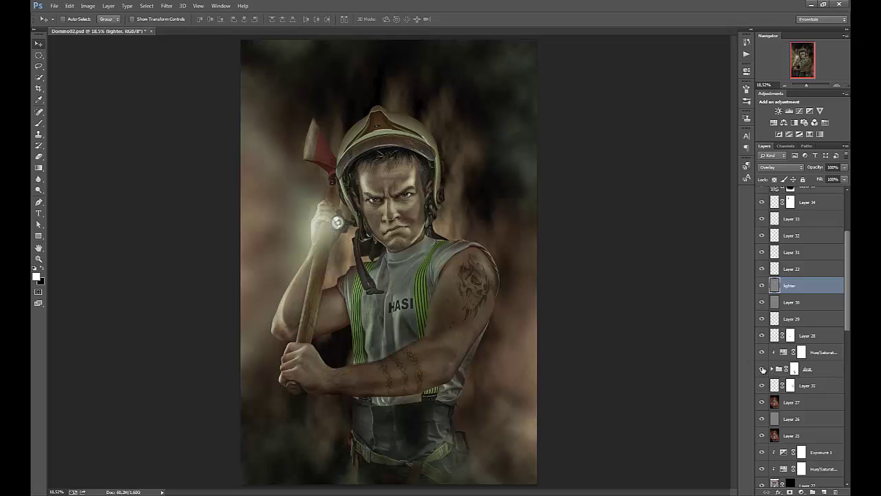
# Step: Hide the drot group and Layer 35 to compare the arm with and without its existing tattoos
pyautogui.click(762, 368)
pyautogui.click(762, 386)
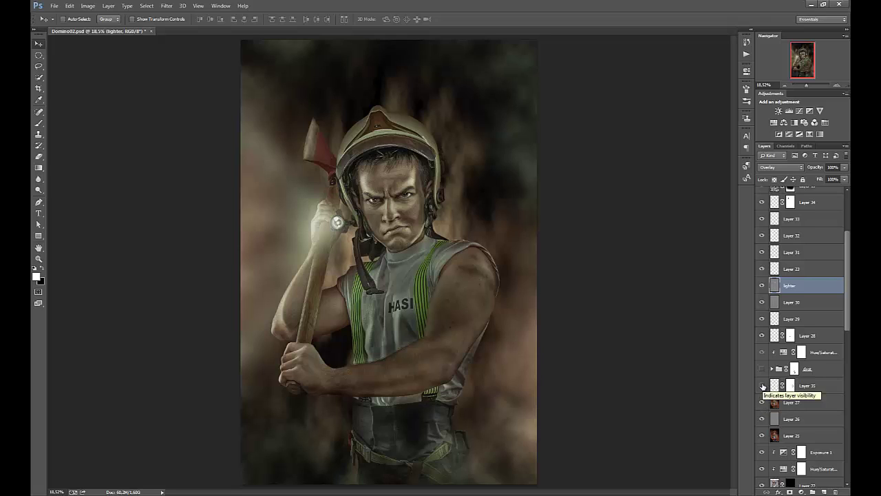
pyautogui.click(762, 385)
pyautogui.click(762, 385)
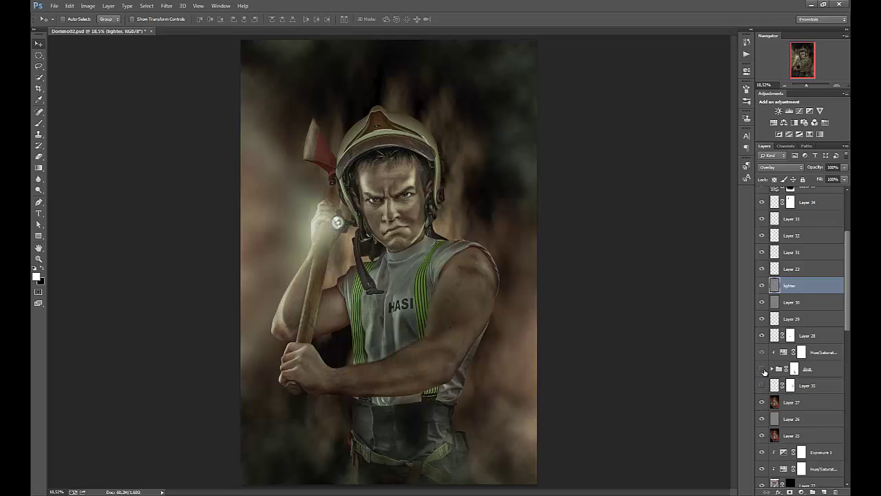
pyautogui.click(762, 369)
pyautogui.click(764, 371)
# Step: Delete the drot group and Layer 35, along with the Hue/Saturation adjustment layer directly above Layer 27
pyautogui.click(804, 372)
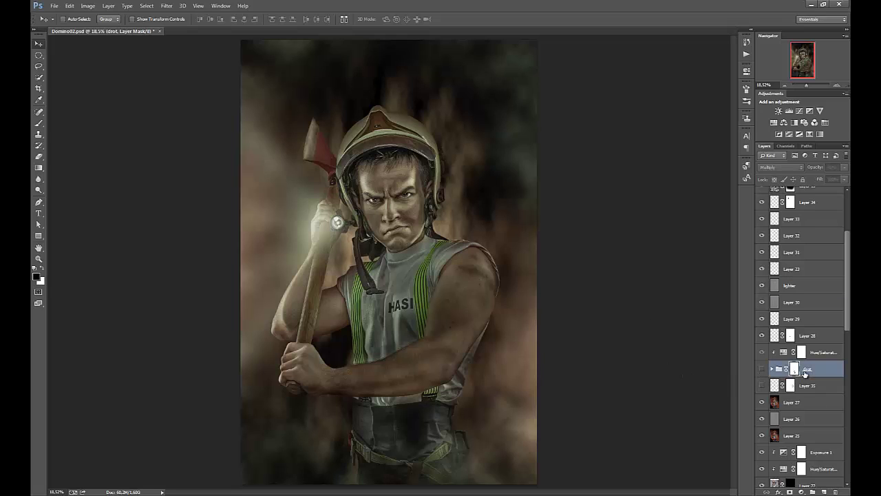
pyautogui.keyDown('shift'); pyautogui.click(821, 383); pyautogui.keyUp('shift')
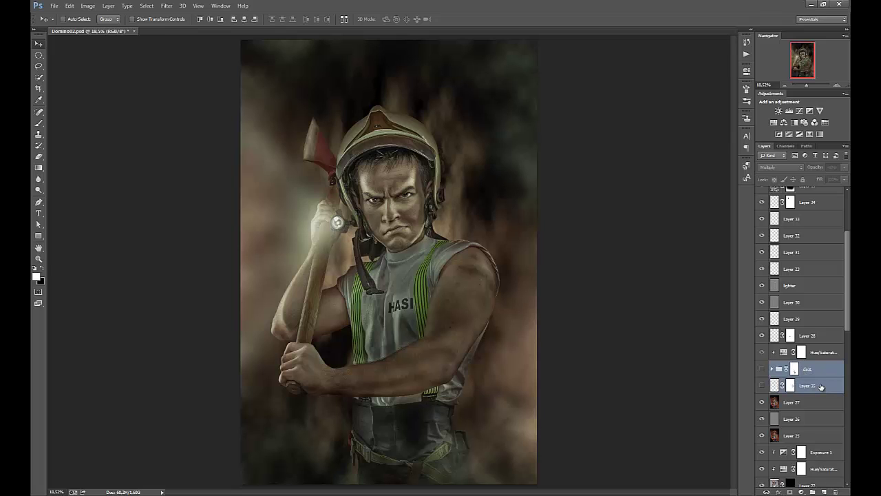
pyautogui.click(835, 492)
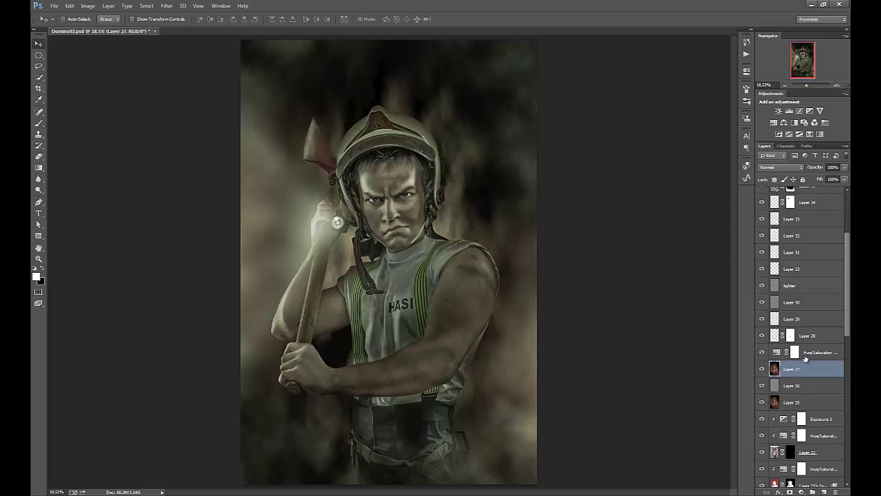
pyautogui.click(795, 352)
pyautogui.click(834, 491)
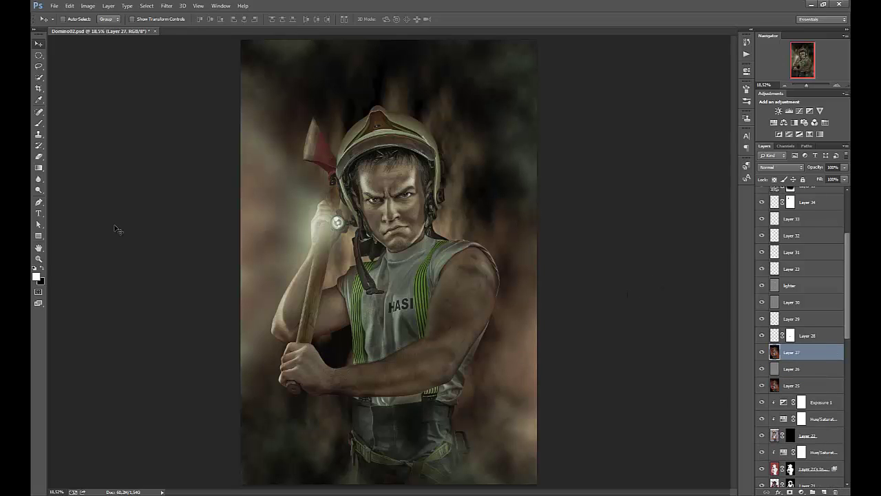
# Step: Open the domainku.com Free-Designs-Shadow-Of-The-Skull-Tattoo-Wallpaper image from the Final folder
pyautogui.click(53, 5)
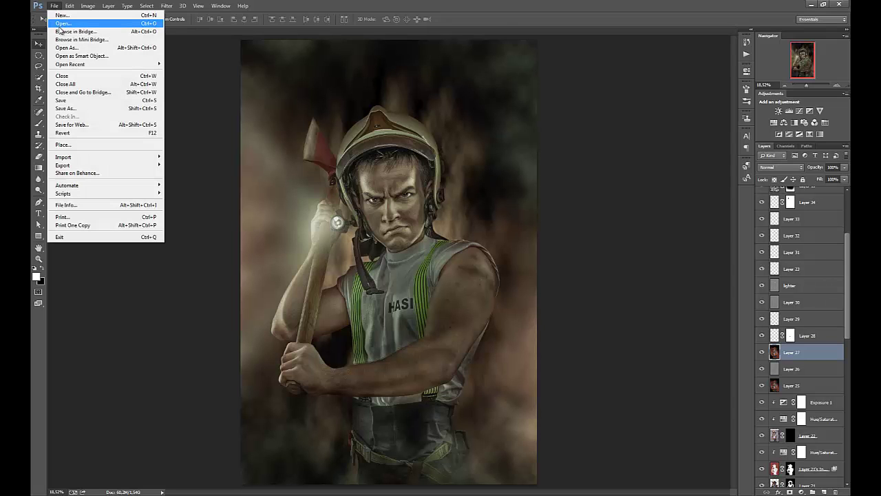
pyautogui.click(62, 25)
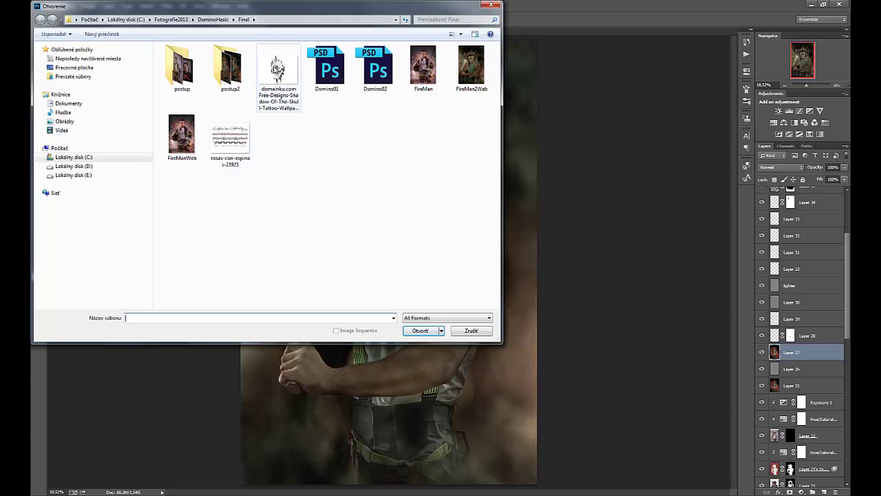
pyautogui.click(279, 77)
pyautogui.doubleClick(280, 77)
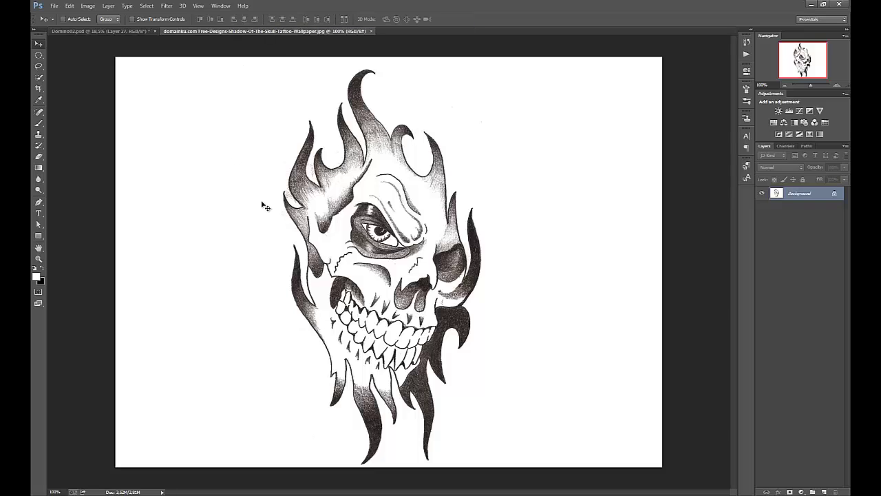
# Step: Copy the whole skull image, close its file, and paste it into Domino02.psd above Layer 27, over the upper arm
pyautogui.hotkey('ctrl', 'a')
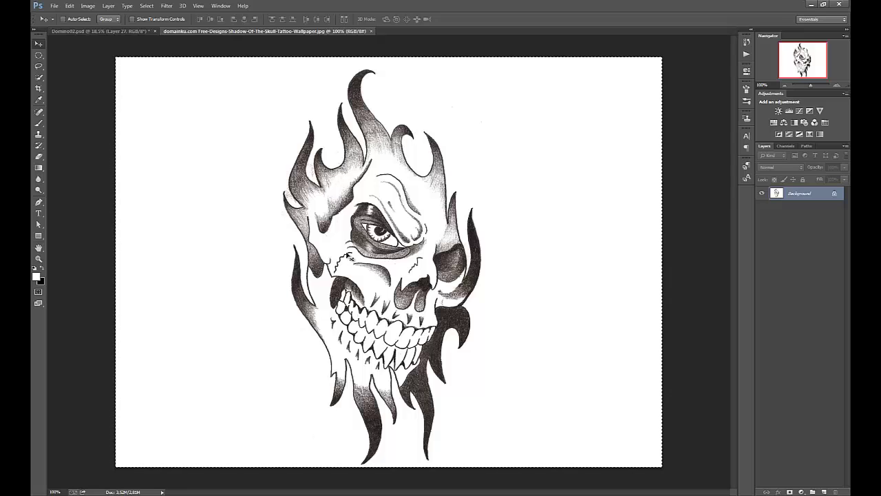
pyautogui.click(371, 31)
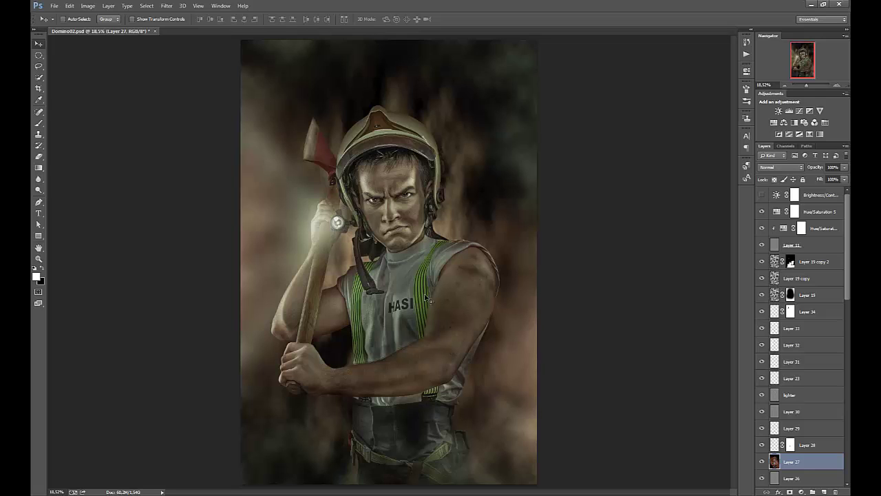
pyautogui.hotkey('ctrl', 'v')
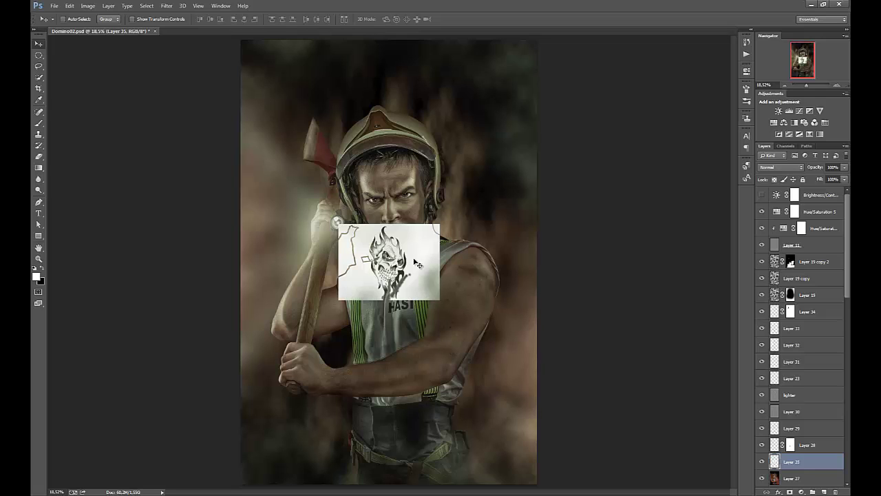
pyautogui.moveTo(415, 260); pyautogui.dragTo(494, 280)
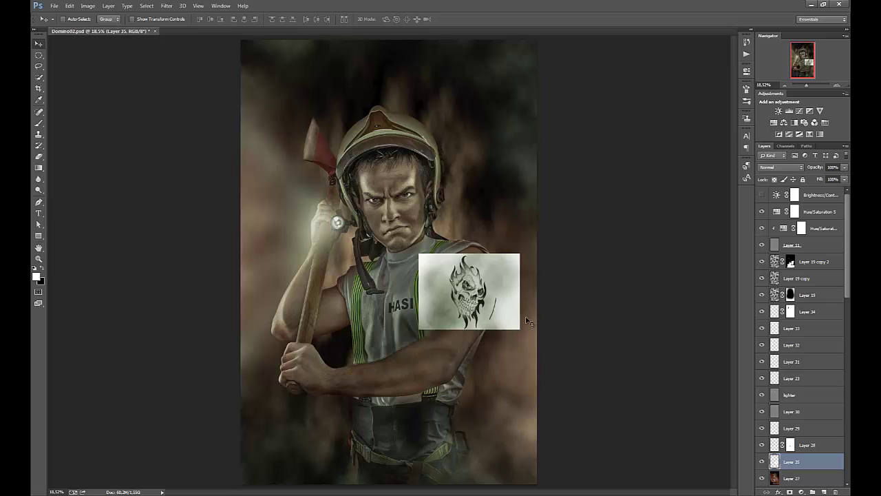
# Step: Set the pasted skull layer's blend mode to Color Burn so its white background drops out
pyautogui.click(39, 258)
pyautogui.moveTo(519, 279); pyautogui.dragTo(520, 278)
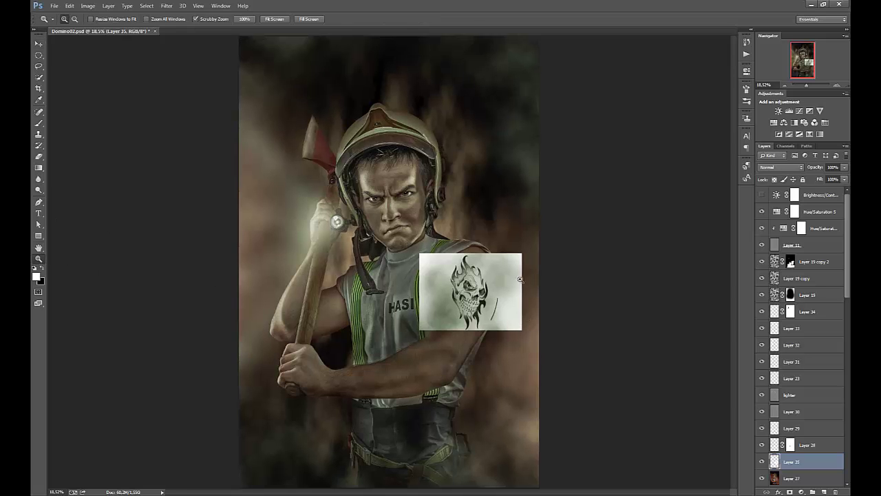
pyautogui.click(518, 280)
pyautogui.click(485, 303)
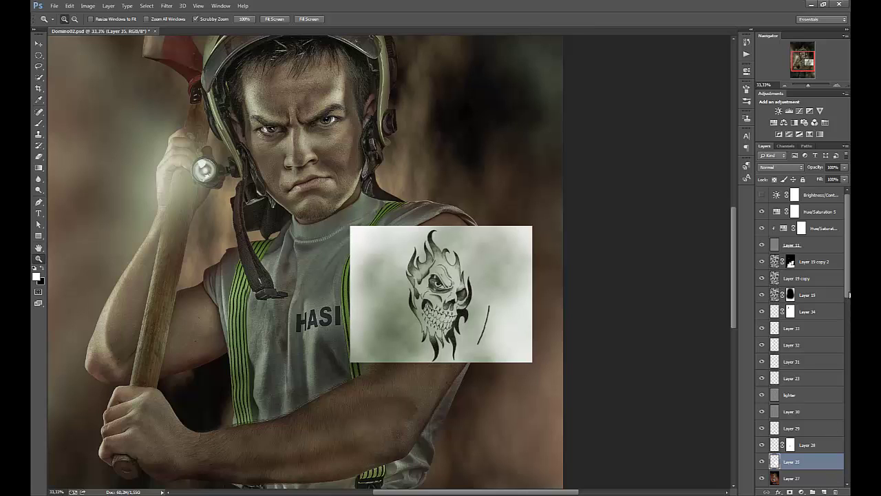
pyautogui.scroll(-1, 850, 295)
pyautogui.scroll(1, 850, 295)
pyautogui.scroll(-5, 848, 261)
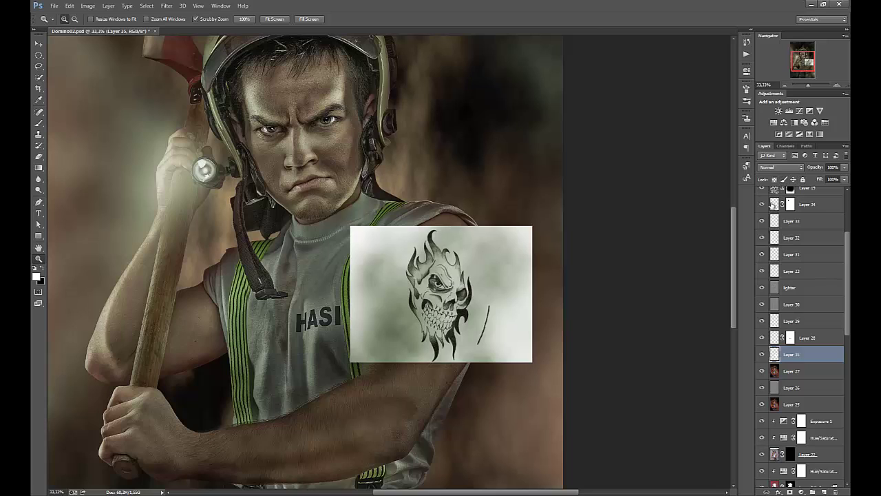
pyautogui.click(762, 353)
pyautogui.click(761, 353)
pyautogui.click(769, 169)
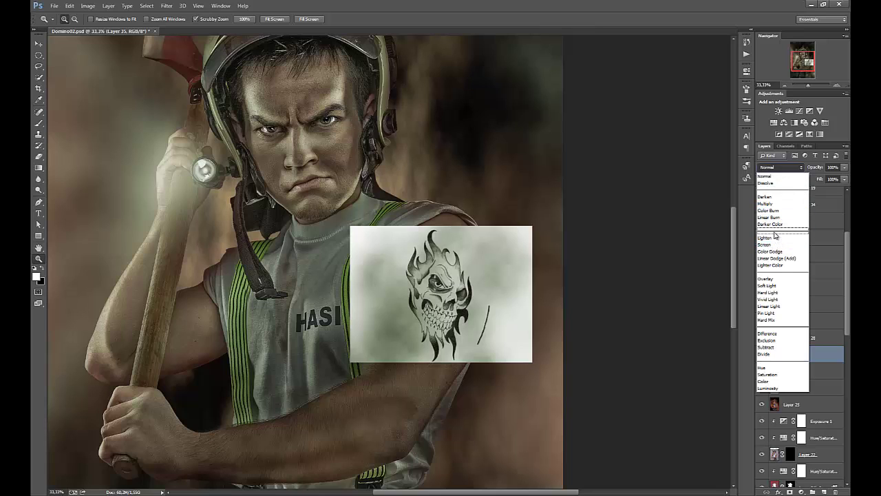
pyautogui.click(771, 211)
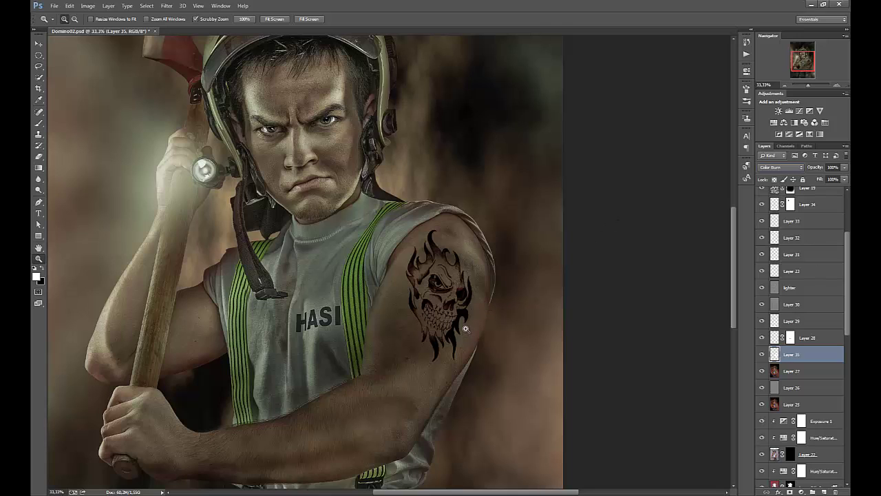
# Step: Reposition the skull tattoo centrally on the upper arm and lower its layer opacity to 45%
pyautogui.click(41, 45)
pyautogui.moveTo(445, 305); pyautogui.dragTo(444, 297)
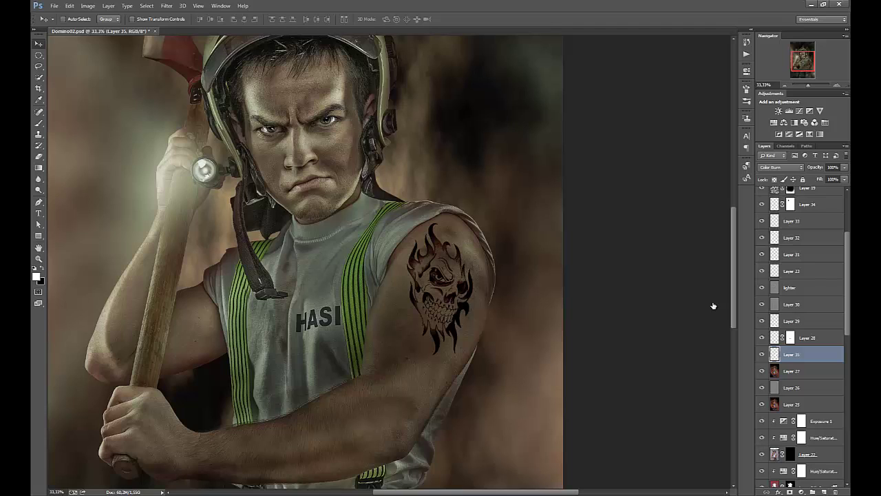
pyautogui.click(846, 169)
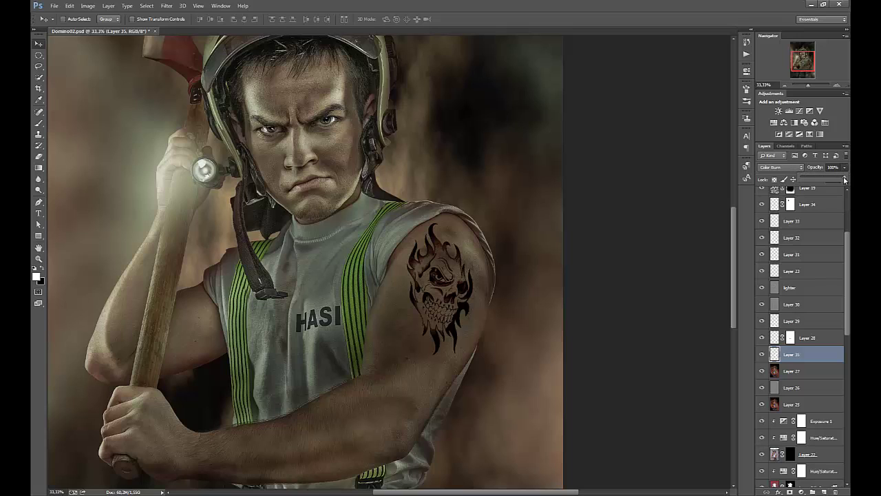
pyautogui.moveTo(844, 179); pyautogui.dragTo(819, 177)
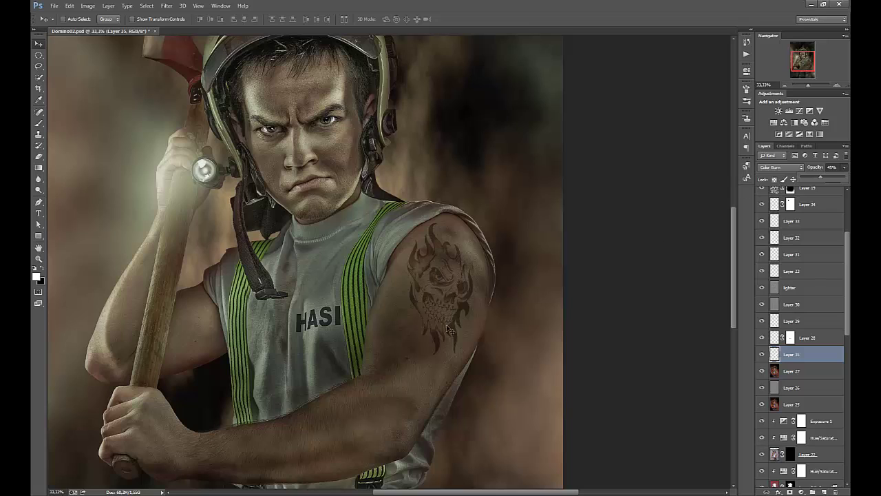
pyautogui.moveTo(451, 307); pyautogui.dragTo(456, 300)
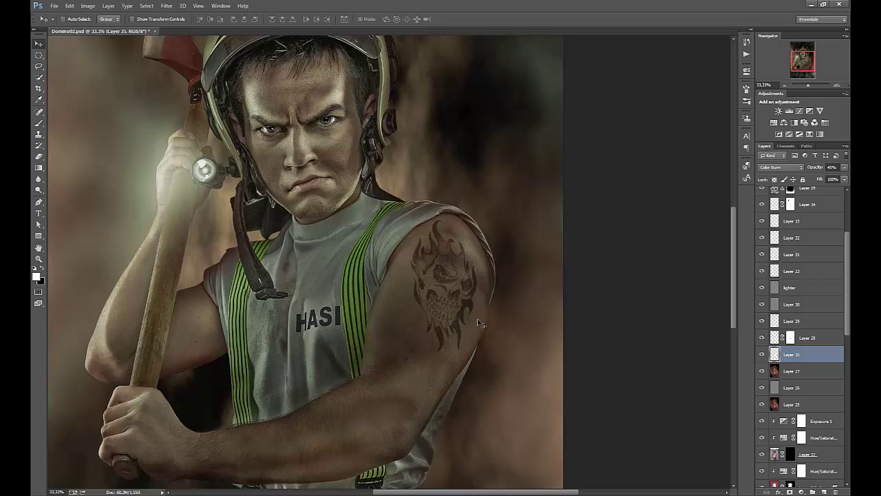
pyautogui.moveTo(453, 298); pyautogui.dragTo(457, 302)
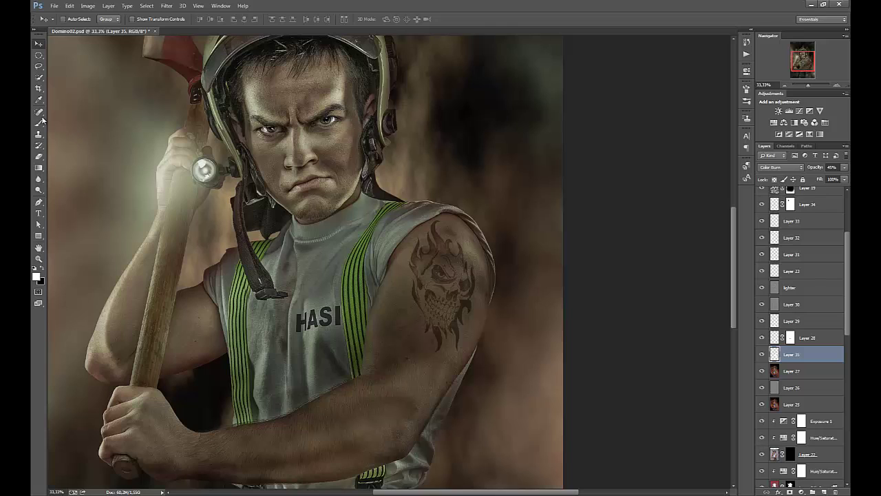
# Step: Warp the skull tattoo to follow the curve of the upper arm, apply the warp, and hide its layer to compare
pyautogui.click(72, 8)
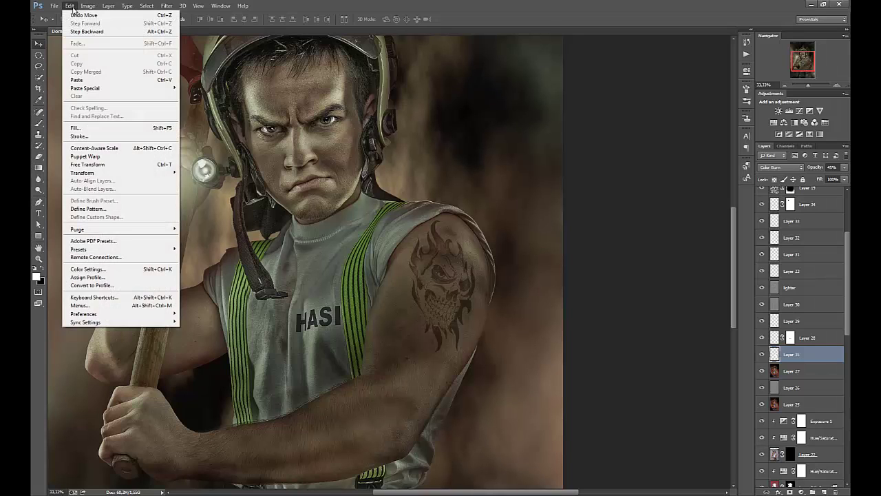
pyautogui.moveTo(107, 174)
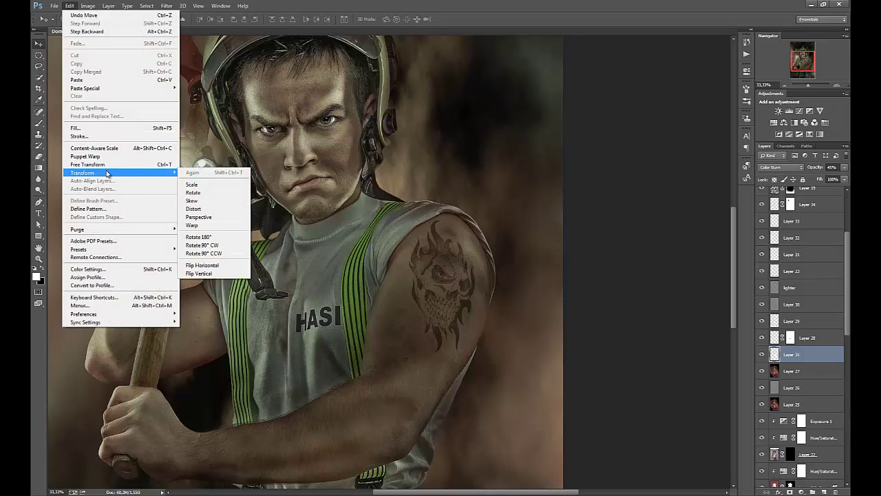
pyautogui.click(198, 227)
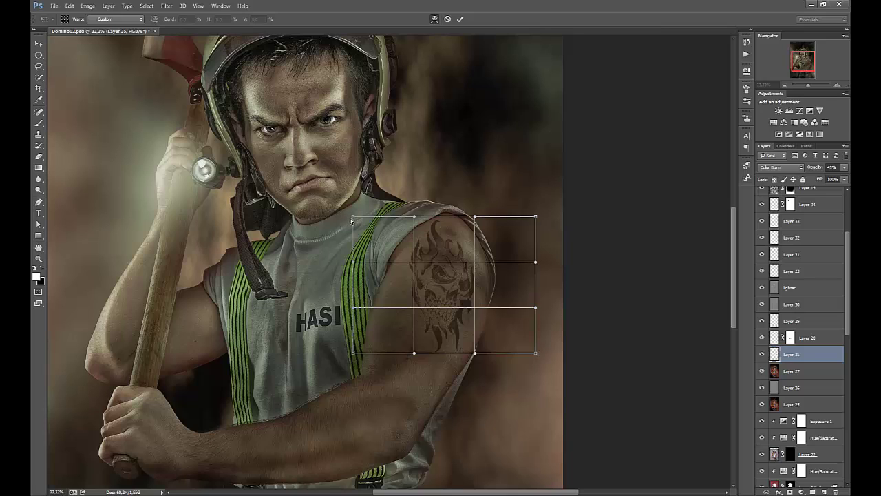
pyautogui.moveTo(351, 220); pyautogui.dragTo(315, 246)
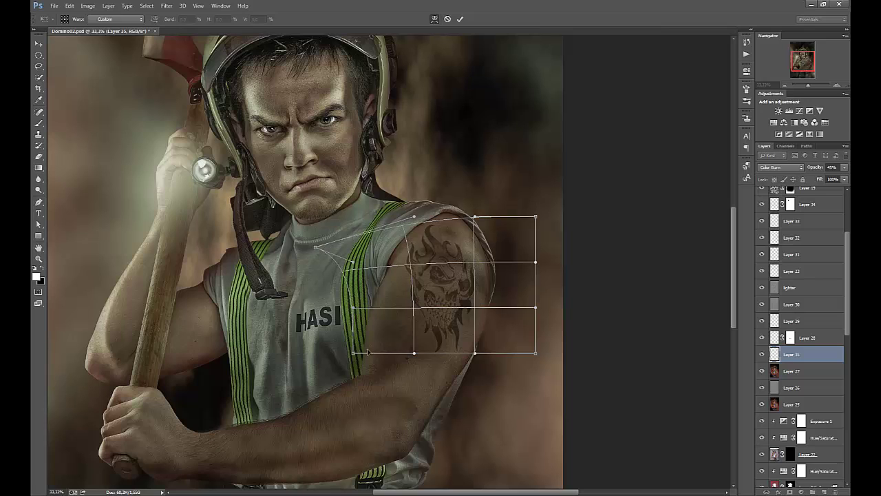
pyautogui.moveTo(474, 358); pyautogui.dragTo(456, 348)
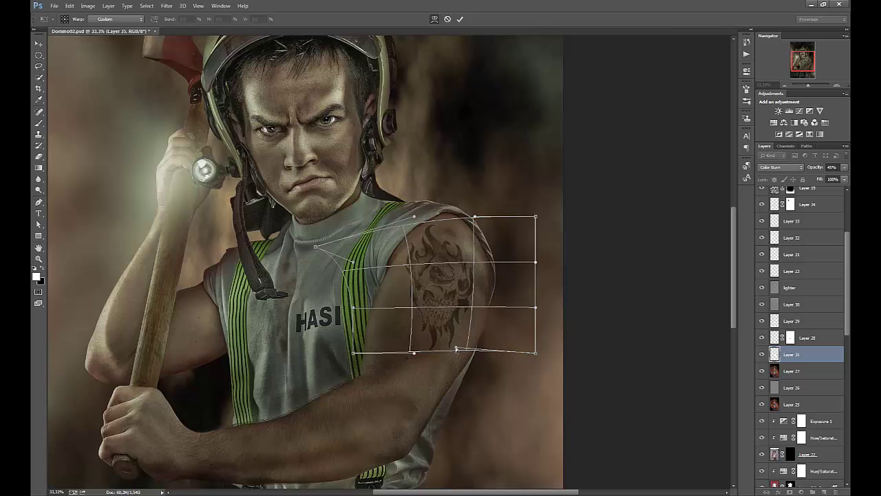
pyautogui.moveTo(475, 264); pyautogui.dragTo(483, 267)
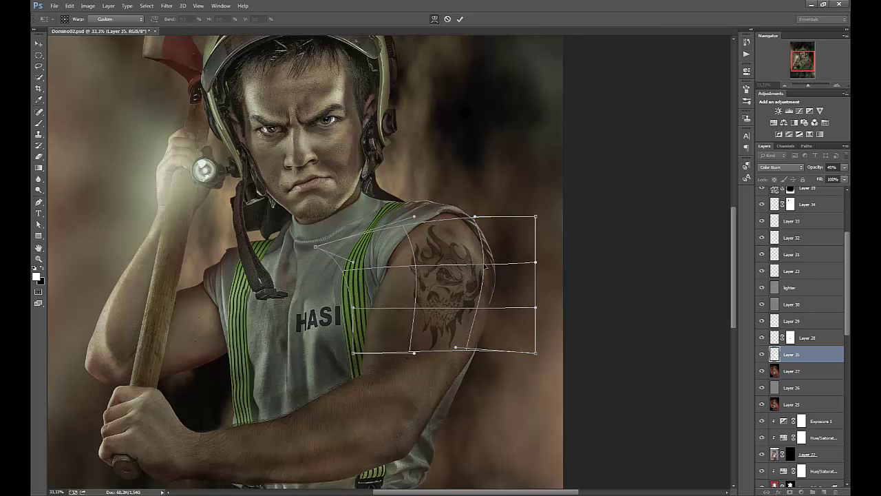
pyautogui.moveTo(344, 274); pyautogui.dragTo(349, 280)
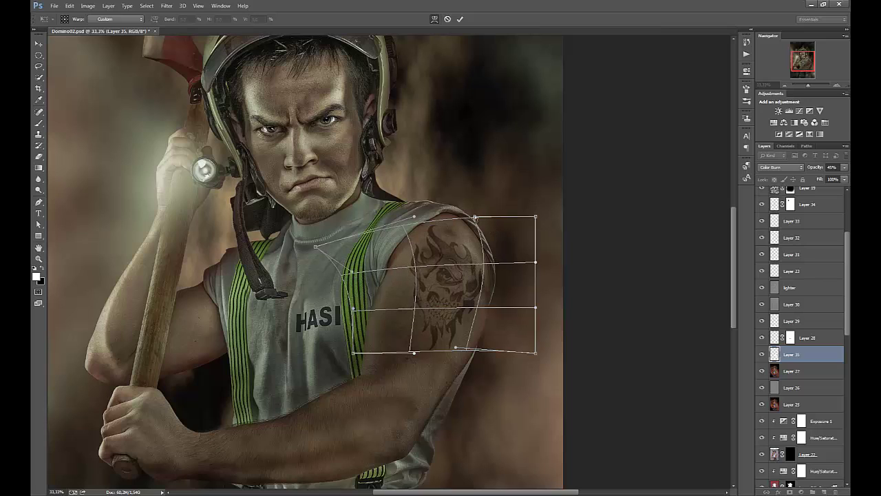
pyautogui.moveTo(475, 217); pyautogui.dragTo(468, 218)
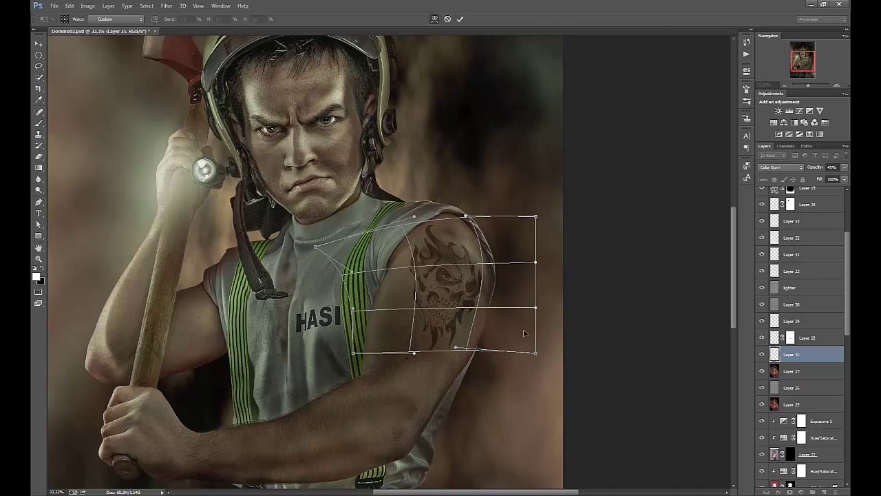
pyautogui.moveTo(534, 357); pyautogui.dragTo(529, 358)
pyautogui.moveTo(453, 354); pyautogui.dragTo(437, 353)
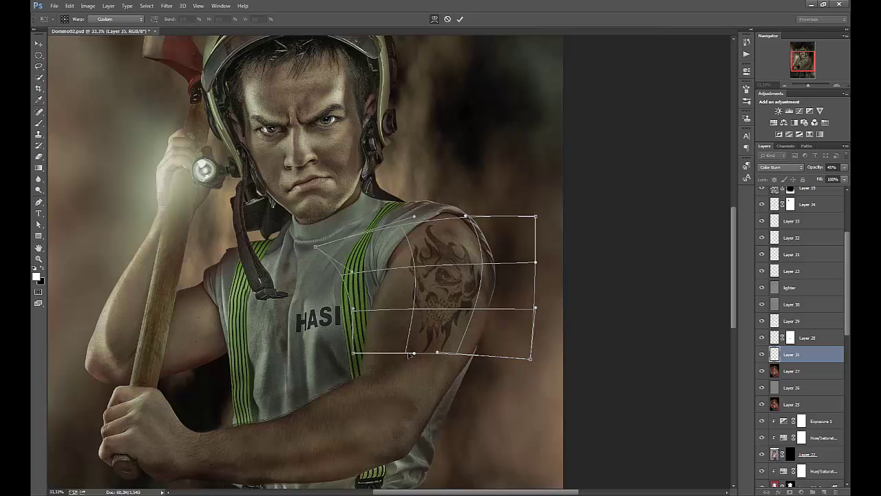
pyautogui.moveTo(354, 354); pyautogui.dragTo(348, 342)
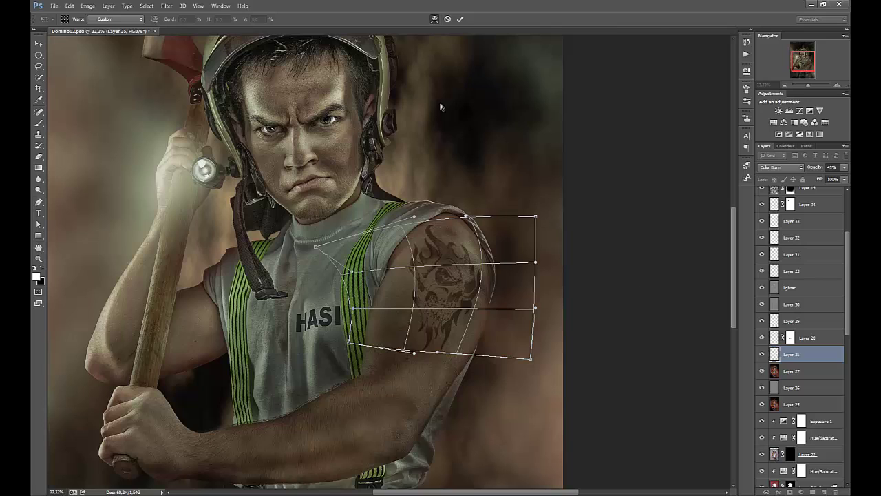
pyautogui.click(460, 19)
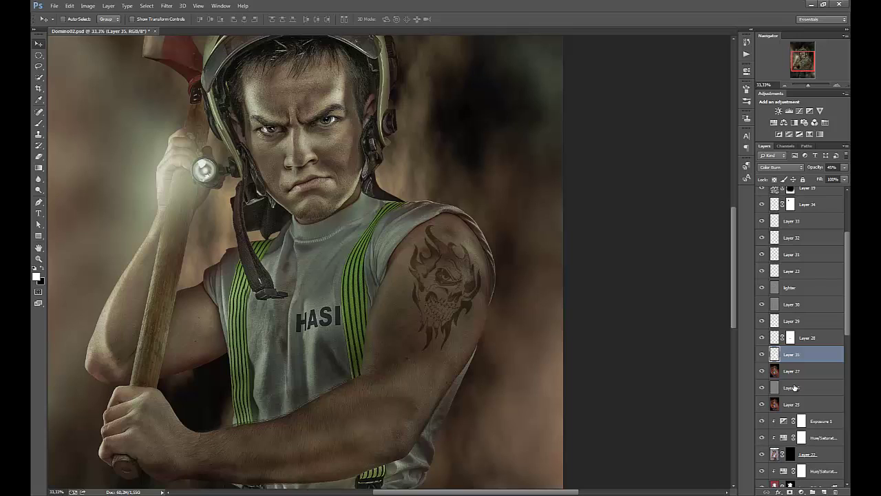
pyautogui.click(761, 354)
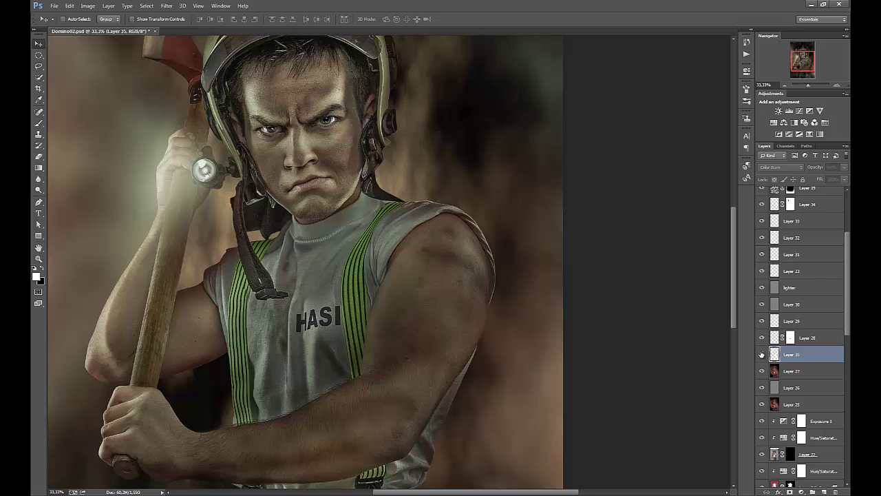
# Step: Show the skull tattoo layer again and add a white layer mask to it, leaving the mask selected for editing
pyautogui.click(761, 354)
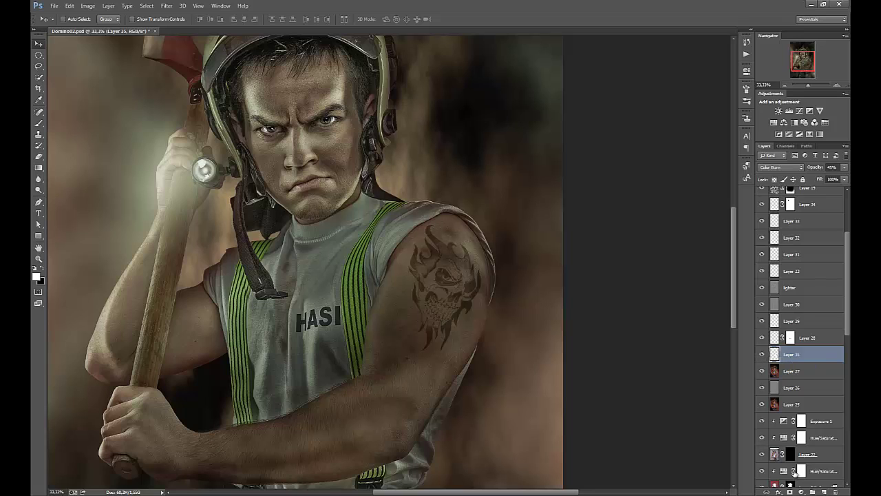
pyautogui.click(790, 491)
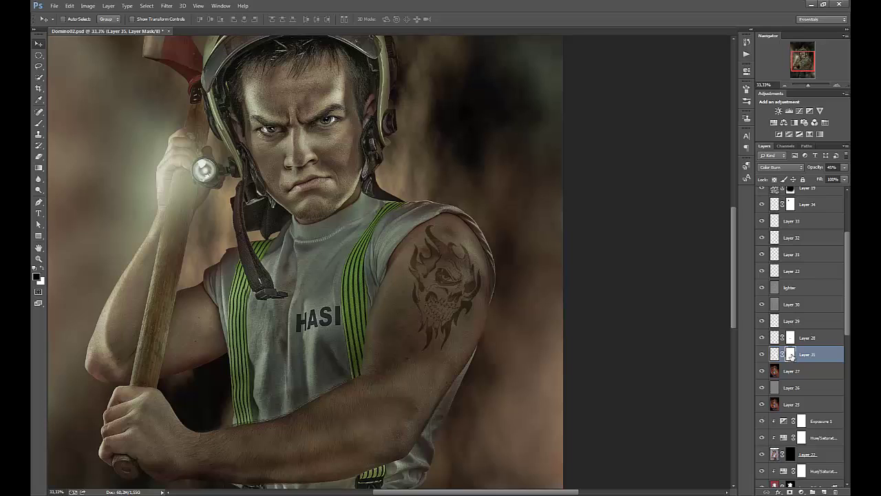
pyautogui.click(774, 354)
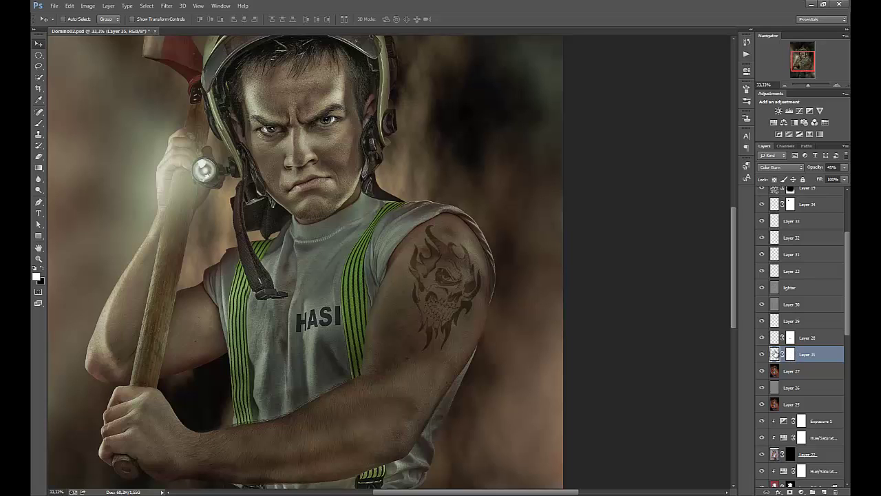
pyautogui.click(791, 354)
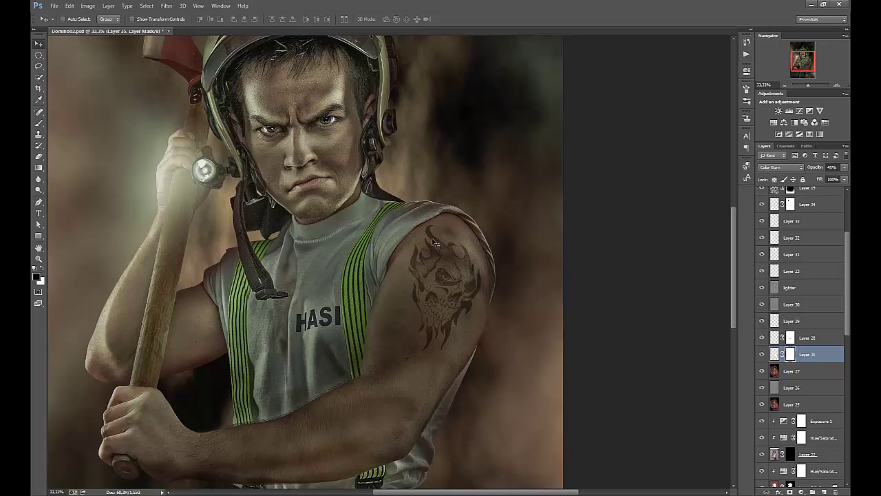
# Step: Choose the Brush tool with black as foreground and white as background colour, ready to paint on the tattoo's mask
pyautogui.click(39, 124)
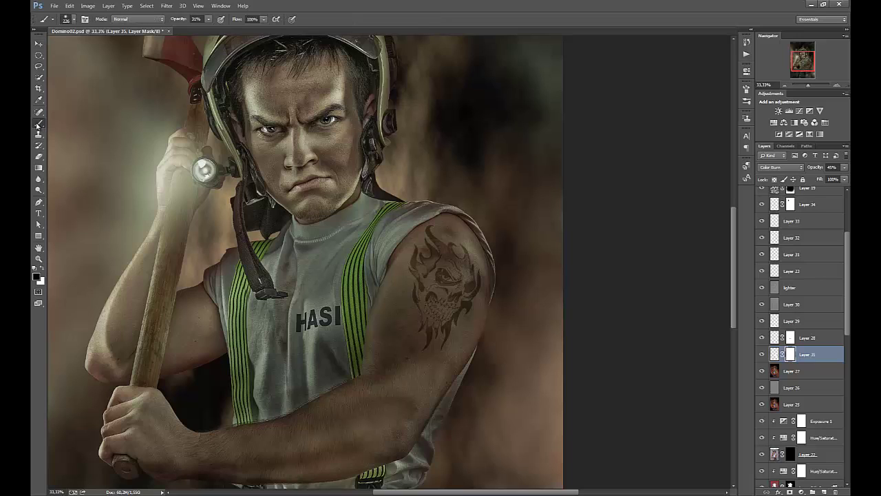
pyautogui.click(40, 282)
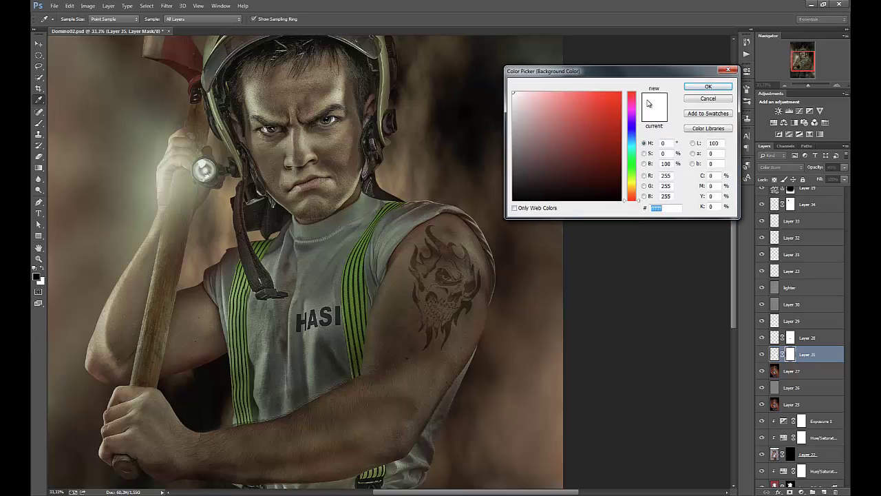
pyautogui.click(688, 98)
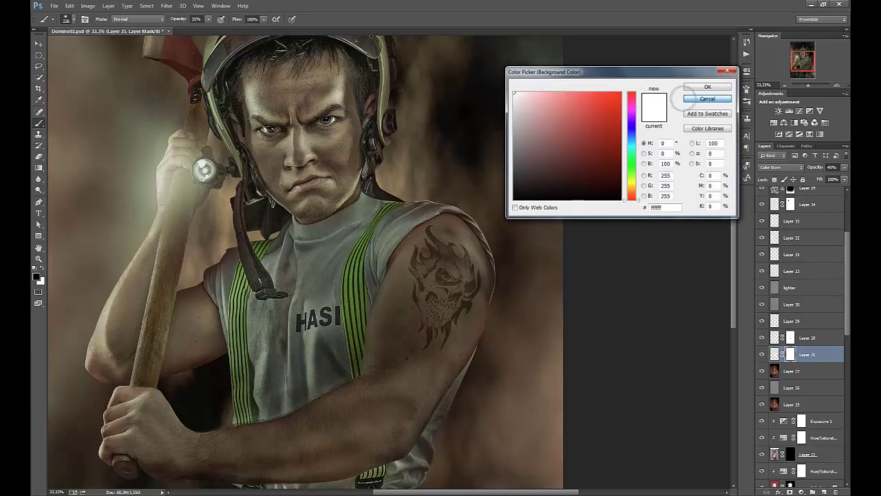
pyautogui.click(42, 268)
pyautogui.click(42, 268)
pyautogui.click(42, 269)
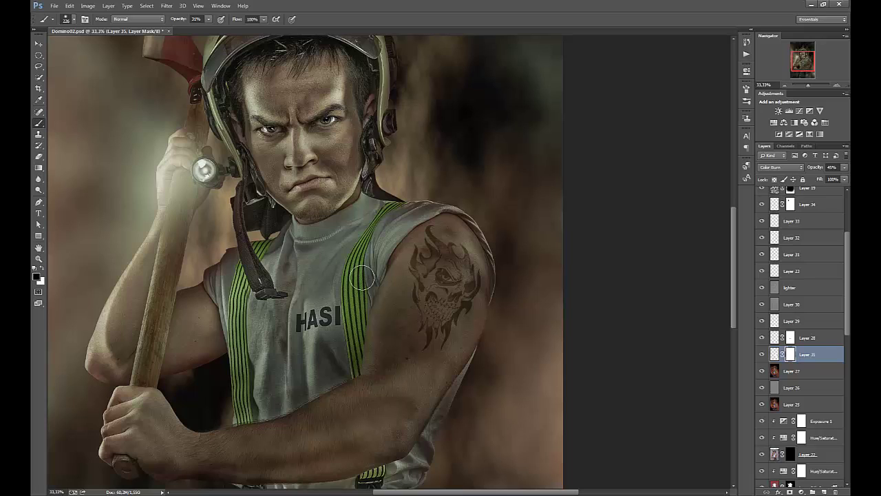
# Step: Try masking out the tattoo's upper flames with a black brush at 100% opacity, and undo the stroke
pyautogui.click(210, 20)
pyautogui.moveTo(209, 29); pyautogui.dragTo(245, 31)
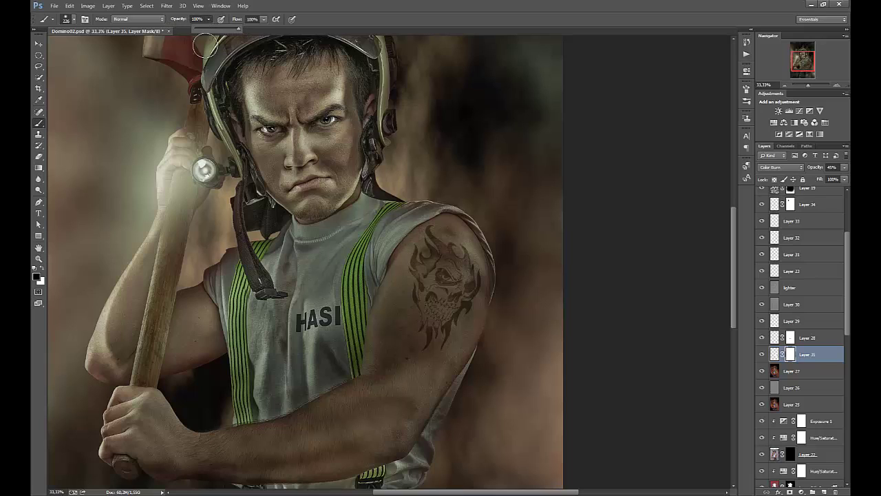
pyautogui.click(432, 230)
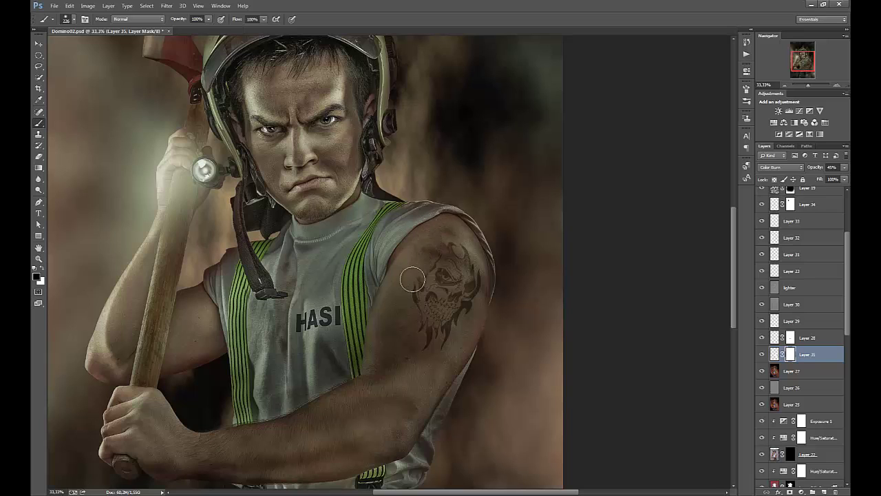
pyautogui.click(70, 6)
pyautogui.click(83, 20)
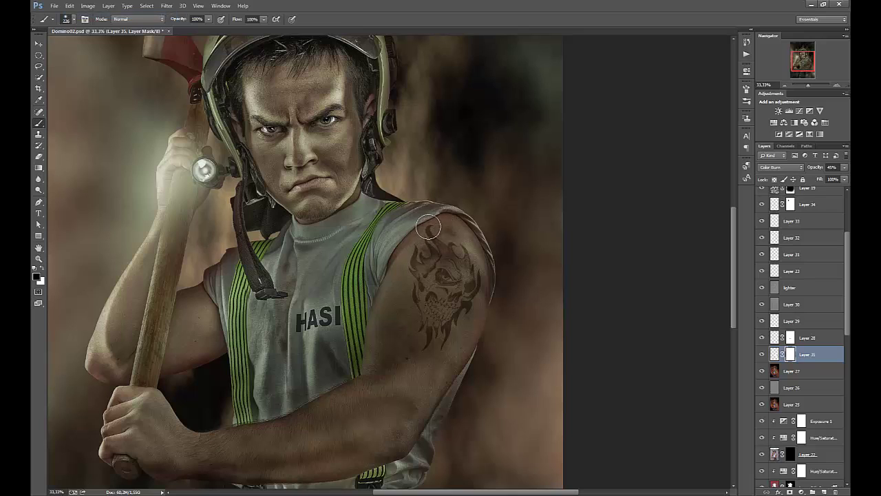
# Step: Fade parts of the skull tattoo on its mask with a soft 349 px brush at 10% opacity, and compare by toggling the layer
pyautogui.click(206, 20)
pyautogui.moveTo(171, 29); pyautogui.dragTo(169, 30)
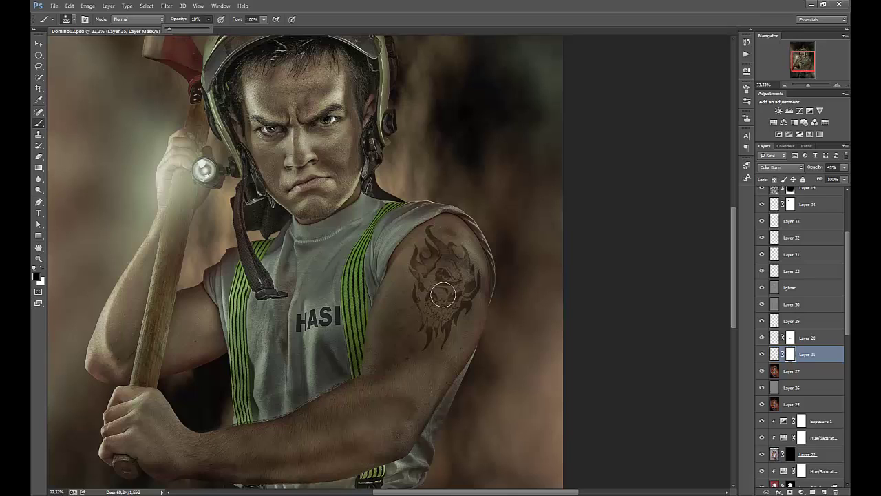
pyautogui.rightClick(474, 214)
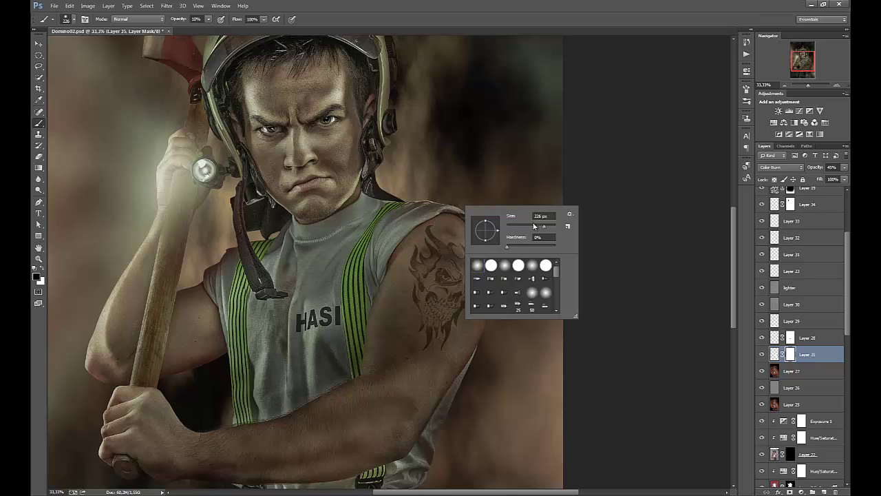
pyautogui.moveTo(547, 227); pyautogui.dragTo(550, 227)
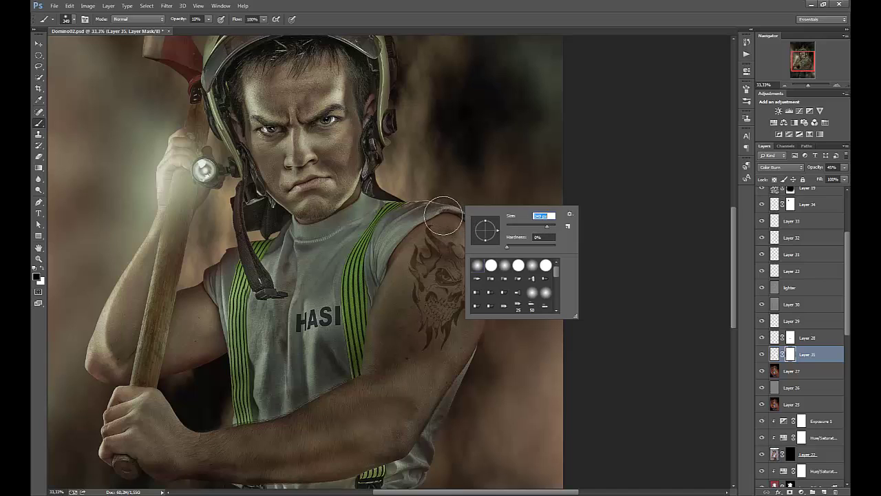
pyautogui.press('Return')
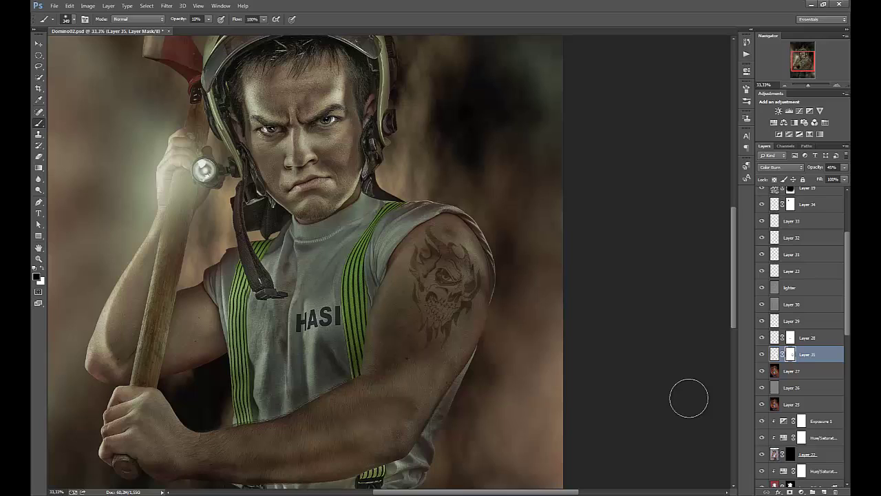
pyautogui.click(762, 355)
pyautogui.click(763, 354)
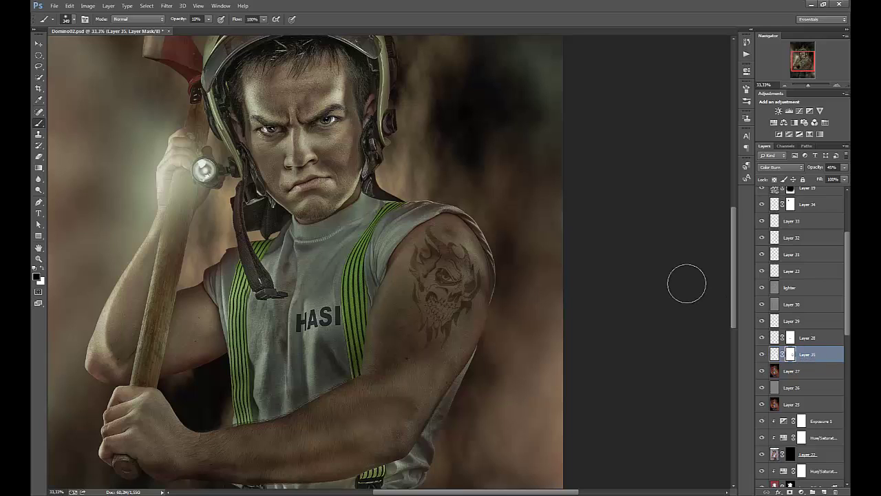
# Step: Open the tattoo band image rosas-con-espinas-23925 from the Final folder as the source for a forearm tattoo
pyautogui.moveTo(733, 283); pyautogui.dragTo(730, 297)
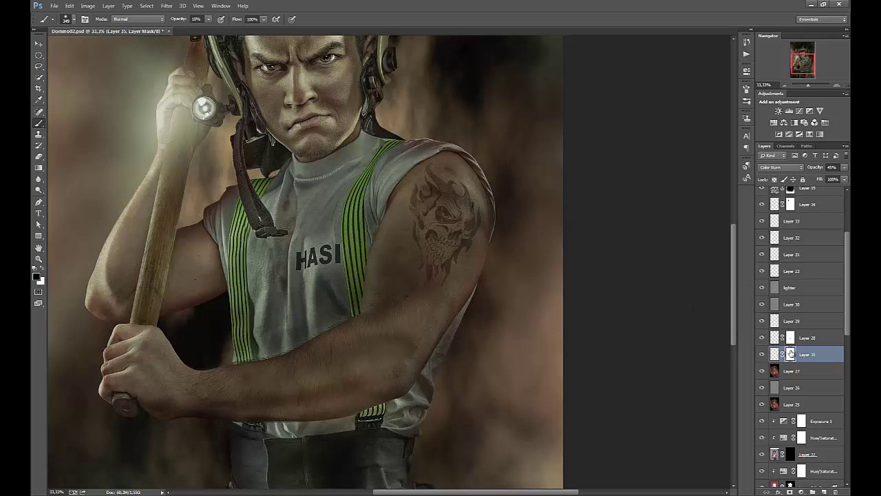
pyautogui.click(55, 7)
pyautogui.click(60, 21)
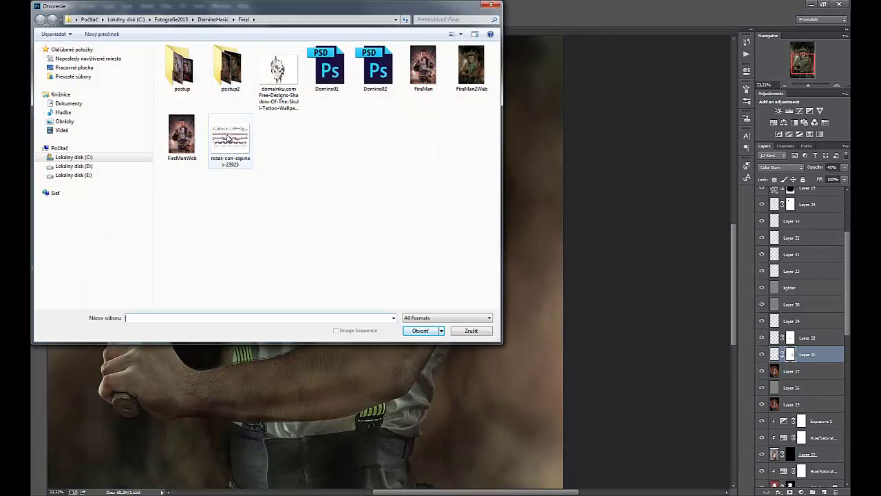
pyautogui.doubleClick(227, 138)
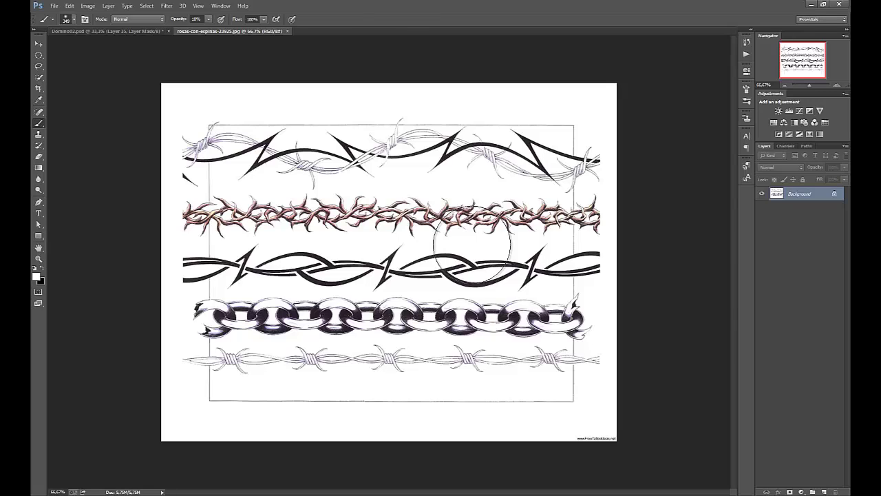
# Step: Select the reddish thorn vine band, second from the top, with a freehand Lasso outline around it, and copy it
pyautogui.press('v')
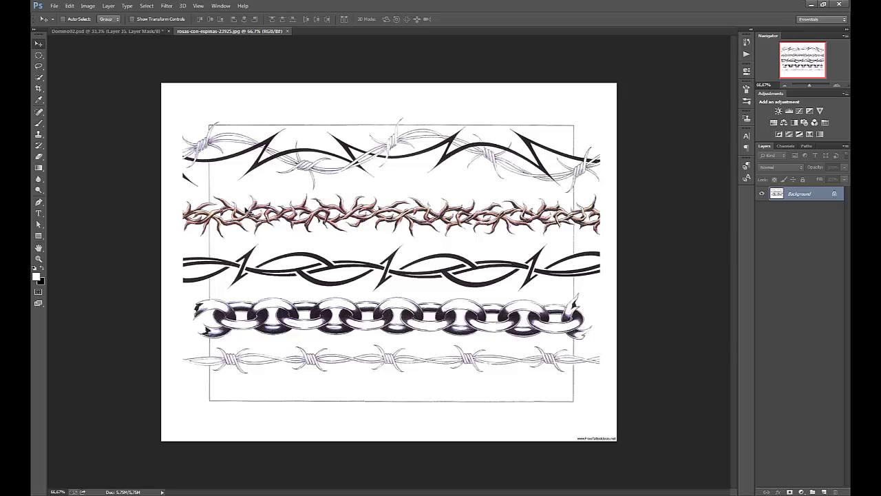
pyautogui.click(39, 66)
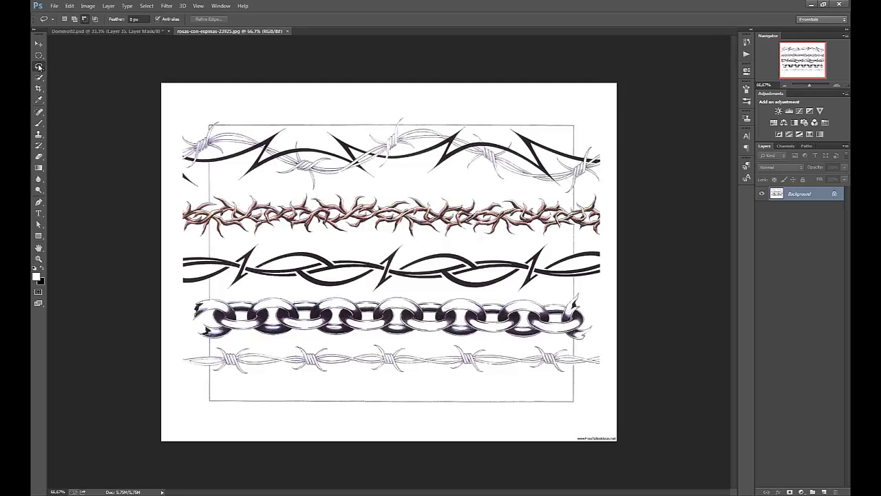
pyautogui.moveTo(38, 67); pyautogui.dragTo(56, 69)
pyautogui.click(51, 66)
pyautogui.moveTo(183, 201)
pyautogui.mouseDown()
pyautogui.moveTo(601, 195)
pyautogui.moveTo(609, 237)
pyautogui.moveTo(490, 250)
pyautogui.moveTo(421, 241)
pyautogui.moveTo(194, 251)
pyautogui.moveTo(178, 233)
pyautogui.mouseUp()
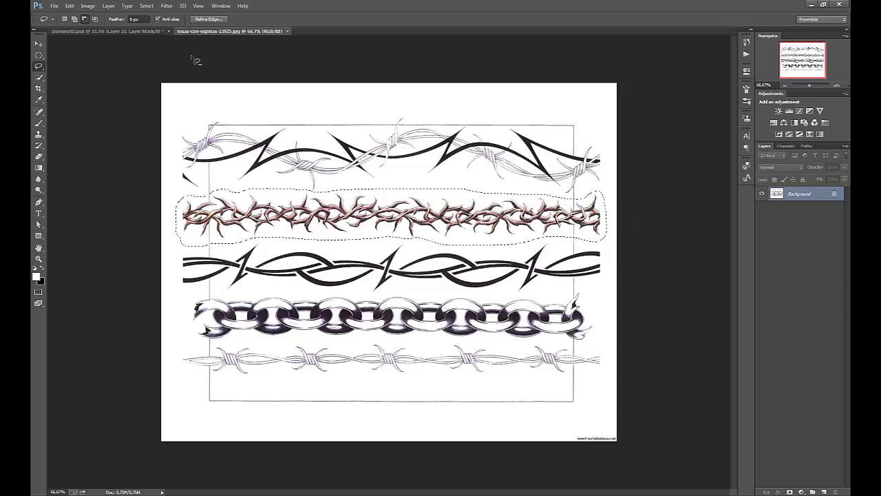
# Step: Close the band image, paste the thorn band into Domino02.psd above the skull tattoo layer, and move it down over the forearm
pyautogui.click(287, 31)
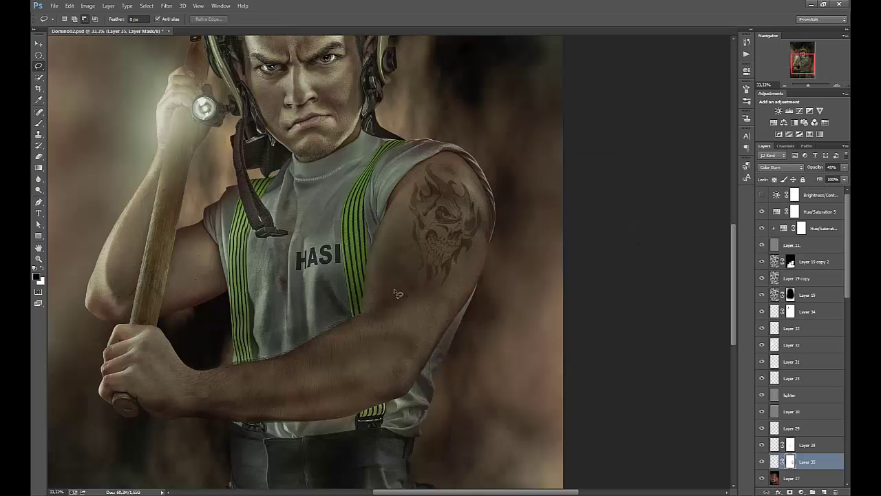
pyautogui.click(40, 45)
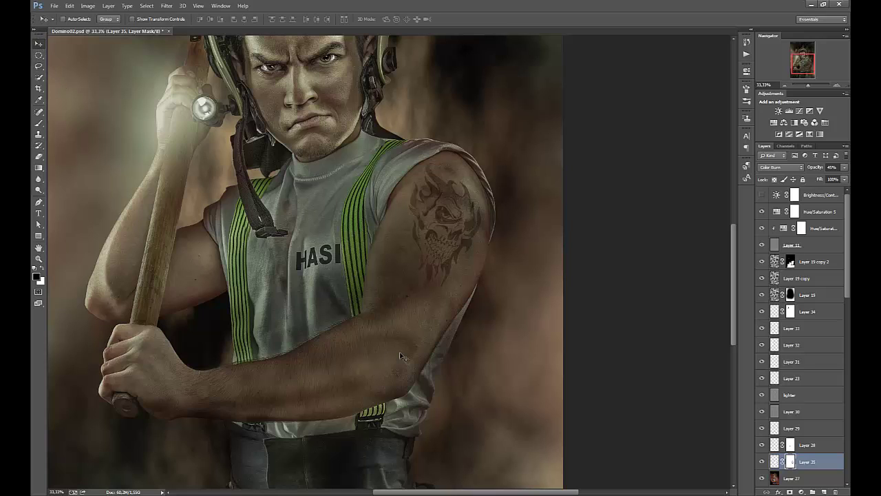
pyautogui.hotkey('ctrl', 'v')
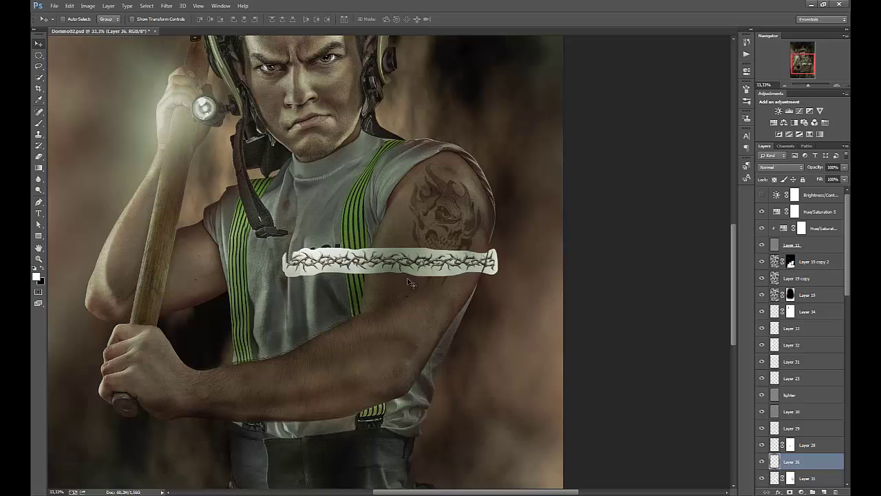
pyautogui.moveTo(413, 259); pyautogui.dragTo(364, 352)
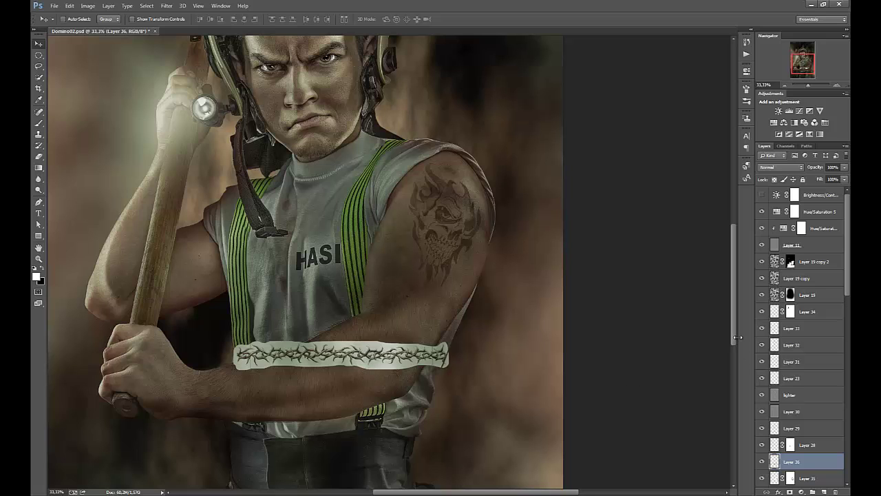
# Step: Free Transform the thorn band, rotating it about 75° and moving it across the forearm towards the wrist
pyautogui.scroll(-5, 728, 370)
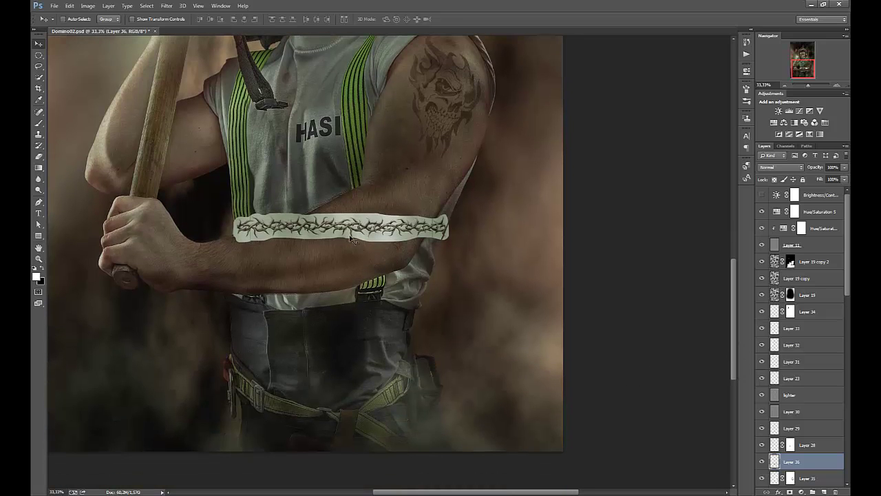
pyautogui.click(71, 6)
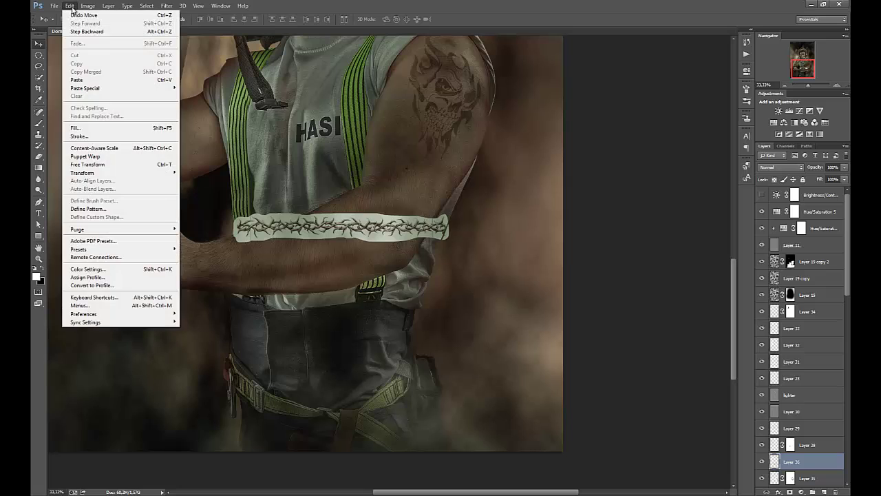
pyautogui.moveTo(97, 176)
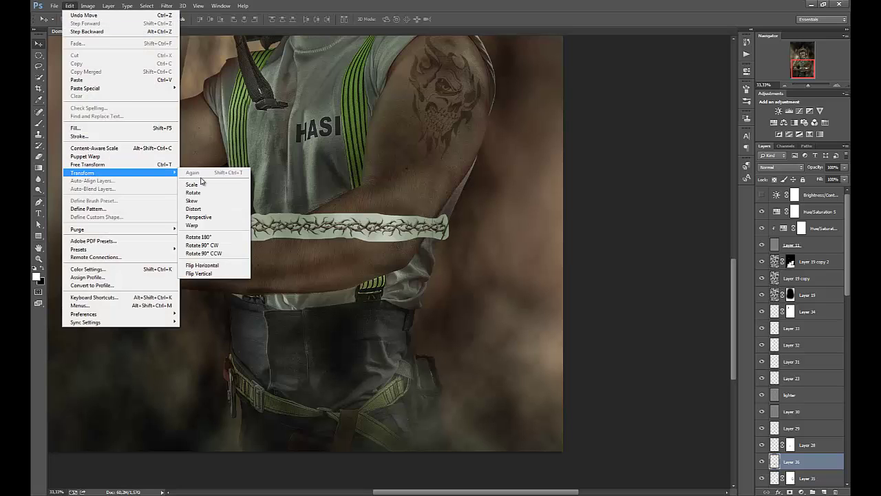
pyautogui.click(91, 165)
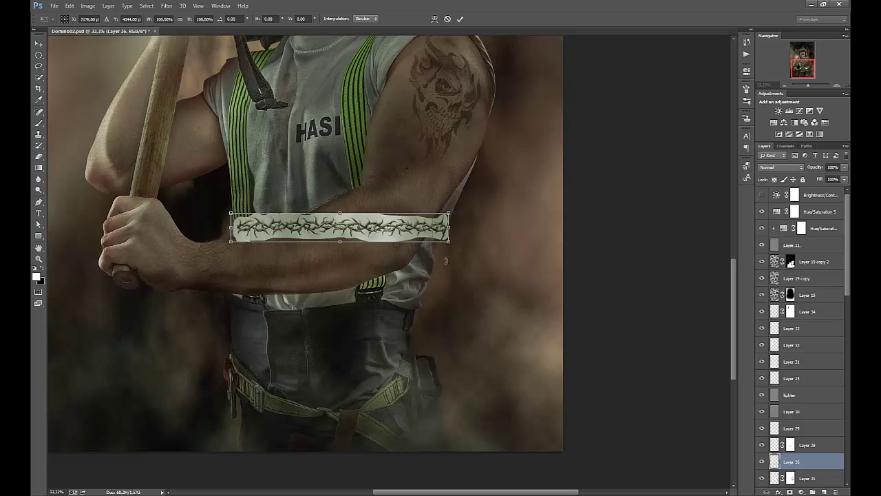
pyautogui.moveTo(445, 261); pyautogui.dragTo(351, 302)
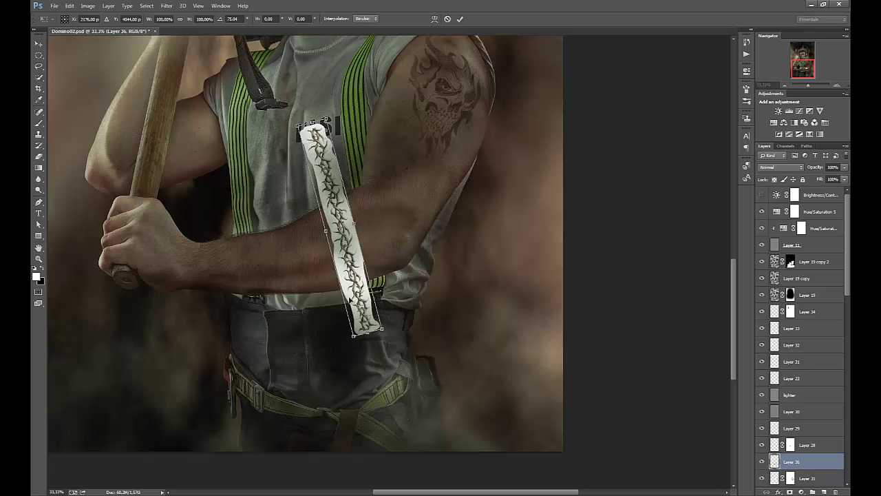
pyautogui.moveTo(343, 228); pyautogui.dragTo(273, 251)
# Step: Scale the thorn band to about 73%, rotate it to about 79°, position it across the forearm nearer the wrist, and commit the transform
pyautogui.moveTo(318, 362); pyautogui.dragTo(303, 324)
pyautogui.moveTo(257, 147); pyautogui.dragTo(265, 221)
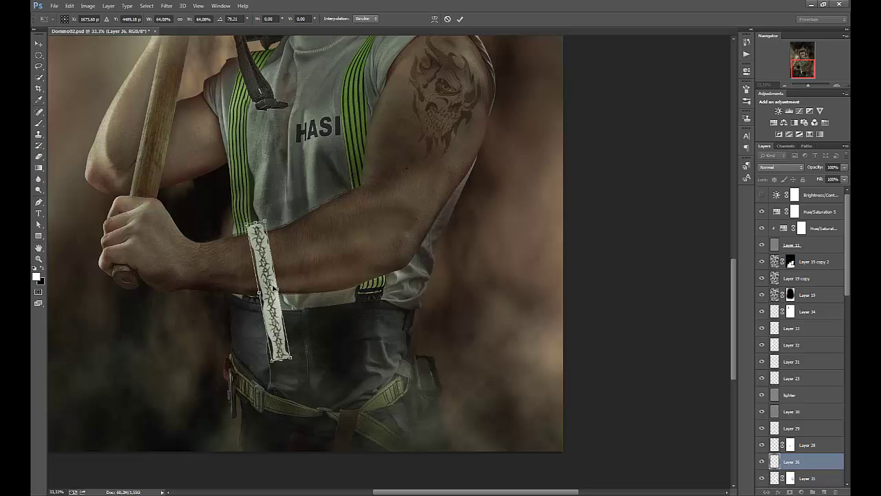
pyautogui.moveTo(274, 289); pyautogui.dragTo(291, 258)
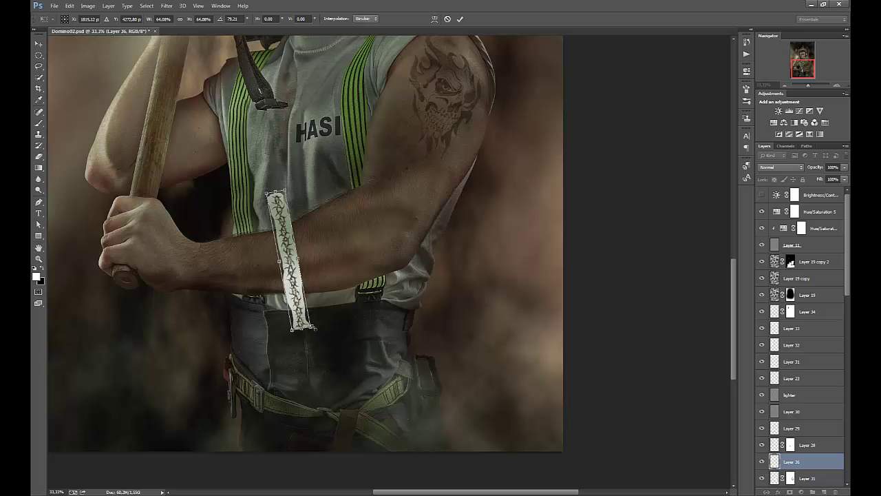
pyautogui.moveTo(314, 329); pyautogui.dragTo(314, 338)
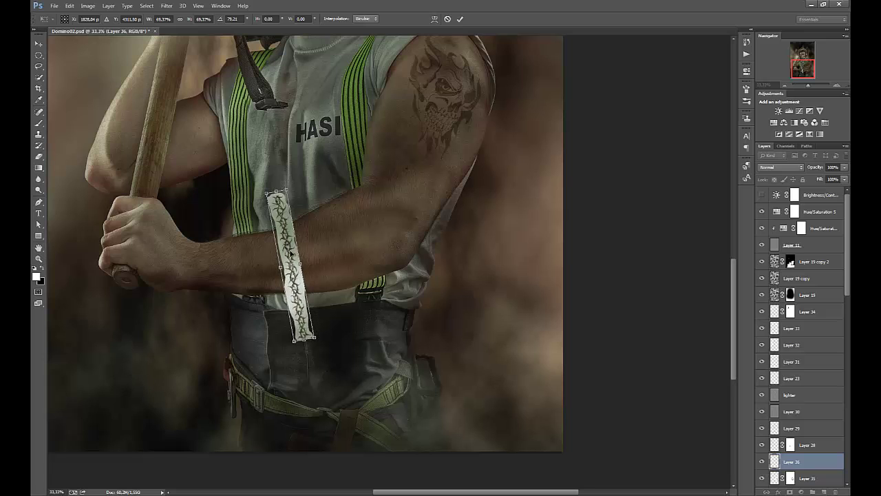
pyautogui.moveTo(291, 253); pyautogui.dragTo(281, 250)
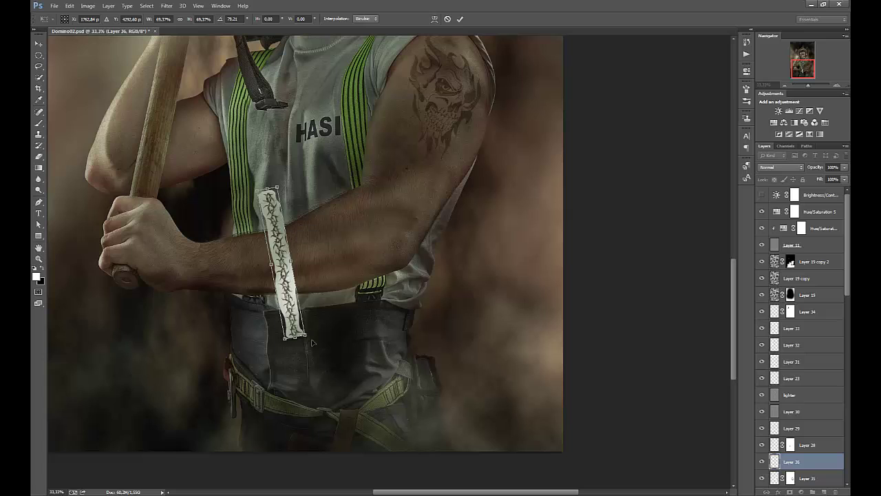
pyautogui.moveTo(311, 337); pyautogui.dragTo(311, 341)
pyautogui.moveTo(286, 179)
pyautogui.mouseDown()
pyautogui.moveTo(303, 177)
pyautogui.moveTo(287, 179)
pyautogui.mouseUp()
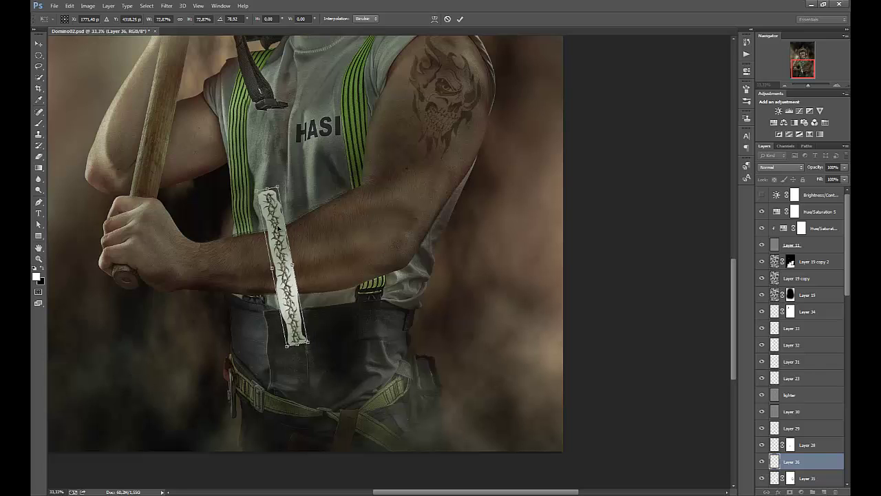
pyautogui.moveTo(279, 228); pyautogui.dragTo(271, 233)
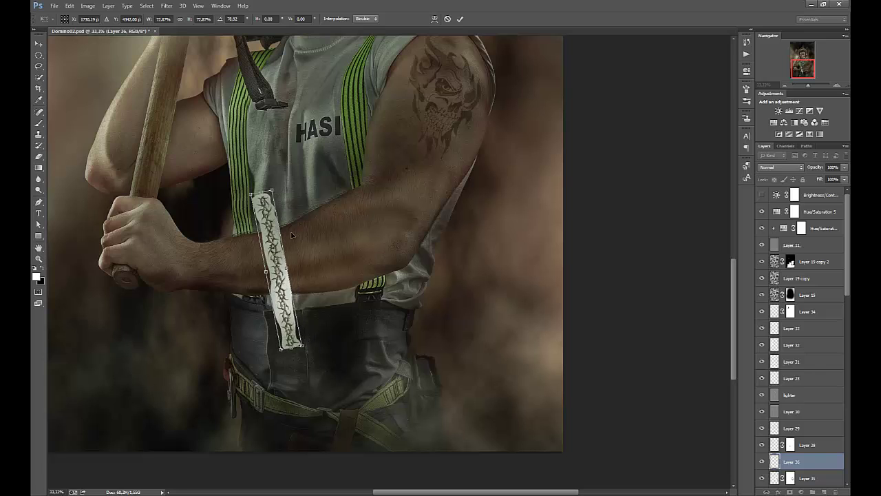
pyautogui.click(460, 20)
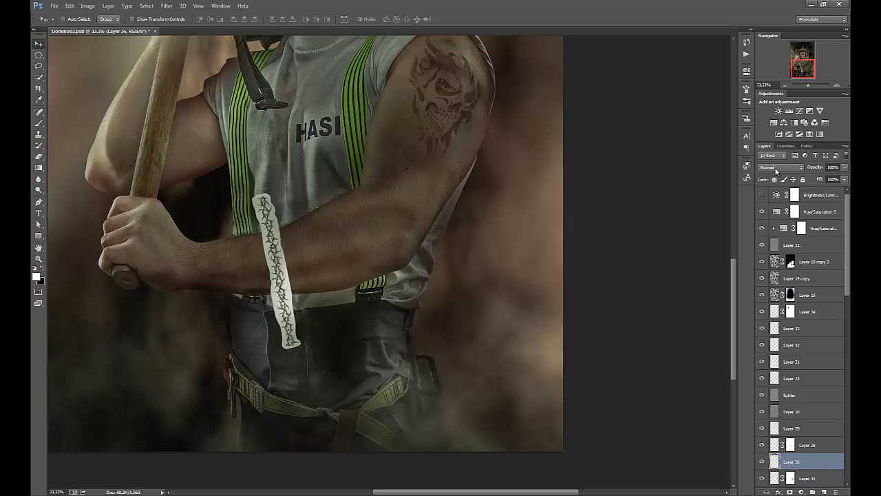
# Step: Check the thorn band layer by toggling its visibility, and set its blend mode to Multiply
pyautogui.scroll(-3, 773, 462)
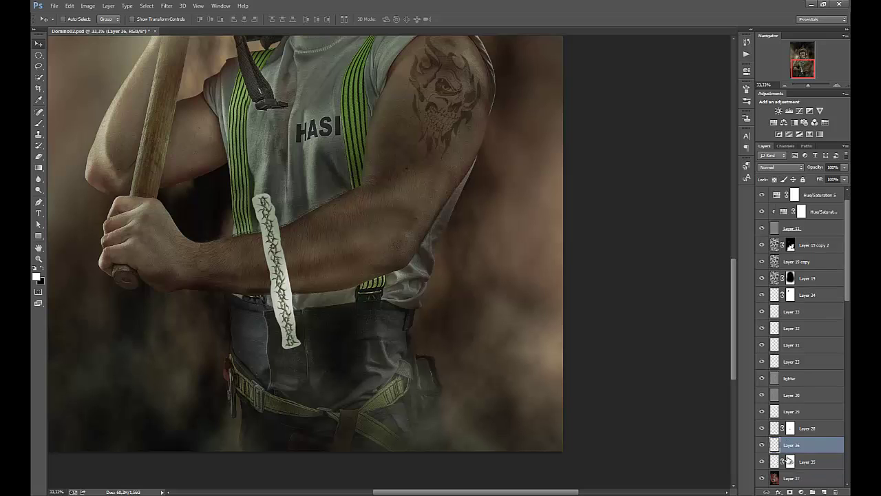
pyautogui.click(762, 411)
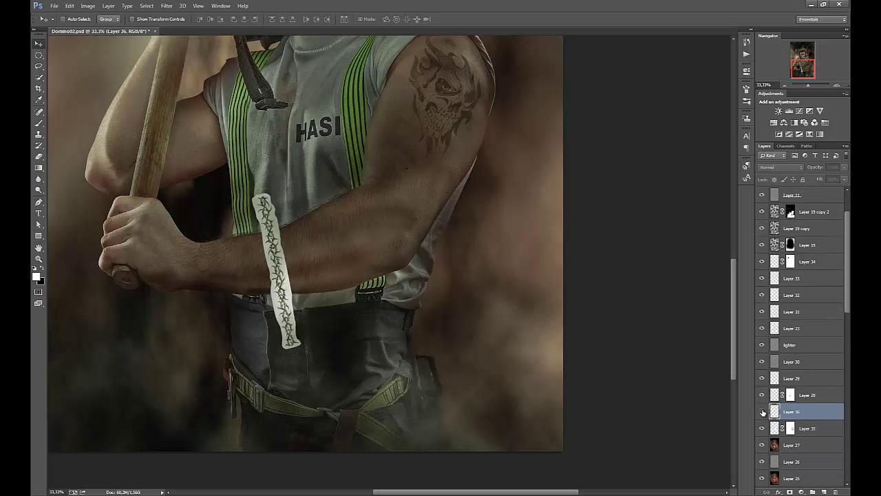
pyautogui.click(762, 411)
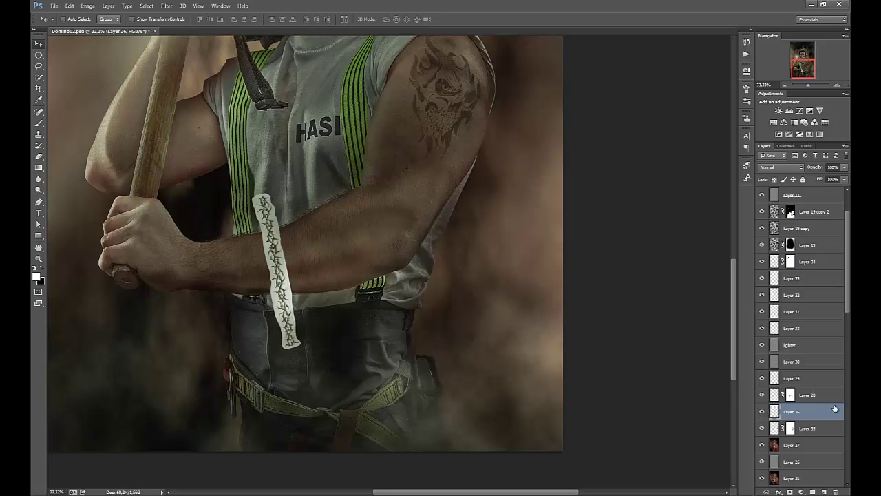
pyautogui.click(768, 169)
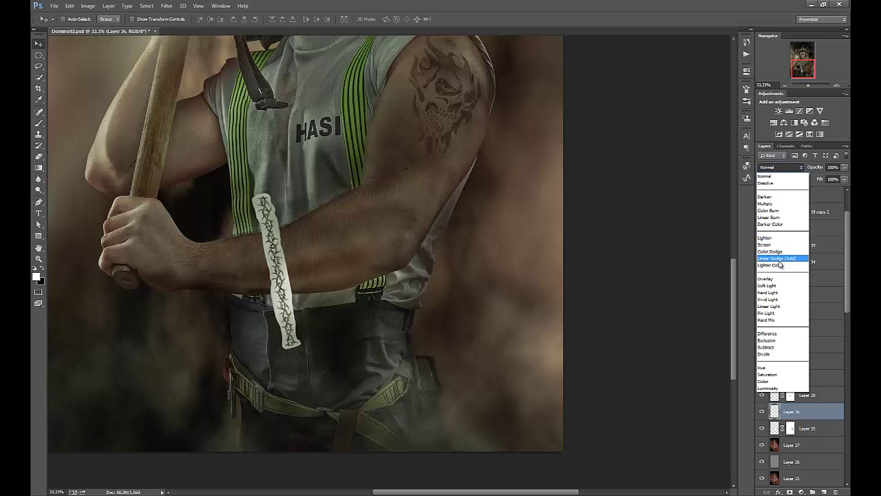
pyautogui.click(780, 204)
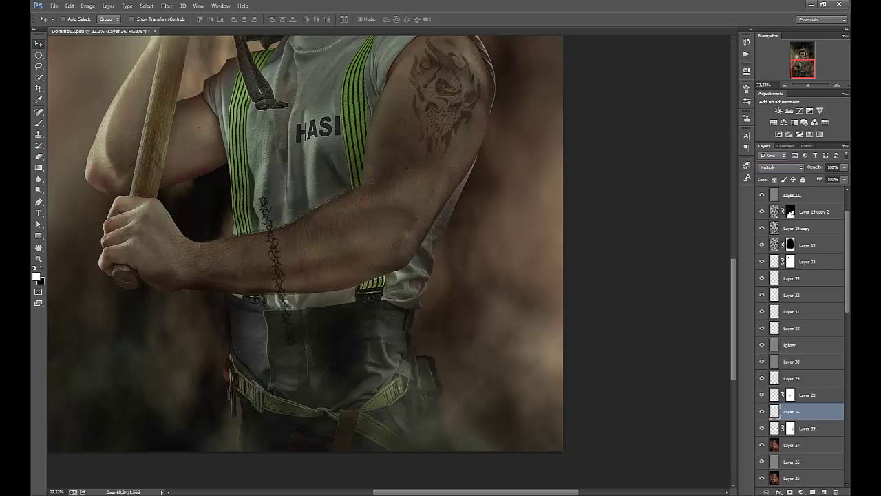
# Step: Reduce the thorn band layer's opacity to 72% while judging it close up on the forearm
pyautogui.click(39, 258)
pyautogui.moveTo(246, 255); pyautogui.dragTo(268, 257)
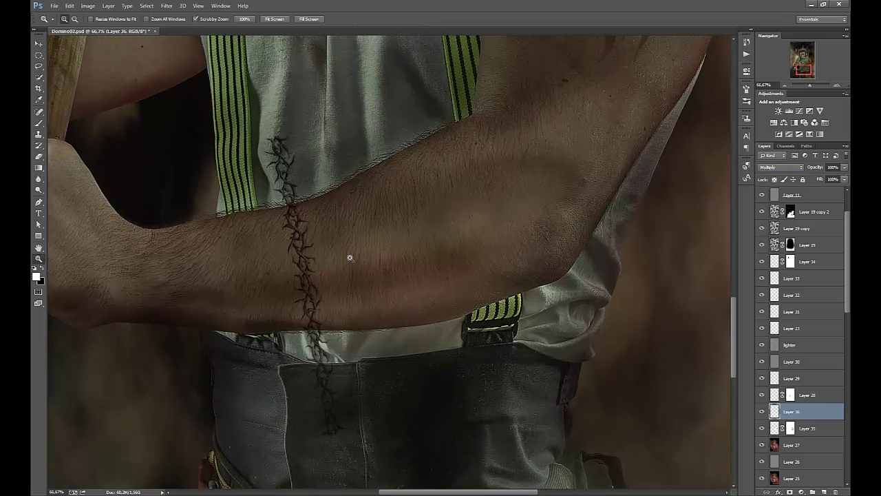
pyautogui.click(272, 255)
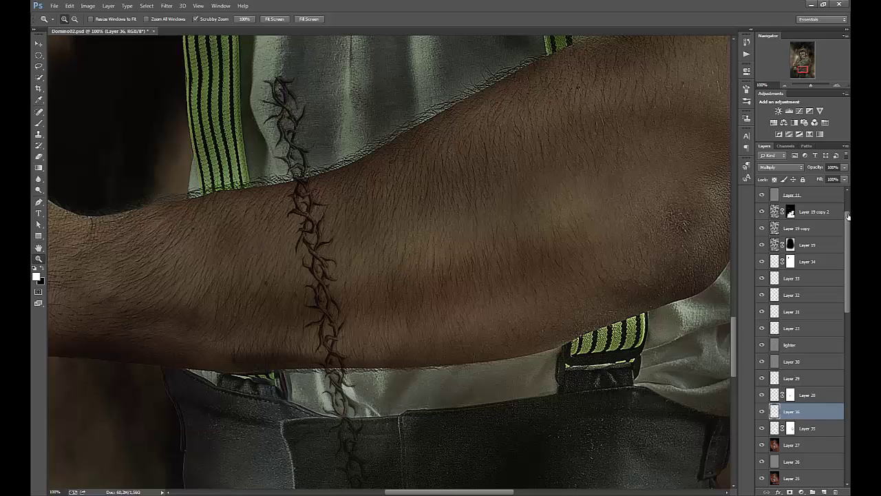
pyautogui.click(845, 168)
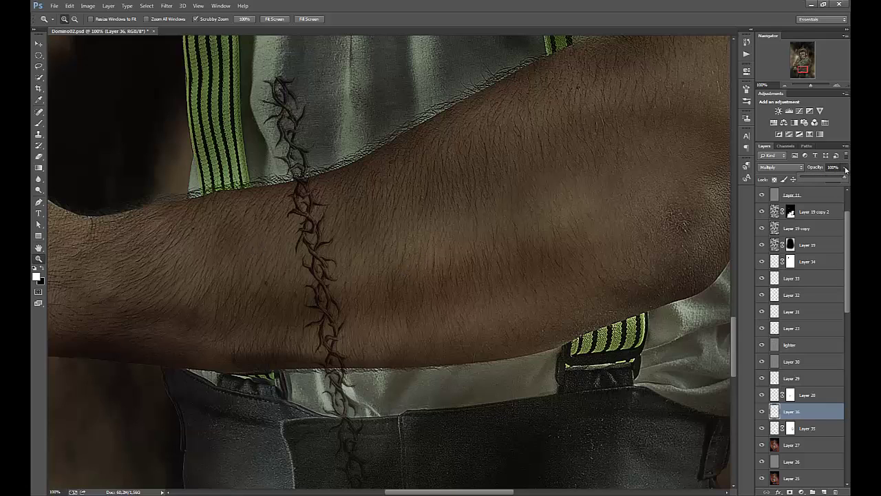
pyautogui.moveTo(846, 179); pyautogui.dragTo(831, 180)
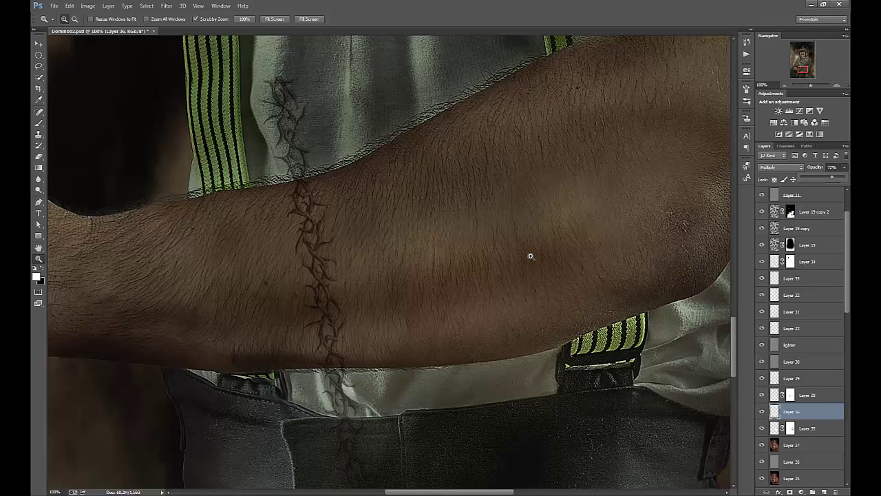
# Step: Examine how the thorn band blends into the forearm skin, near and far, with its layer hidden and shown
pyautogui.hotkey('ctrl', '-')
pyautogui.hotkey('ctrl', '-')
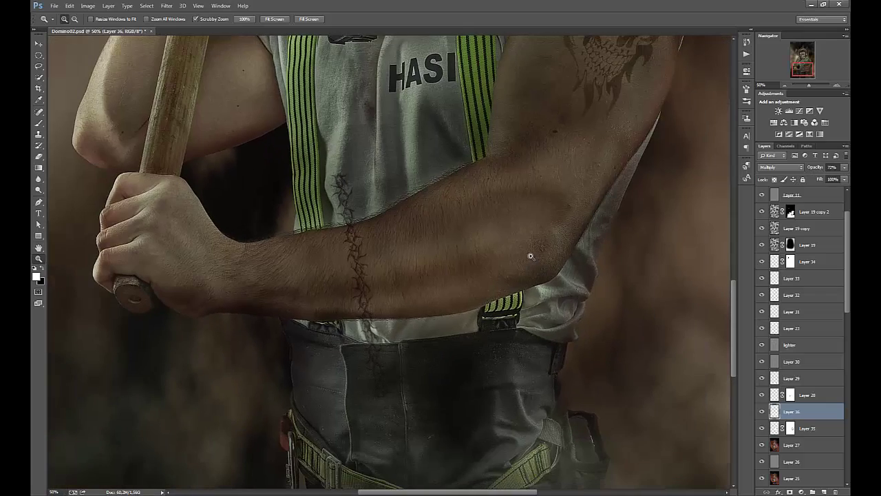
pyautogui.click(373, 272)
pyautogui.click(373, 272)
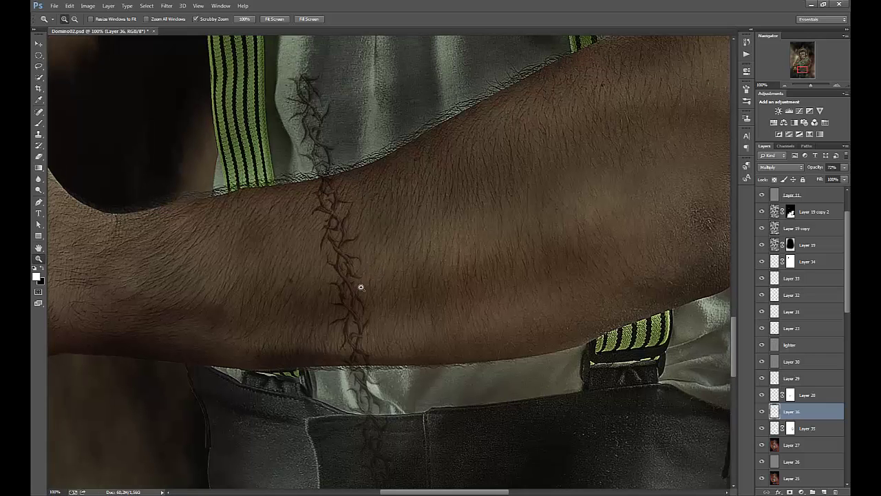
pyautogui.keyDown('alt'); pyautogui.click(376, 251); pyautogui.keyUp('alt')
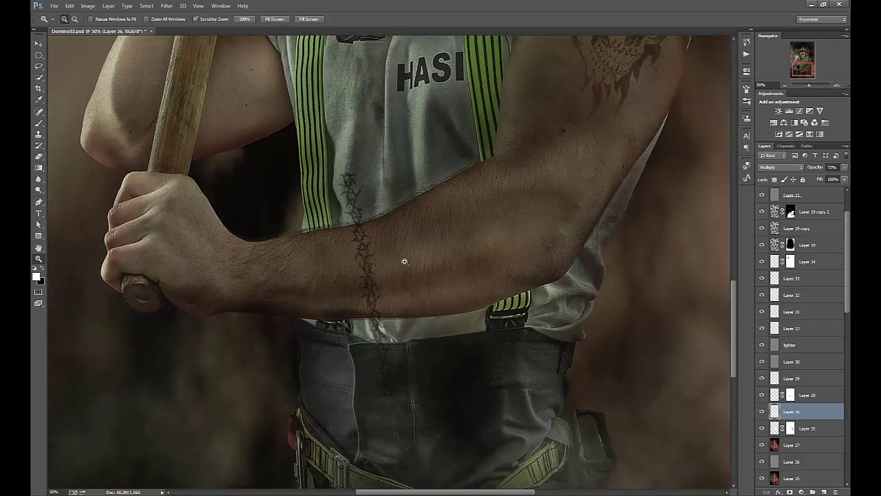
pyautogui.click(404, 260)
pyautogui.click(388, 253)
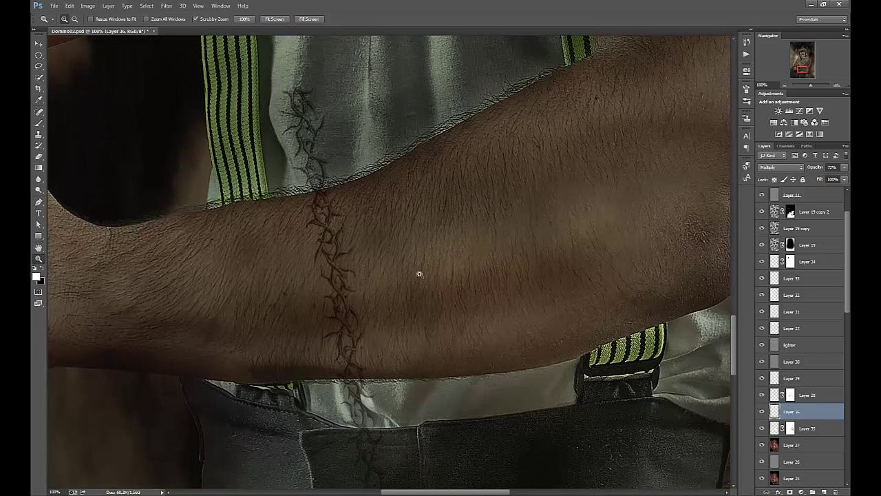
pyautogui.click(762, 411)
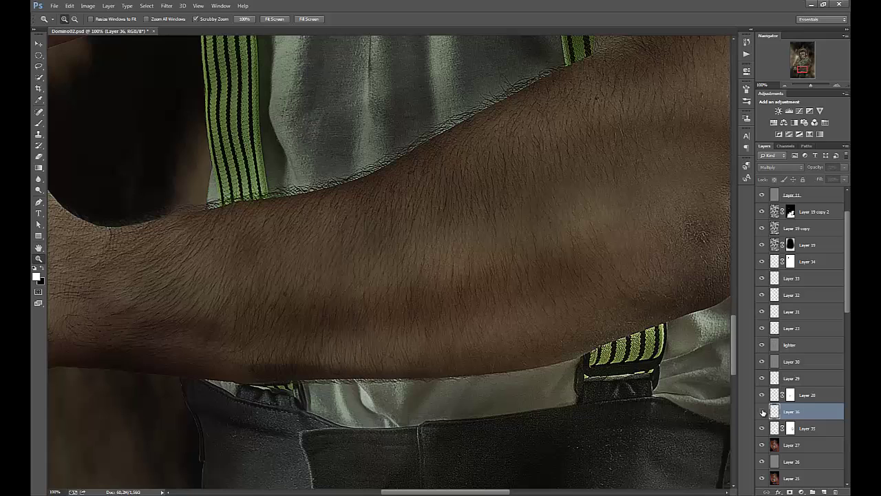
pyautogui.click(762, 412)
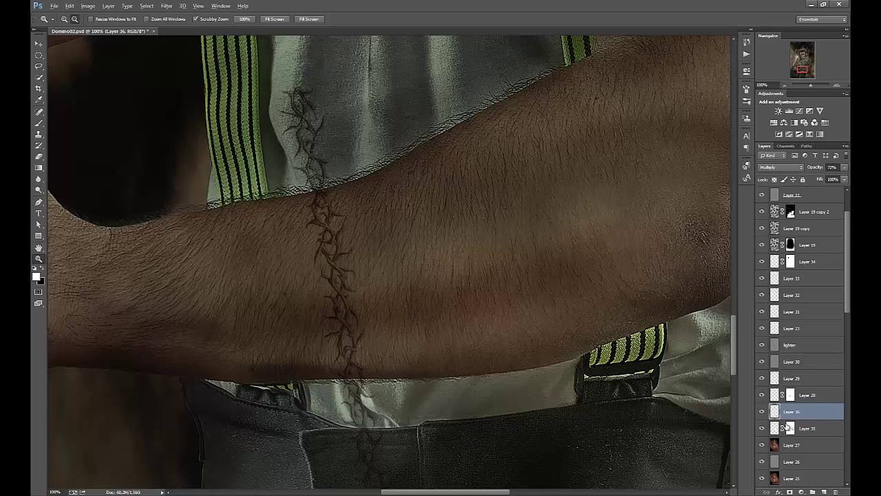
# Step: Add a Hue/Saturation adjustment layer clipped to the thorn band layer and open its settings
pyautogui.click(802, 491)
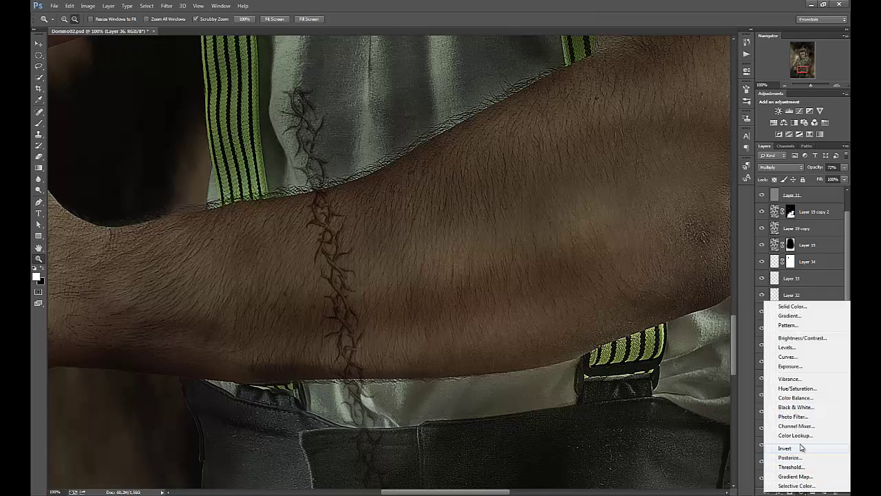
pyautogui.keyDown('alt'); pyautogui.click(790, 390); pyautogui.keyUp('alt')
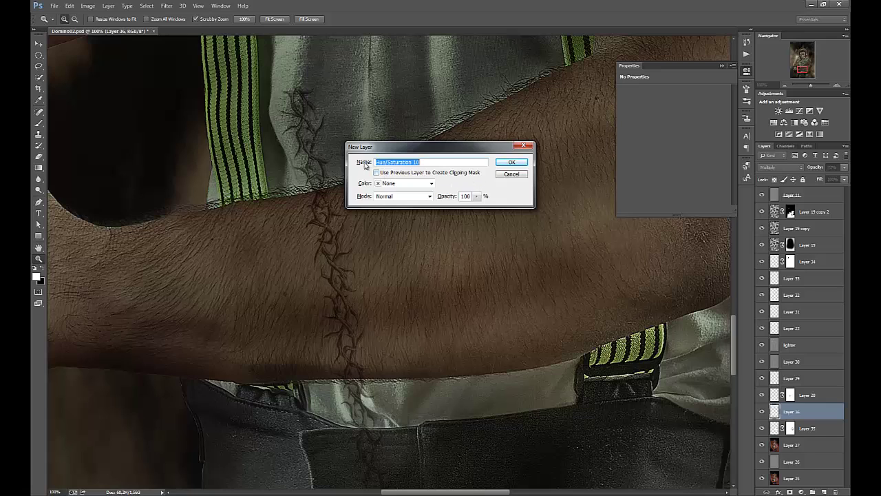
pyautogui.click(377, 173)
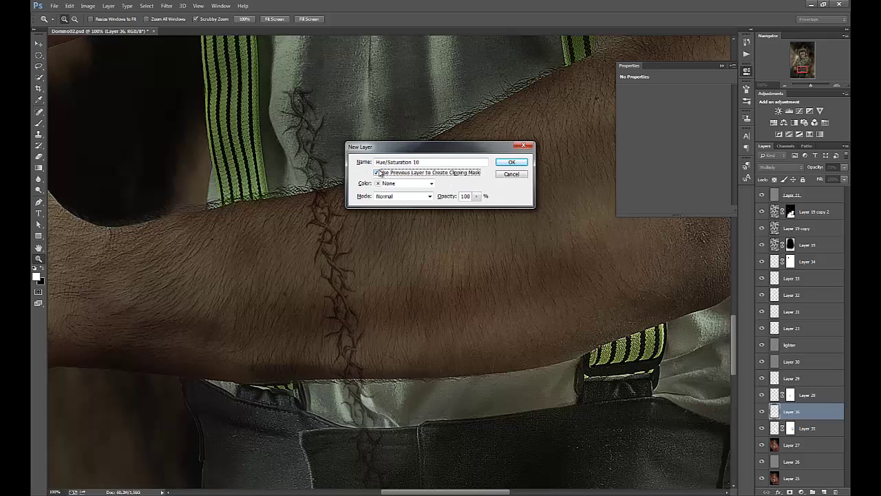
pyautogui.click(511, 162)
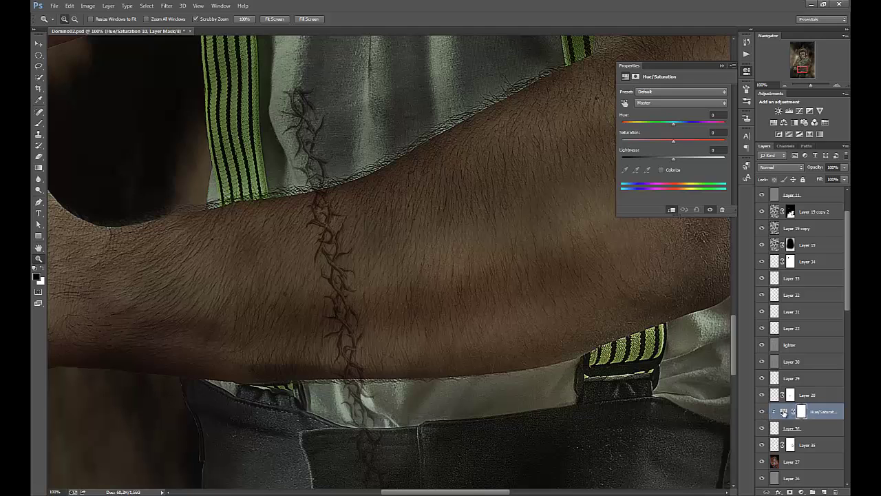
pyautogui.click(784, 411)
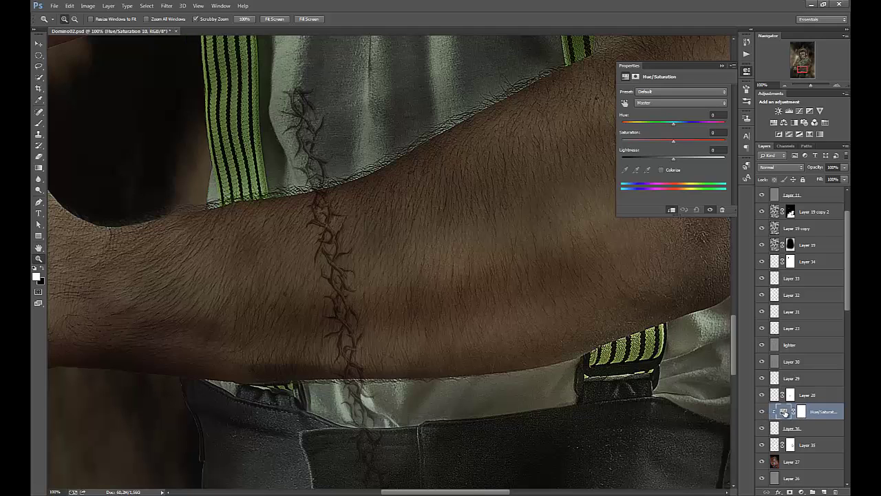
pyautogui.click(774, 428)
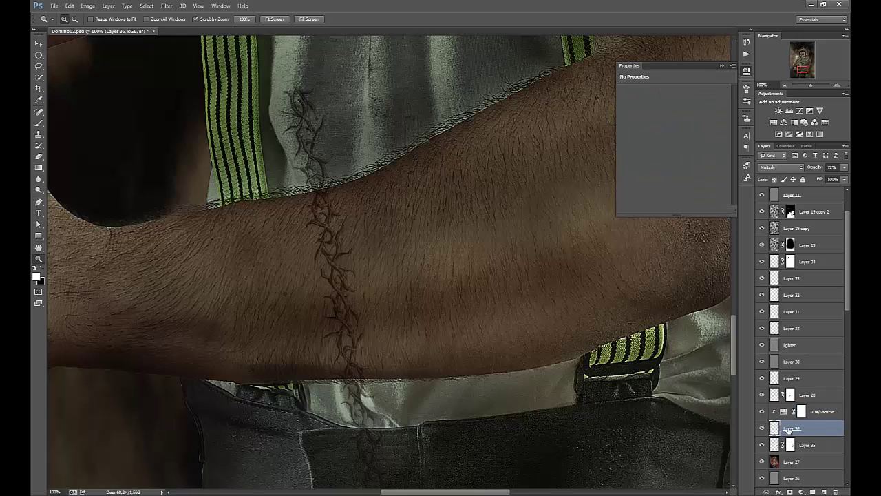
pyautogui.click(721, 67)
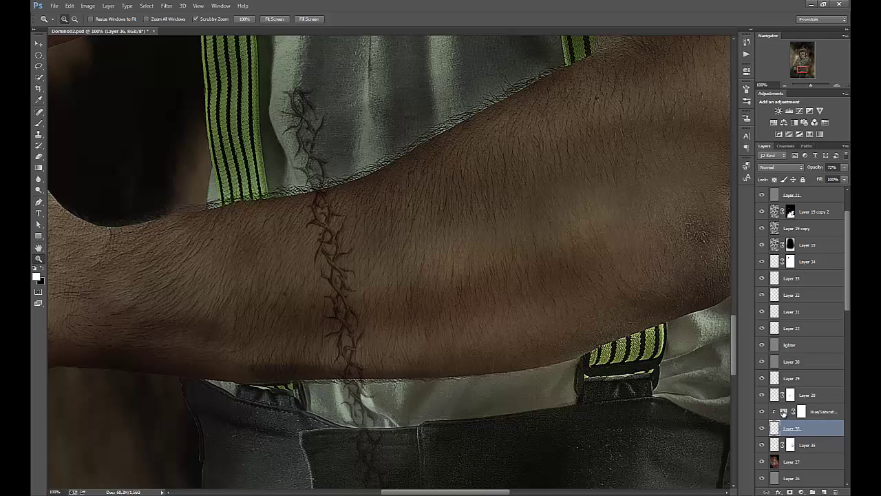
pyautogui.click(783, 411)
pyautogui.doubleClick(783, 412)
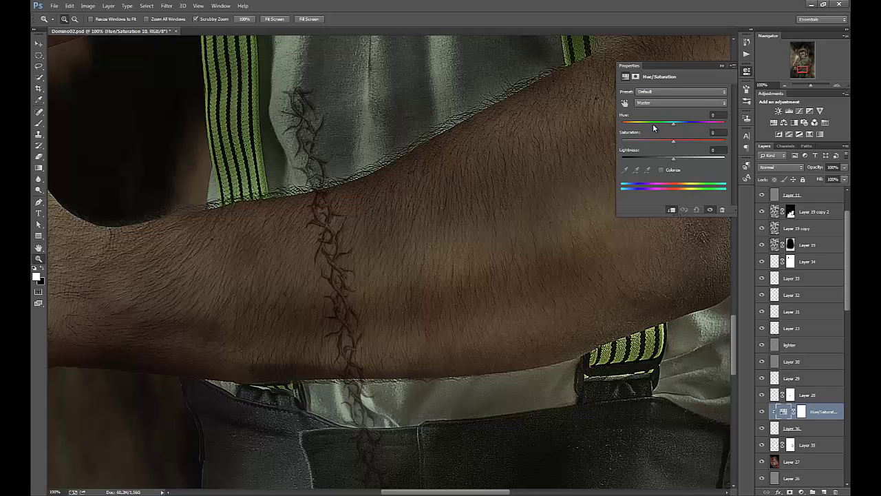
# Step: Try Colorize and a raised saturation on the thorn band's Hue/Saturation adjustment
pyautogui.click(718, 132)
pyautogui.write('45')
pyautogui.click(661, 170)
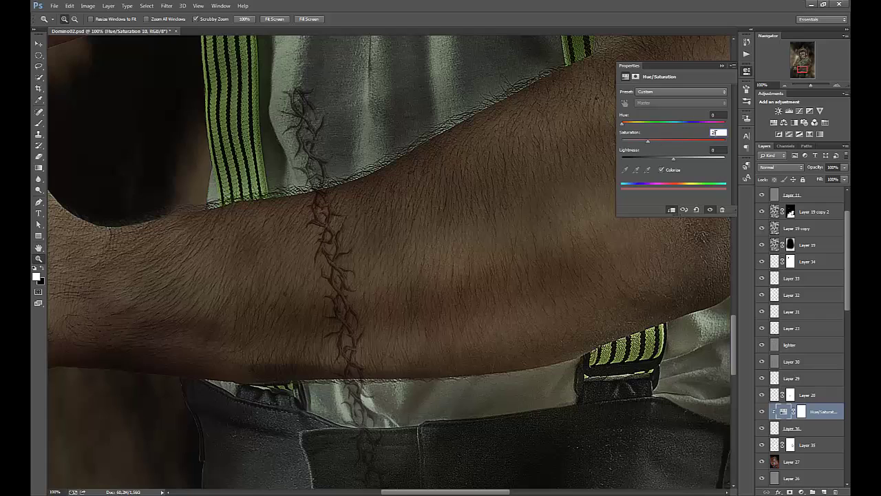
pyautogui.press('Return')
pyautogui.write('45')
pyautogui.moveTo(675, 143); pyautogui.dragTo(672, 142)
pyautogui.click(662, 170)
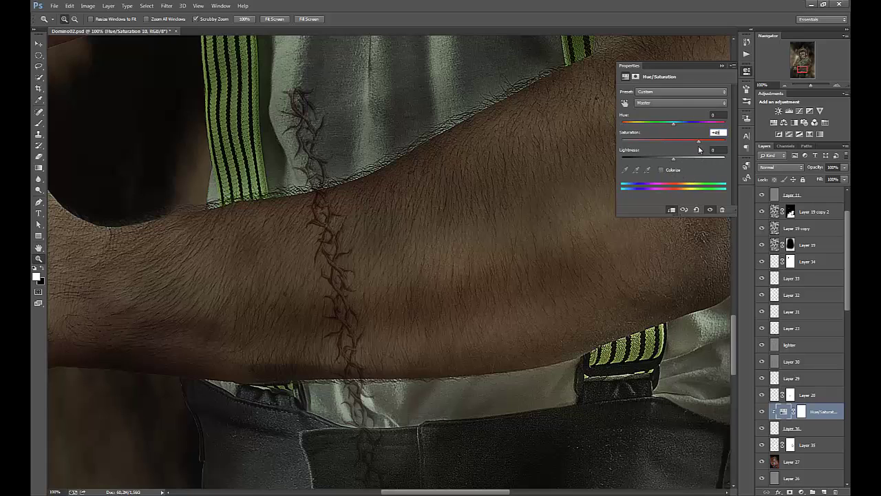
# Step: Lower the saturation of the thorn band's Hue/Saturation adjustment for a greyer ink colour, and review both tattoos together
pyautogui.write('-78')
pyautogui.press('Return')
pyautogui.write('0')
pyautogui.moveTo(673, 141); pyautogui.dragTo(649, 143)
pyautogui.click(721, 65)
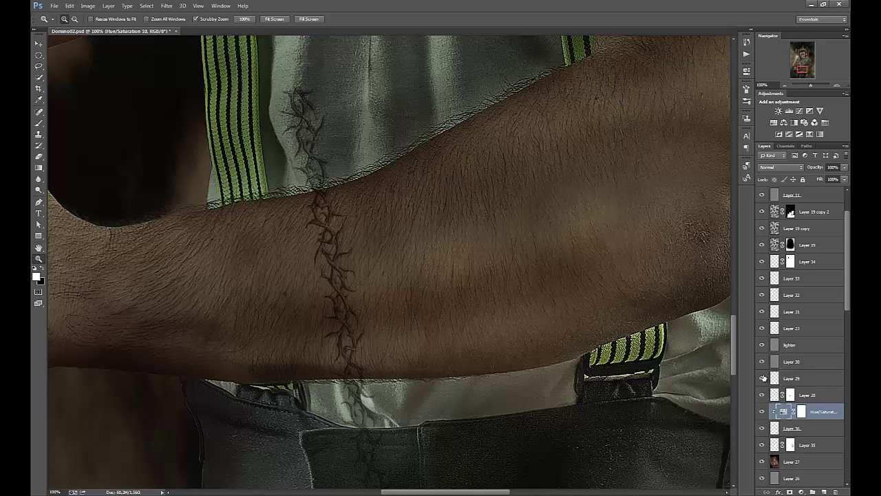
pyautogui.hotkey('ctrl', '-')
pyautogui.hotkey('ctrl', '-')
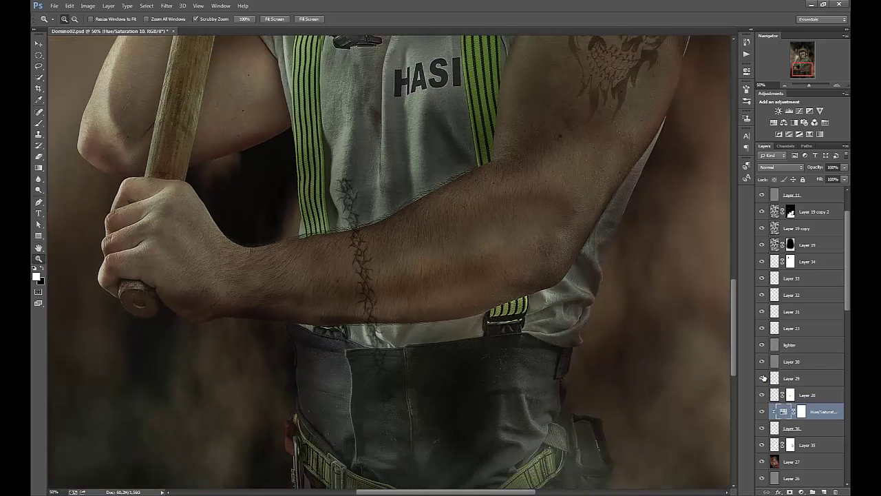
pyautogui.hotkey('ctrl', '-')
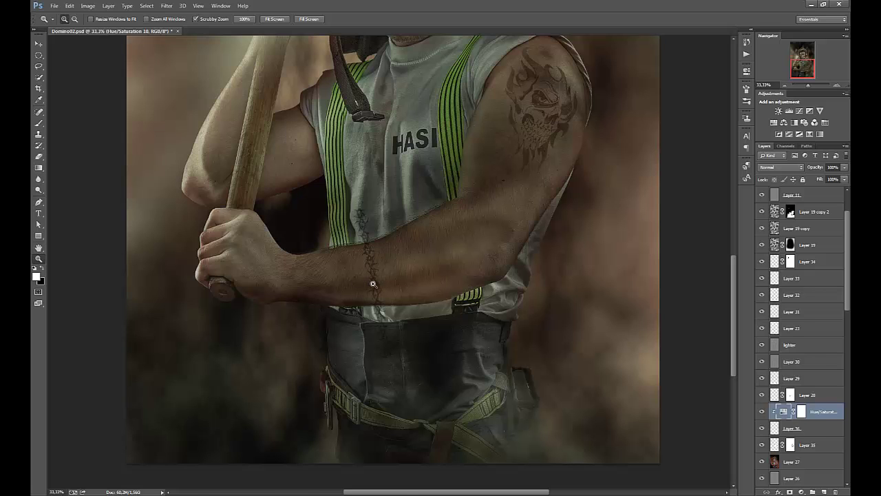
# Step: Examine the desaturated thorn band on the forearm up close, with its layer hidden and shown
pyautogui.click(372, 283)
pyautogui.hotkey('alt', '[')
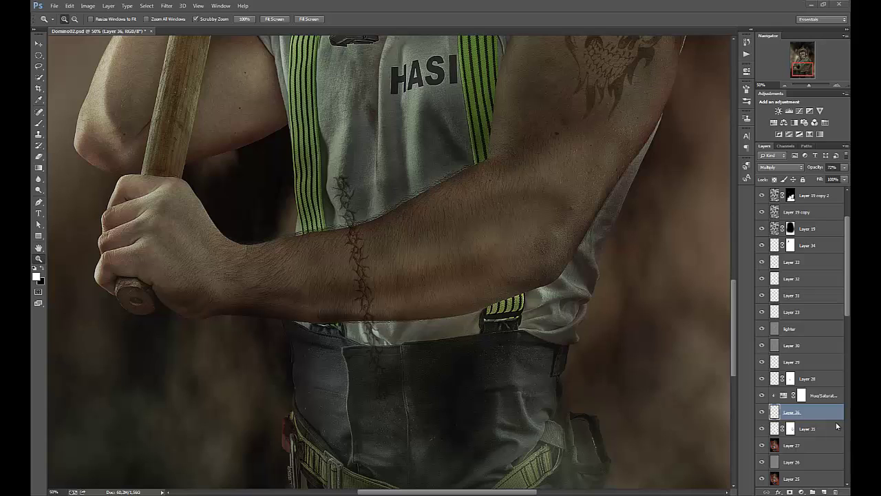
pyautogui.click(763, 412)
pyautogui.click(763, 412)
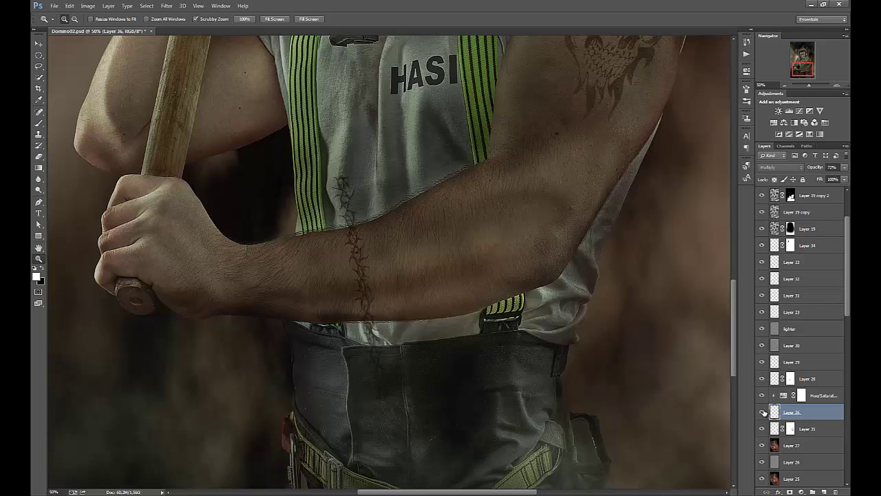
pyautogui.click(800, 397)
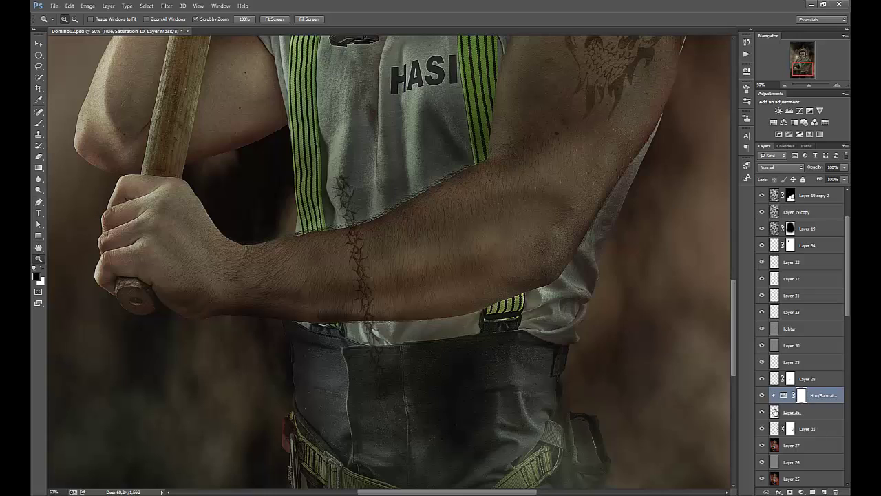
pyautogui.click(775, 412)
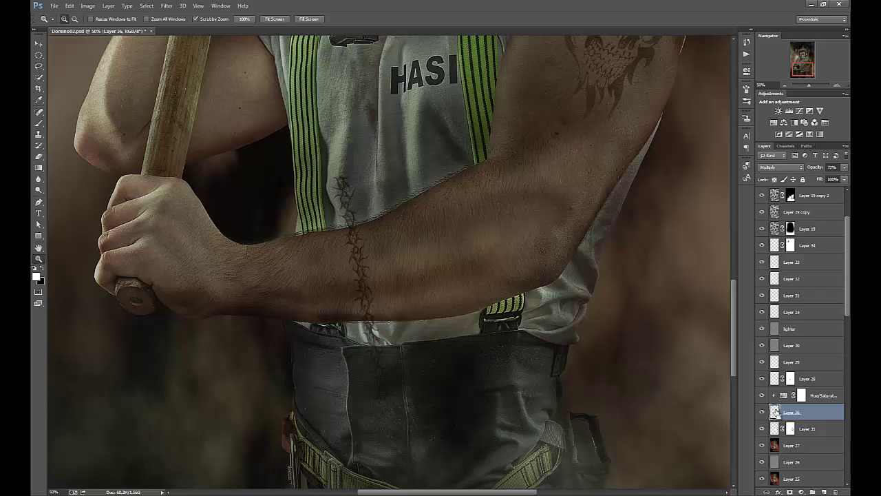
# Step: Paste the thorn strip again above the Hue/Saturation adjustment and move it across the forearm, on the elbow side of the existing band
pyautogui.click(821, 398)
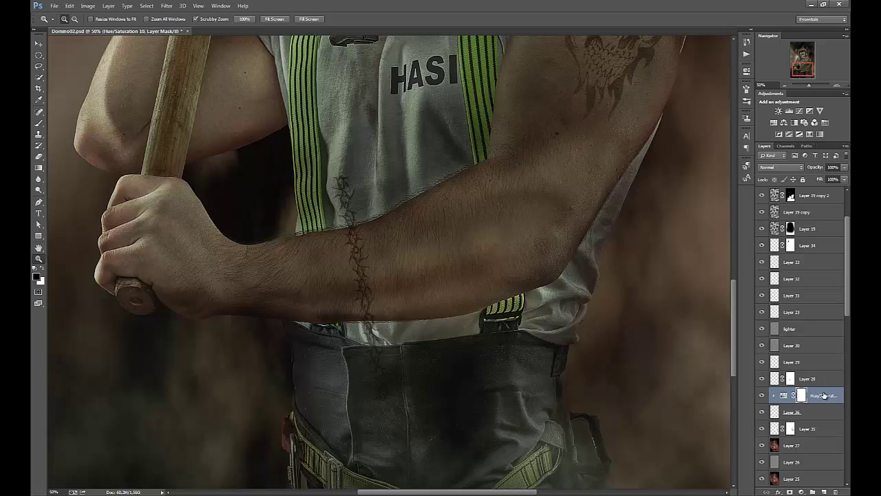
pyautogui.press('x')
pyautogui.hotkey('ctrl', 'v')
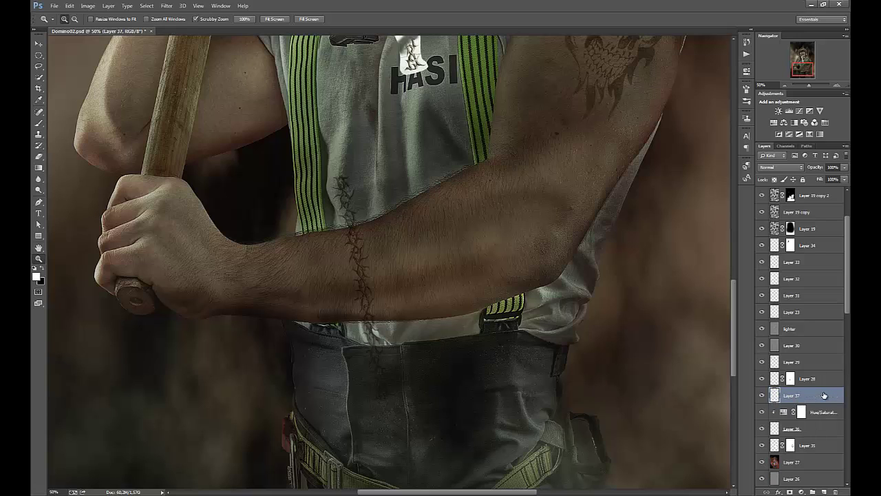
pyautogui.click(761, 396)
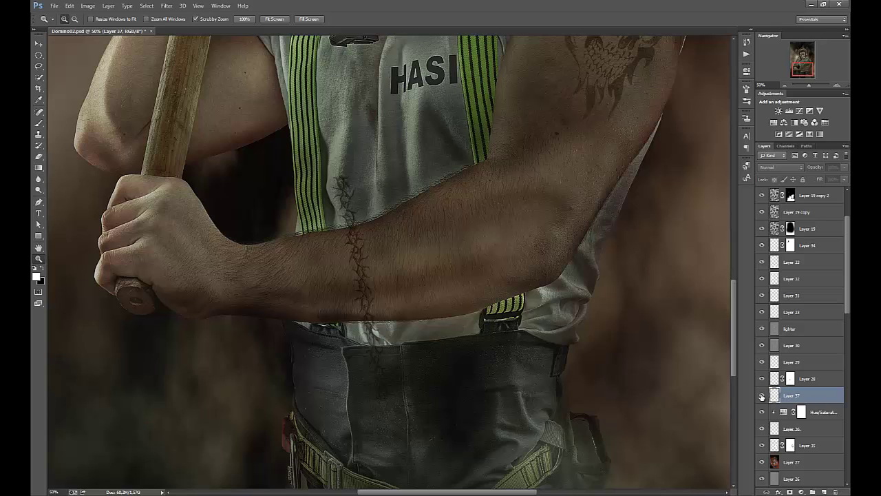
pyautogui.click(762, 395)
pyautogui.click(38, 44)
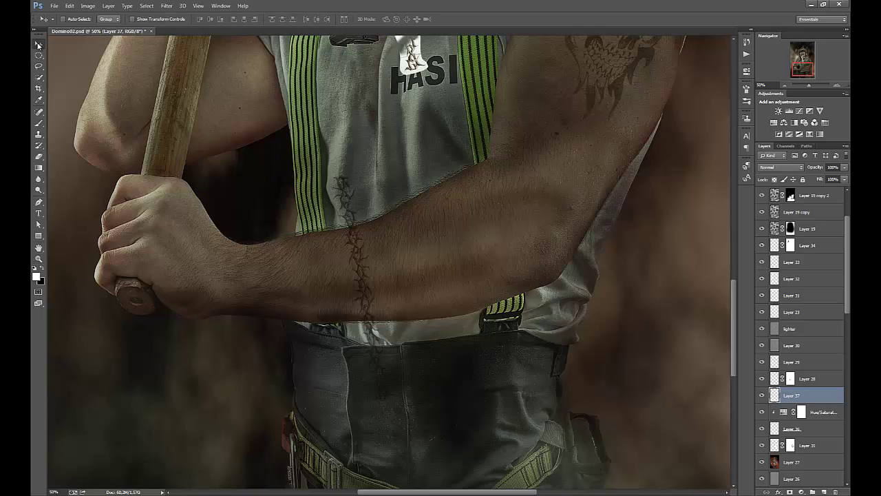
pyautogui.moveTo(424, 106); pyautogui.dragTo(416, 359)
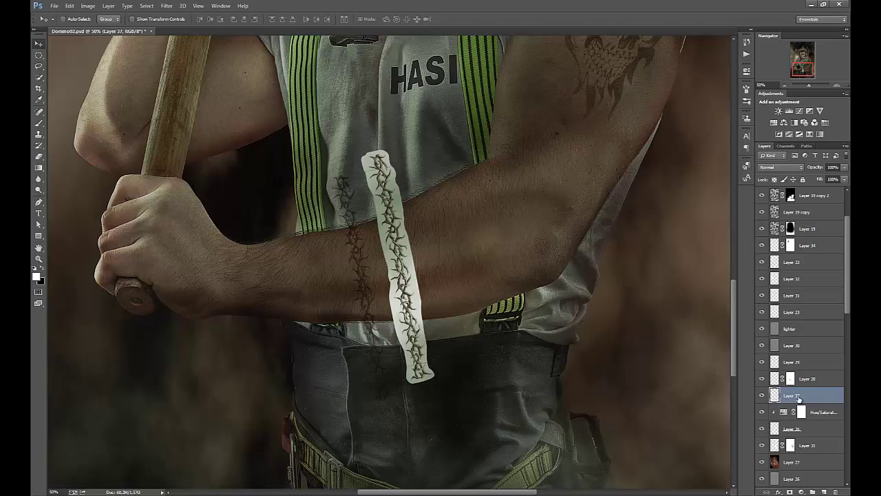
# Step: Duplicate the pasted thorn strip's layer and place the copy beside it, closer to the elbow
pyautogui.click(761, 395)
pyautogui.click(762, 395)
pyautogui.moveTo(778, 397); pyautogui.dragTo(823, 490)
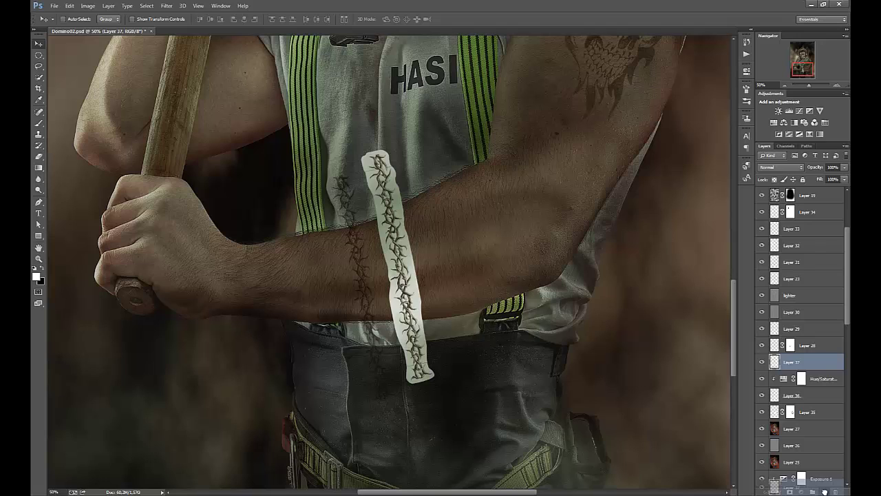
pyautogui.moveTo(824, 490); pyautogui.dragTo(824, 490)
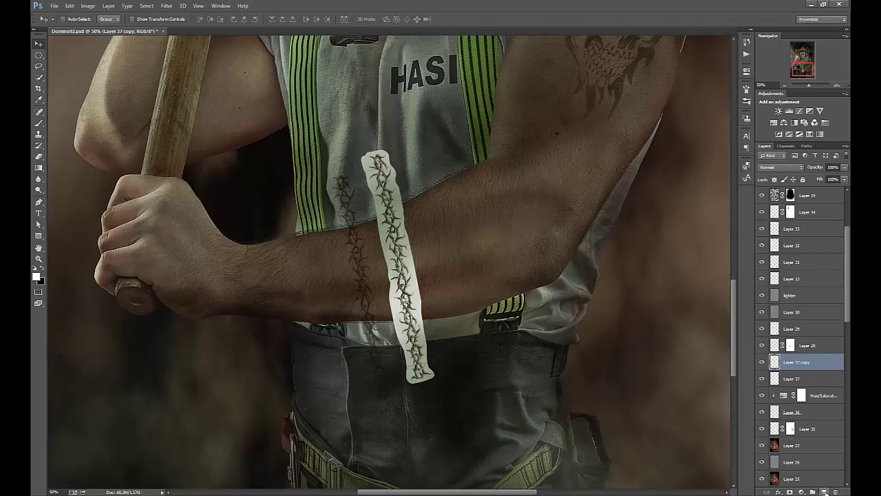
pyautogui.click(761, 362)
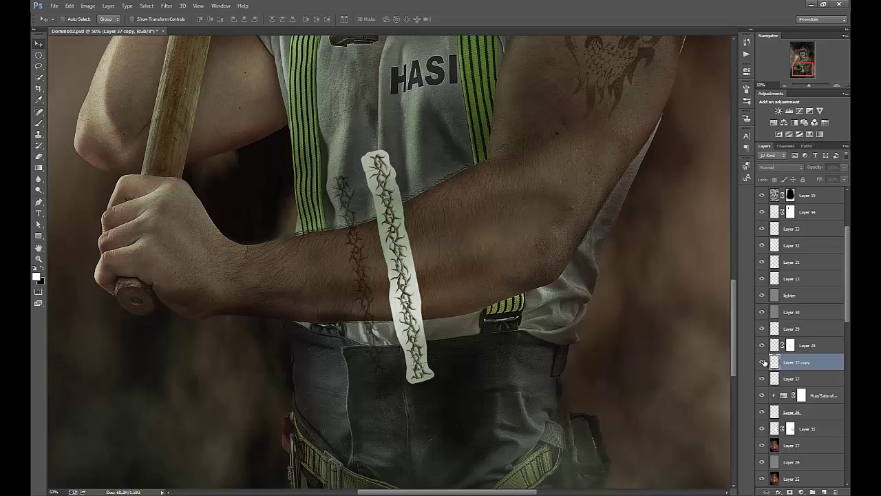
pyautogui.click(762, 362)
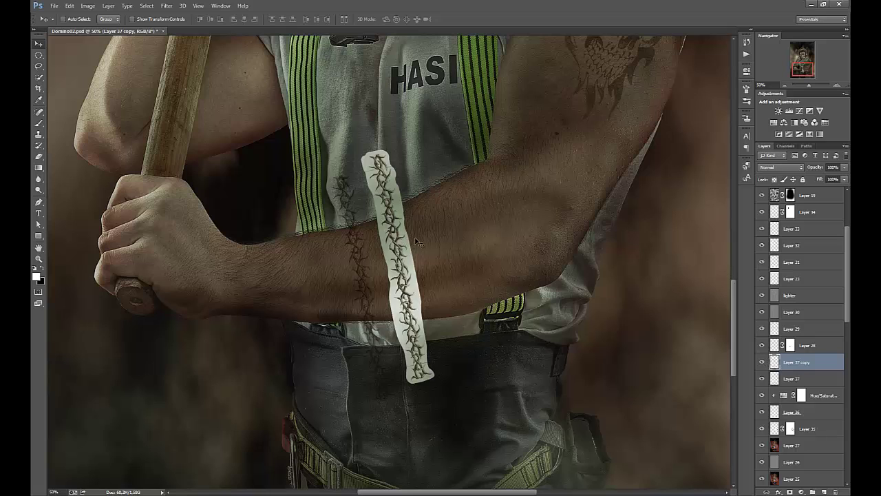
pyautogui.moveTo(421, 242); pyautogui.dragTo(445, 235)
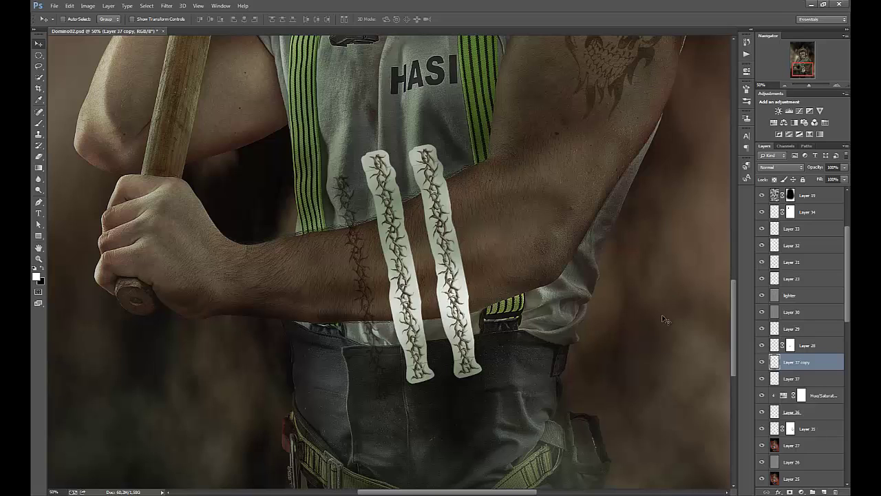
pyautogui.rightClick(364, 275)
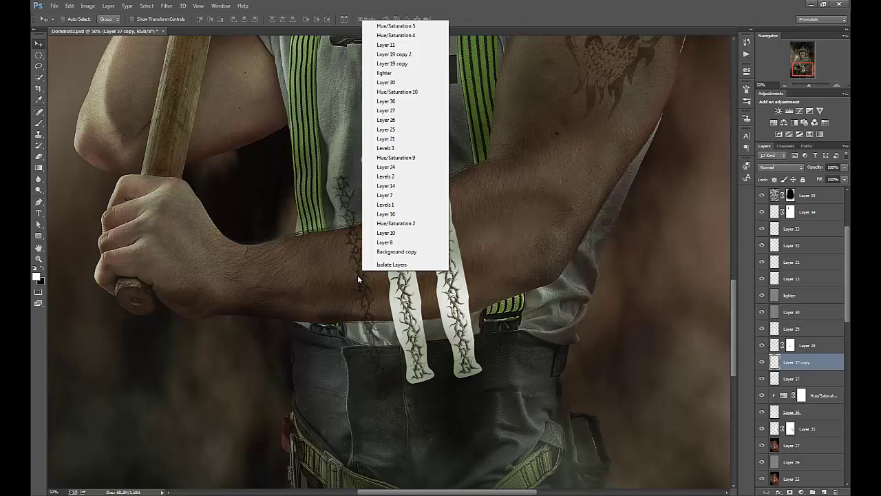
pyautogui.rightClick(357, 274)
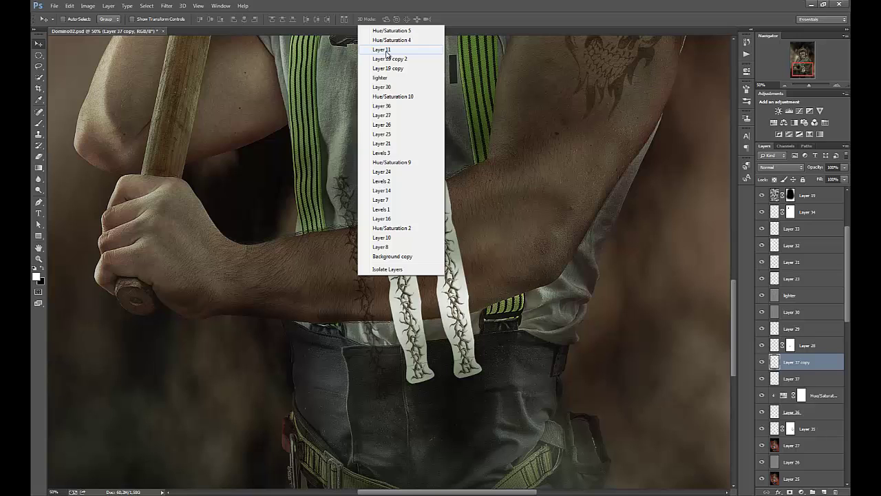
pyautogui.click(753, 365)
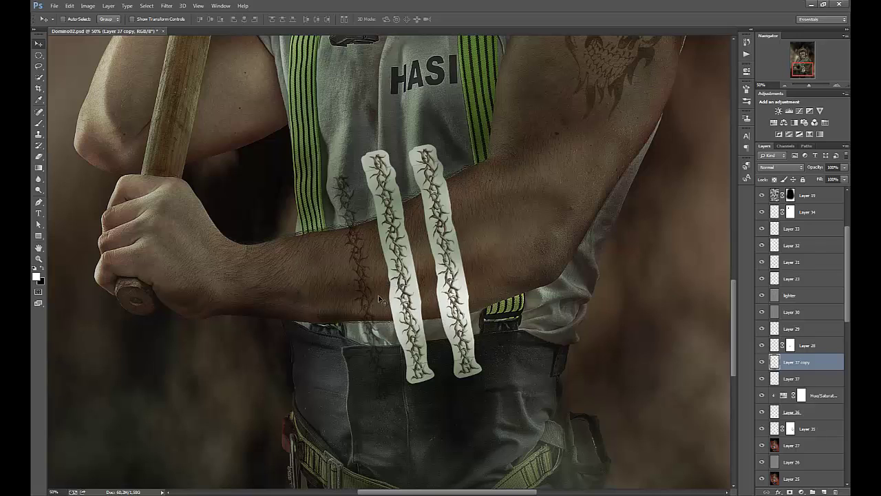
# Step: Shift the original thorn band and both white thorn strips toward the wrist, spacing the three bands along the forearm
pyautogui.click(773, 411)
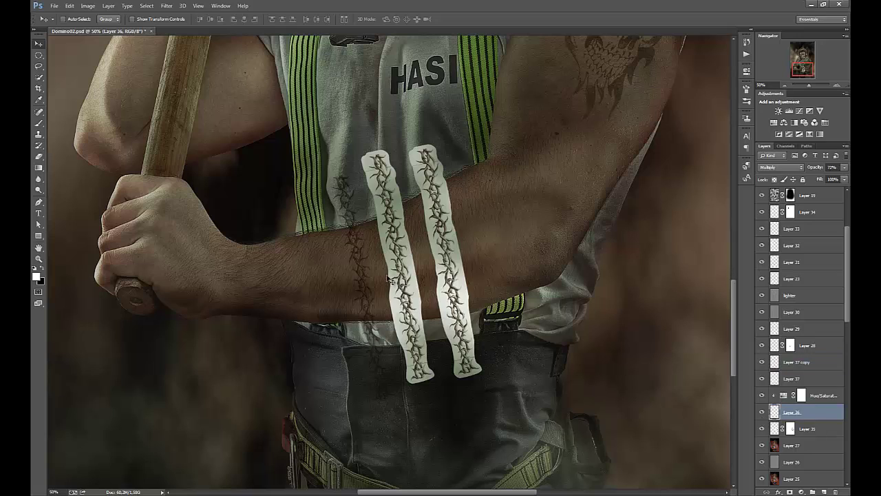
pyautogui.moveTo(358, 279); pyautogui.dragTo(338, 253)
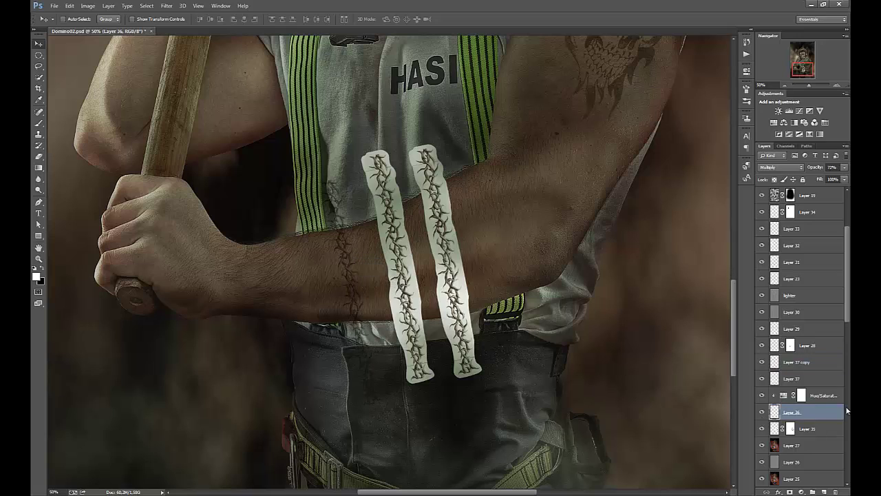
pyautogui.click(788, 382)
pyautogui.moveTo(410, 276); pyautogui.dragTo(396, 281)
pyautogui.click(803, 362)
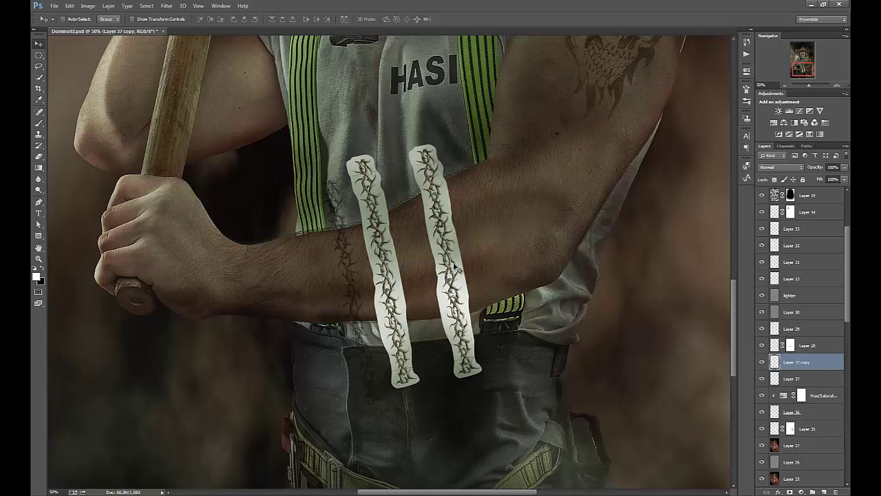
pyautogui.moveTo(455, 266); pyautogui.dragTo(437, 265)
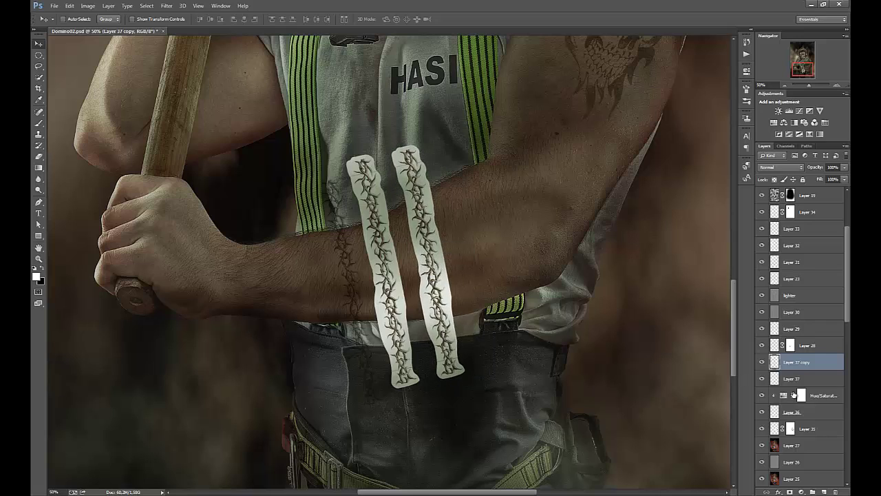
# Step: Set the blend mode of both new thorn strip layers, Layer 37 and Layer 37 copy, to Multiply
pyautogui.click(775, 378)
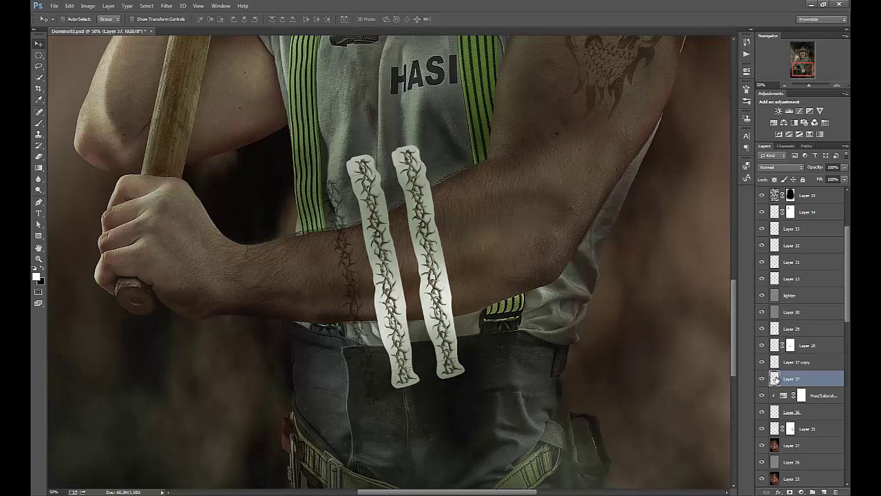
pyautogui.click(782, 413)
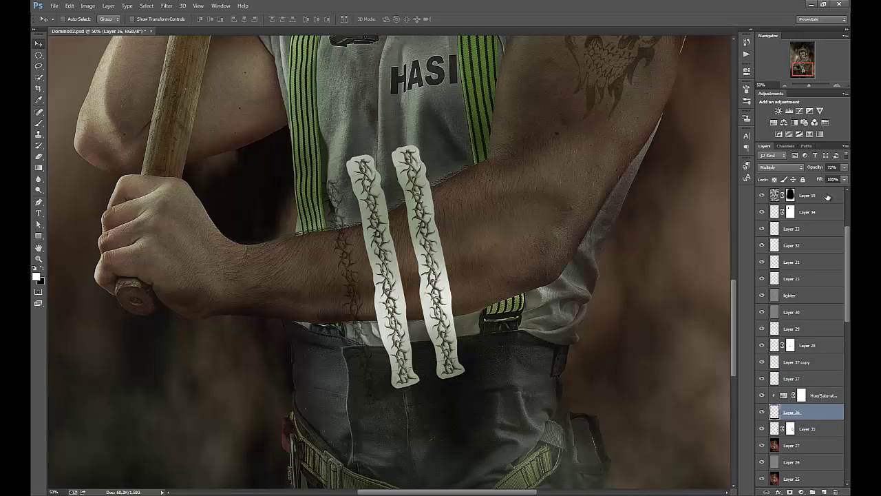
pyautogui.click(771, 380)
pyautogui.click(770, 172)
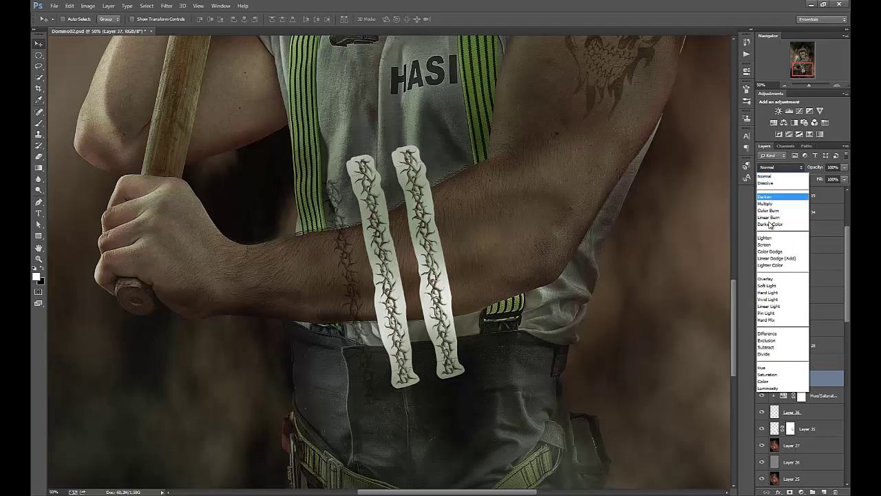
pyautogui.click(769, 204)
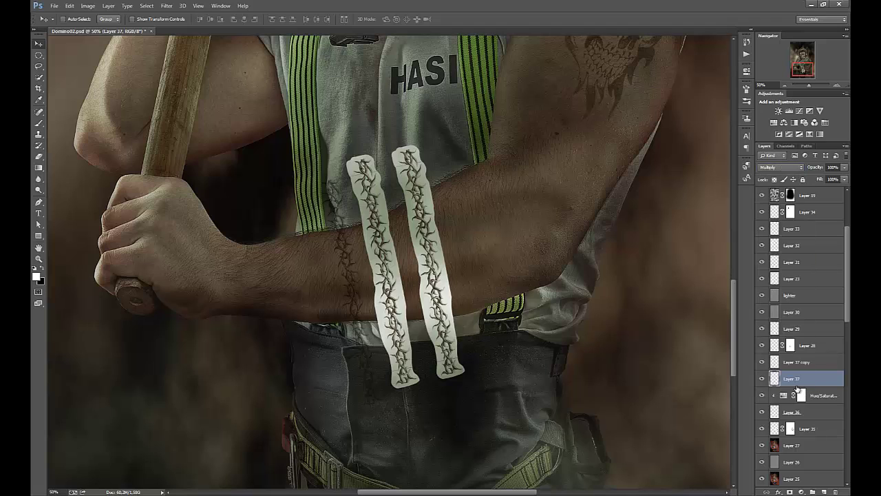
pyautogui.click(777, 361)
pyautogui.click(772, 170)
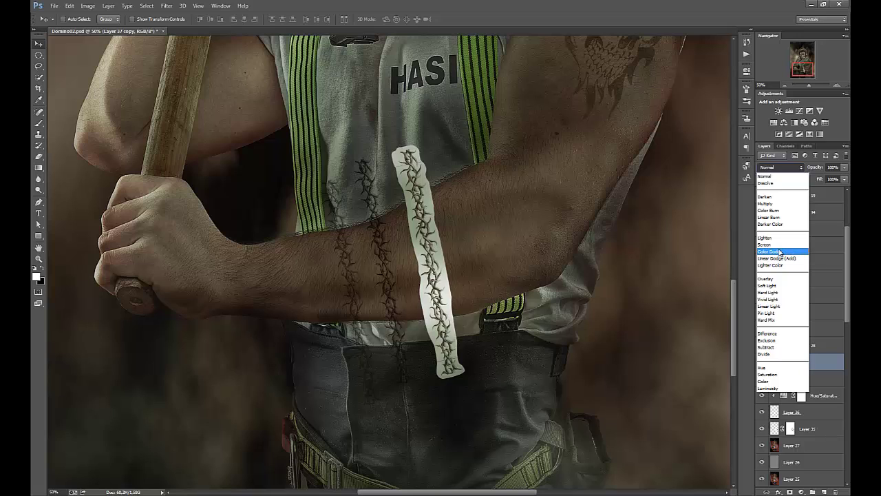
pyautogui.click(767, 203)
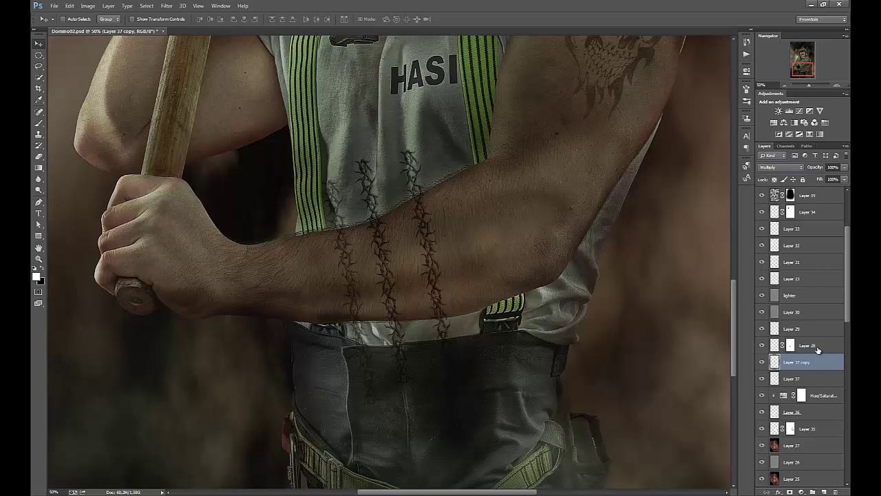
# Step: Check the original thorn band's opacity and set the middle band, Layer 37, to 60% opacity
pyautogui.click(775, 412)
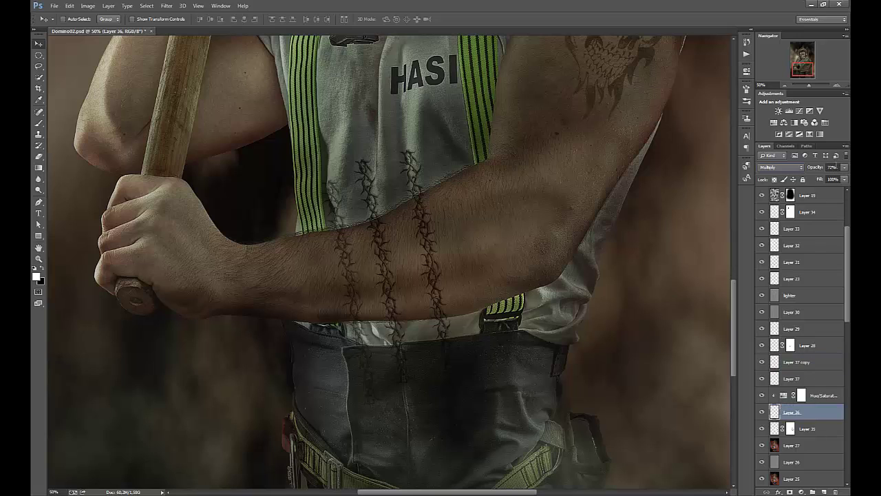
pyautogui.click(842, 168)
pyautogui.click(778, 378)
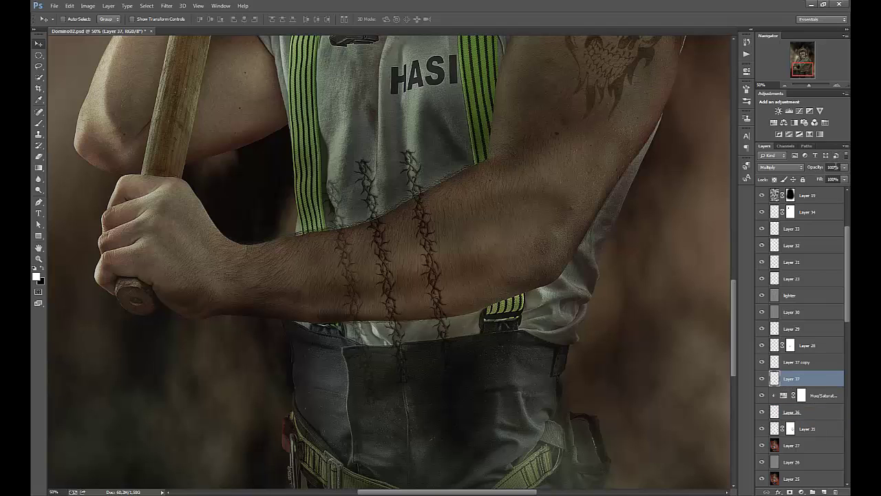
pyautogui.click(833, 167)
pyautogui.write('60')
pyautogui.press('Return')
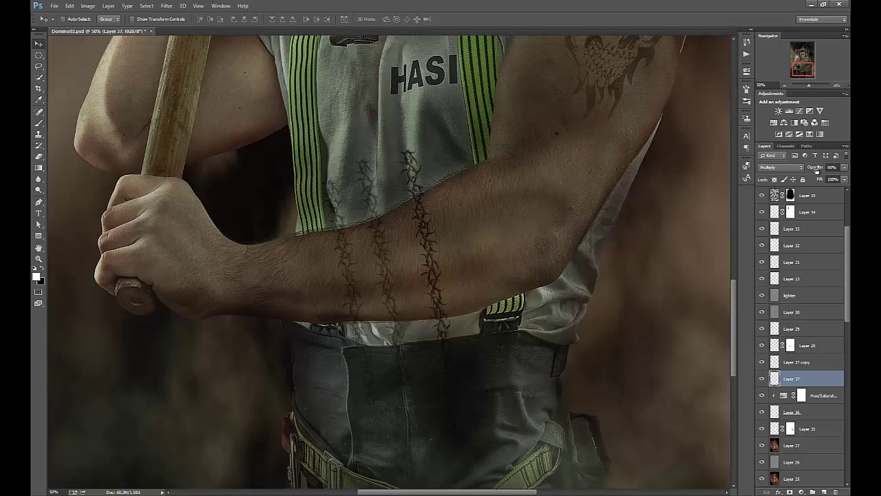
# Step: Set the thorn band nearest the elbow, Layer 37 copy, to 60% opacity and move it slightly toward the wrist
pyautogui.click(778, 362)
pyautogui.click(833, 167)
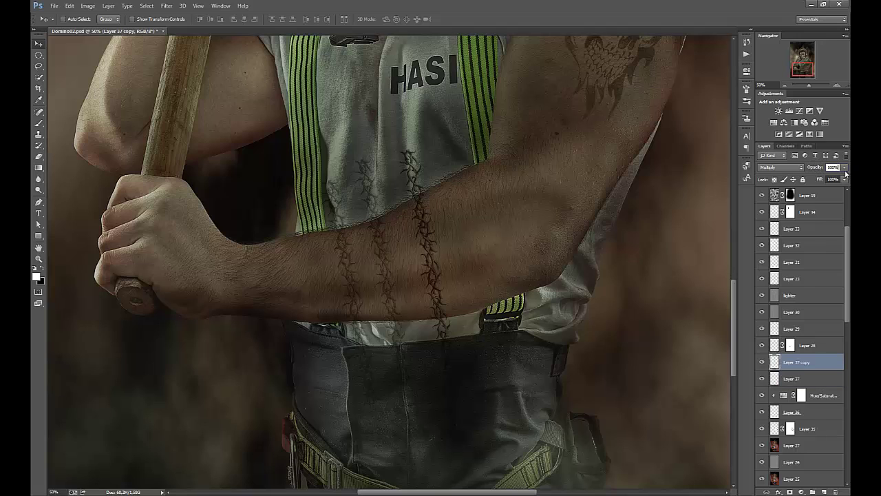
pyautogui.press('Return')
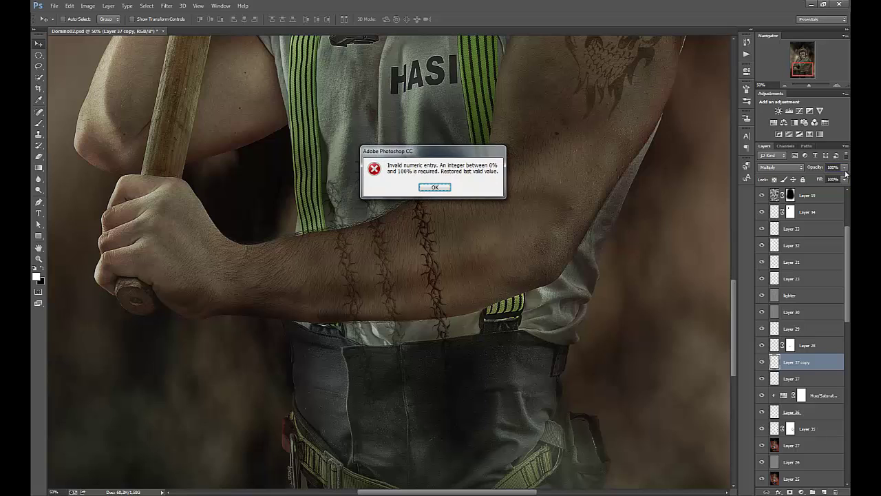
pyautogui.click(435, 187)
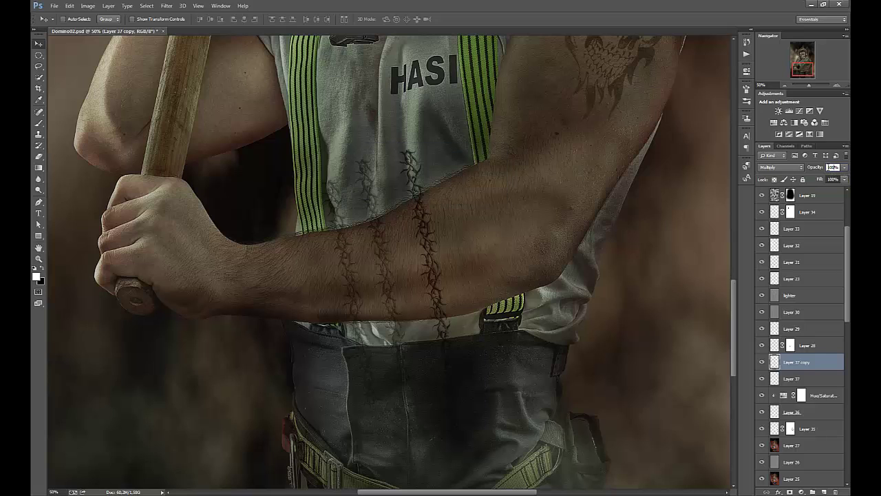
pyautogui.moveTo(827, 167); pyautogui.dragTo(841, 167)
pyautogui.write('60')
pyautogui.press('Return')
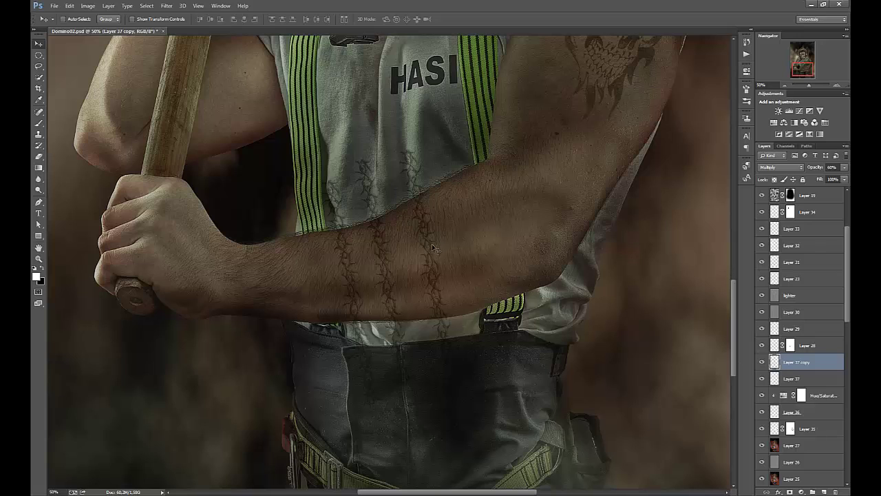
pyautogui.moveTo(431, 248); pyautogui.dragTo(422, 250)
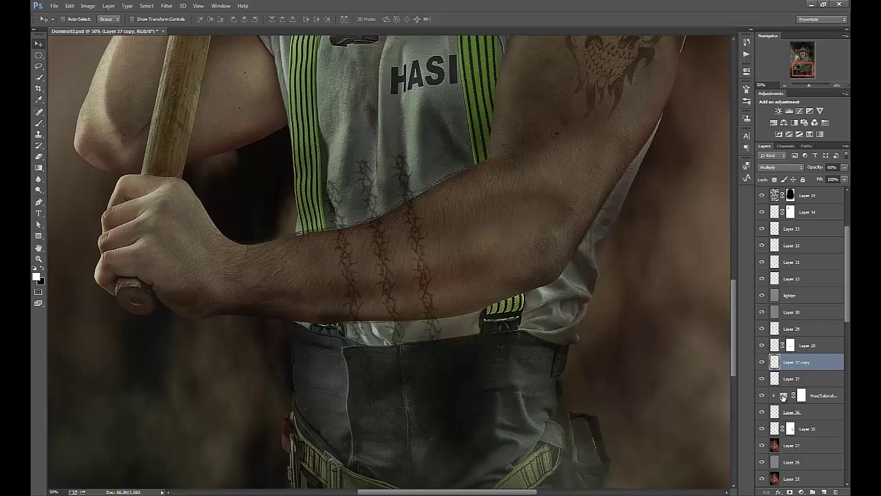
# Step: Reduce the saturation in the Hue/Saturation adjustment clipped to the original thorn band, Layer 36
pyautogui.click(783, 397)
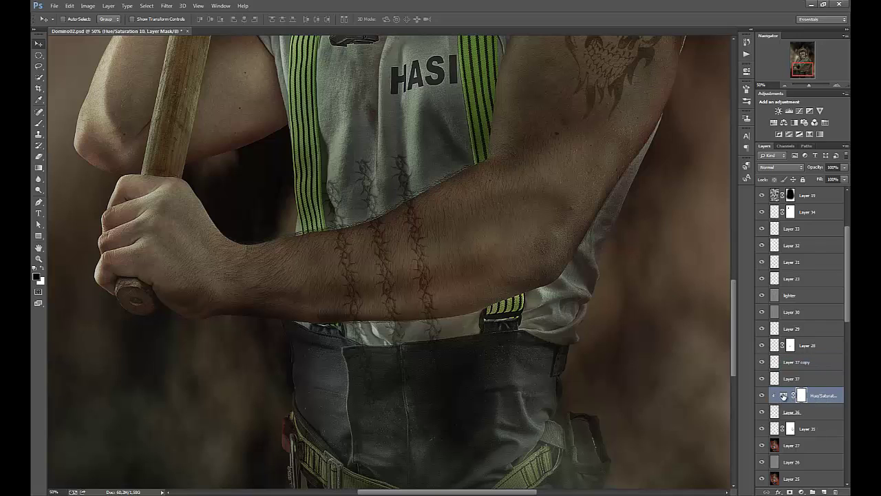
pyautogui.doubleClick(784, 395)
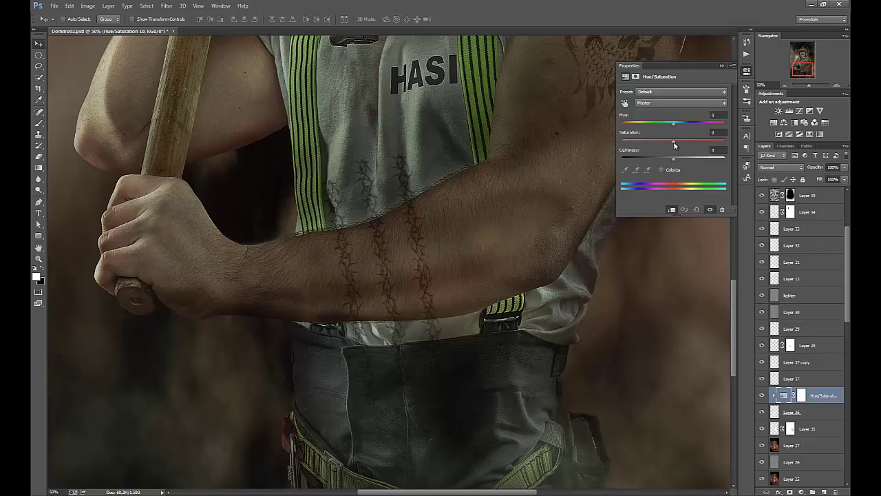
pyautogui.moveTo(673, 142); pyautogui.dragTo(660, 142)
pyautogui.moveTo(659, 143); pyautogui.dragTo(651, 144)
pyautogui.click(720, 66)
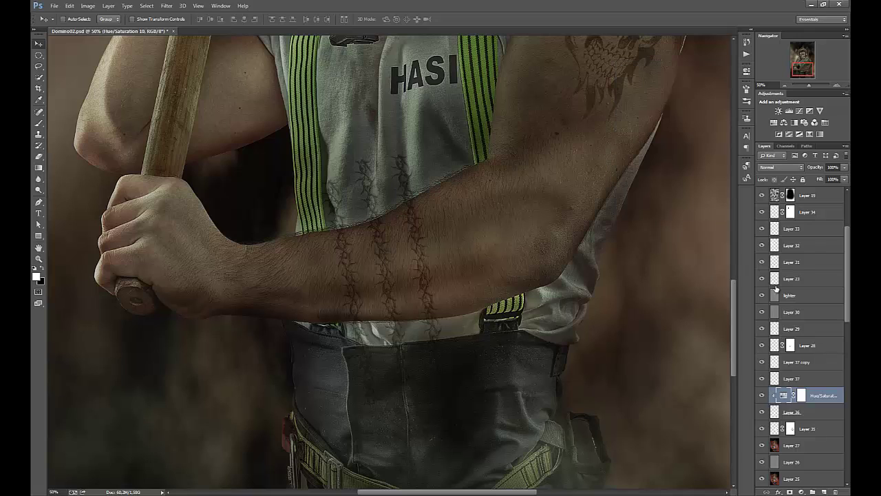
# Step: Add a Hue/Saturation adjustment clipped to the middle thorn band, Layer 37, and set its saturation to -45
pyautogui.click(774, 383)
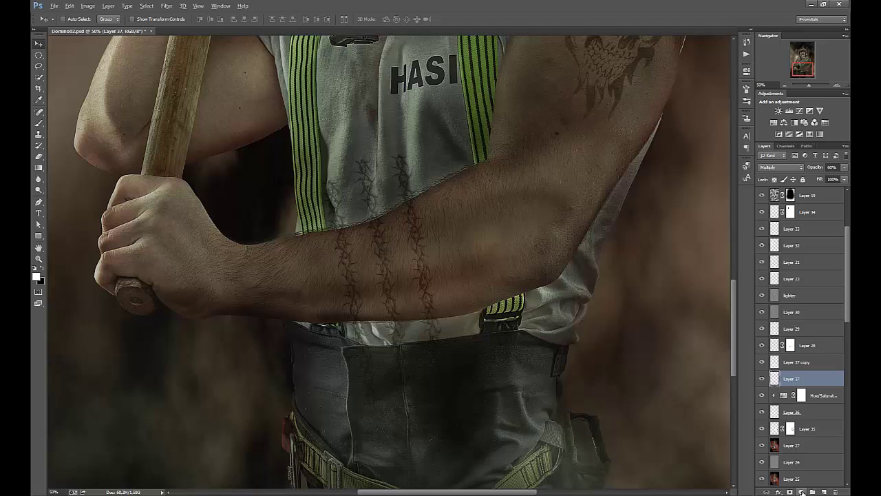
pyautogui.click(801, 491)
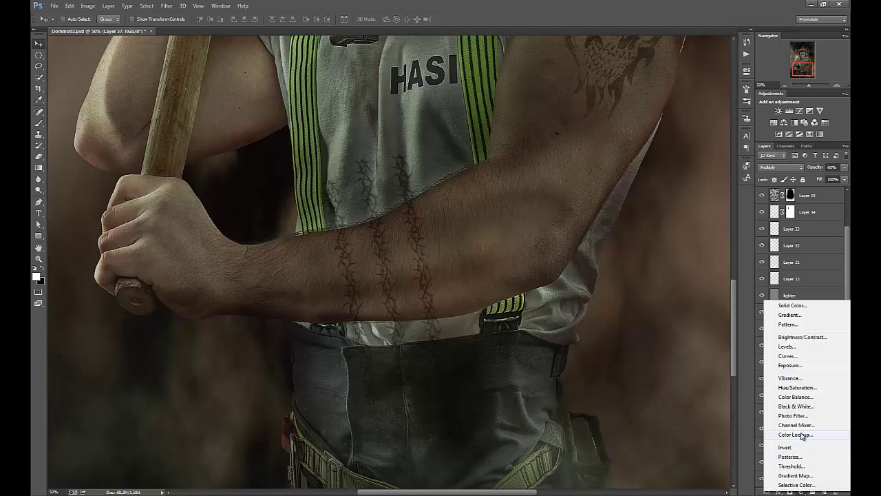
pyautogui.keyDown('alt'); pyautogui.click(785, 389); pyautogui.keyUp('alt')
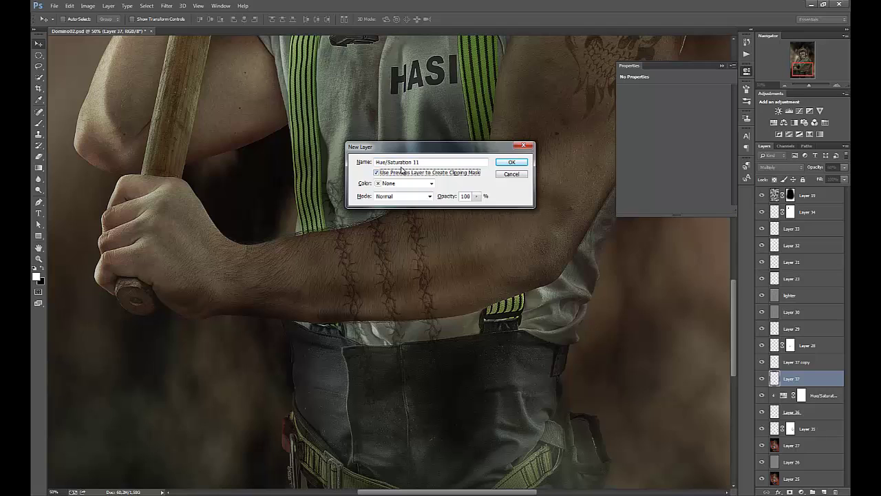
pyautogui.click(377, 172)
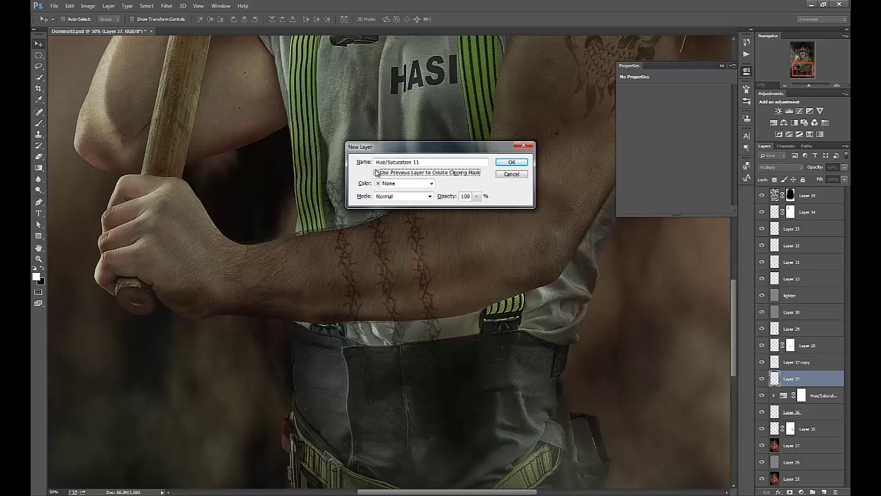
pyautogui.click(507, 163)
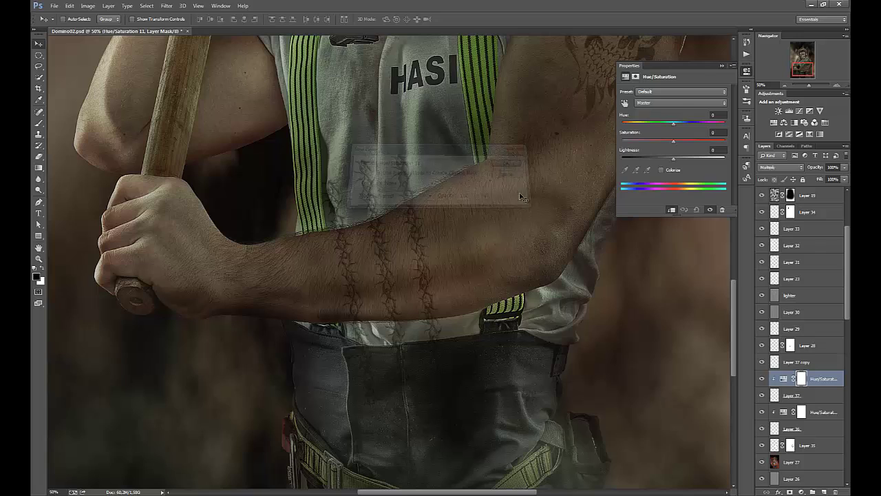
pyautogui.keyDown('alt'); pyautogui.click(774, 379); pyautogui.keyUp('alt')
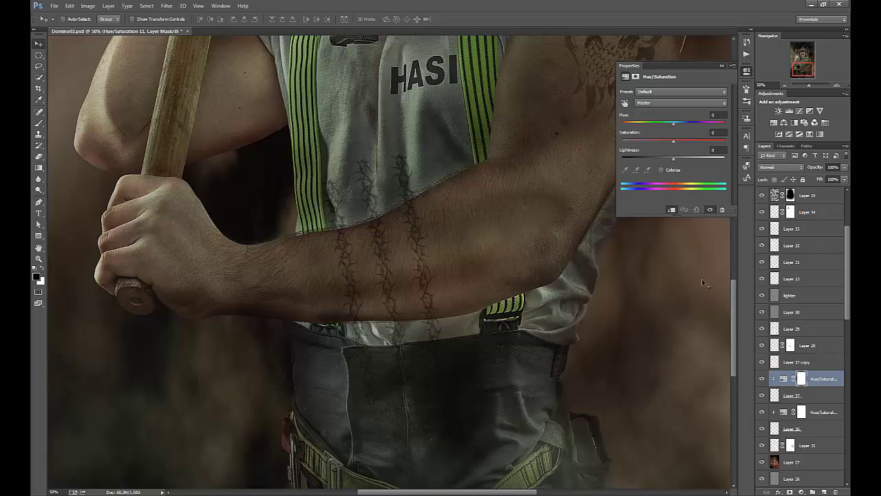
pyautogui.click(714, 132)
pyautogui.write('-45')
pyautogui.press('Return')
pyautogui.click(722, 66)
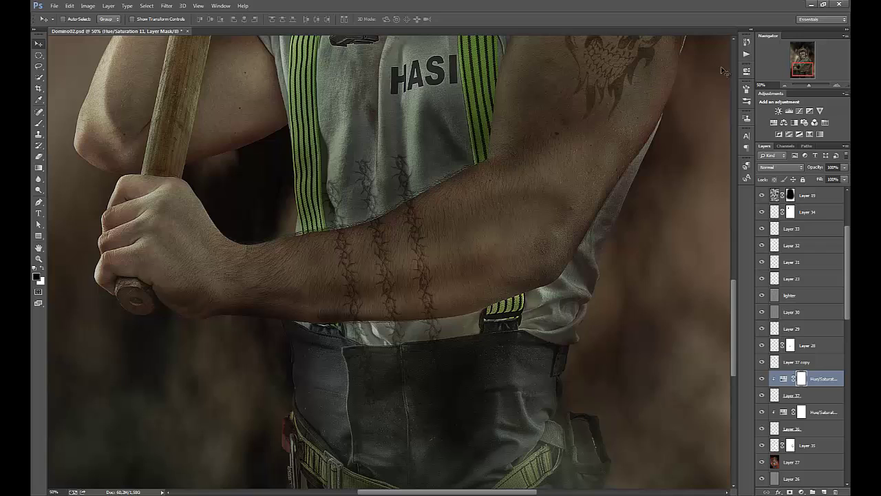
# Step: Add a Hue/Saturation adjustment clipped to the thorn band nearest the elbow, Layer 37 copy, with saturation -45
pyautogui.click(774, 361)
pyautogui.click(761, 362)
pyautogui.click(761, 362)
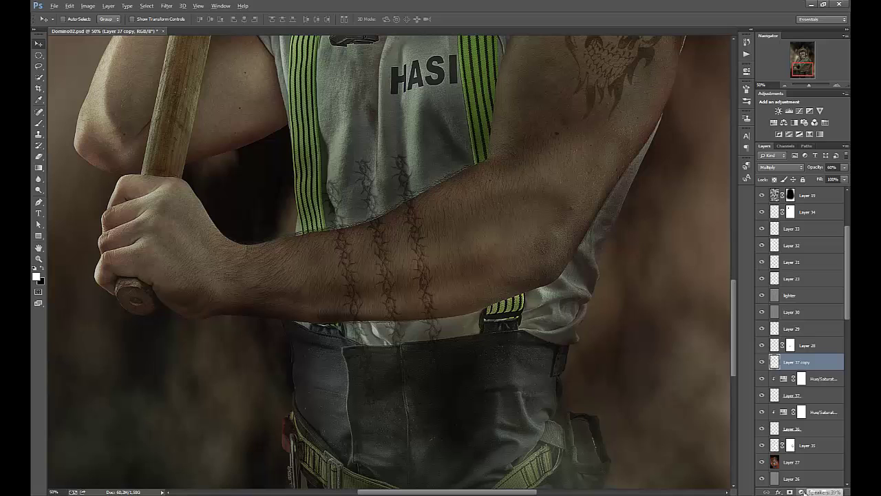
pyautogui.click(801, 491)
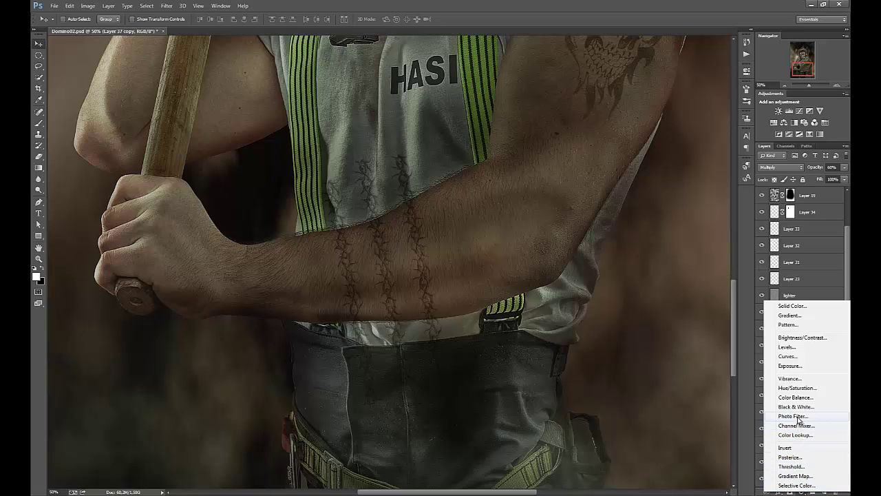
pyautogui.keyDown('alt'); pyautogui.click(797, 387); pyautogui.keyUp('alt')
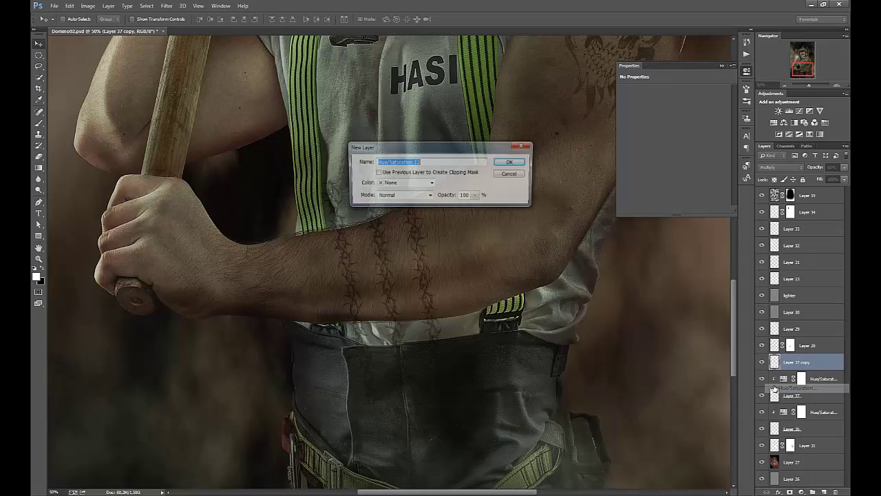
pyautogui.click(391, 173)
pyautogui.click(510, 163)
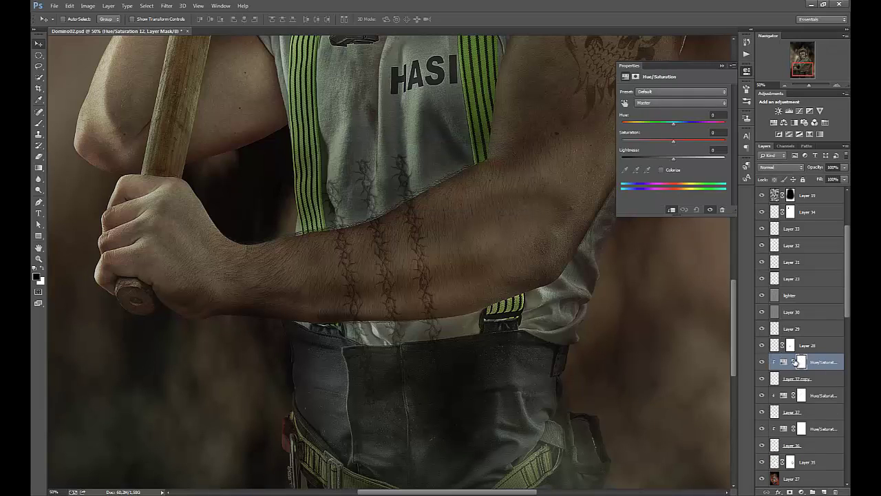
pyautogui.click(716, 132)
pyautogui.write('-45')
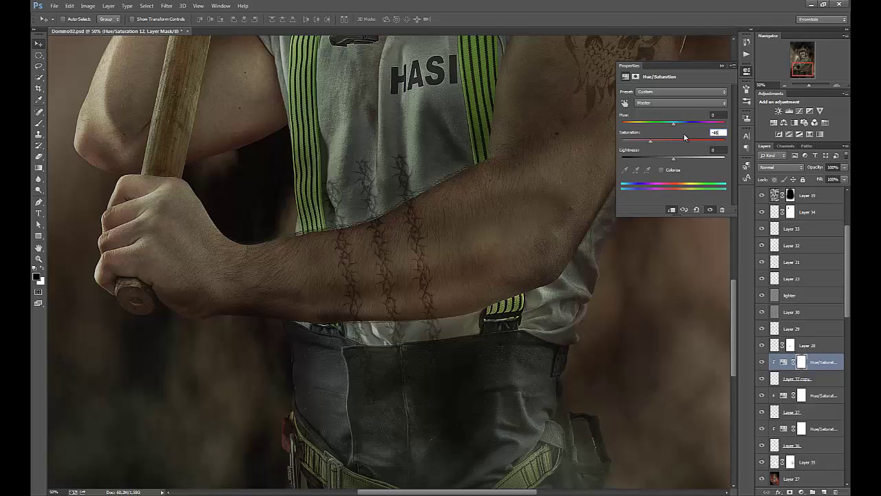
pyautogui.press('Return')
pyautogui.click(721, 66)
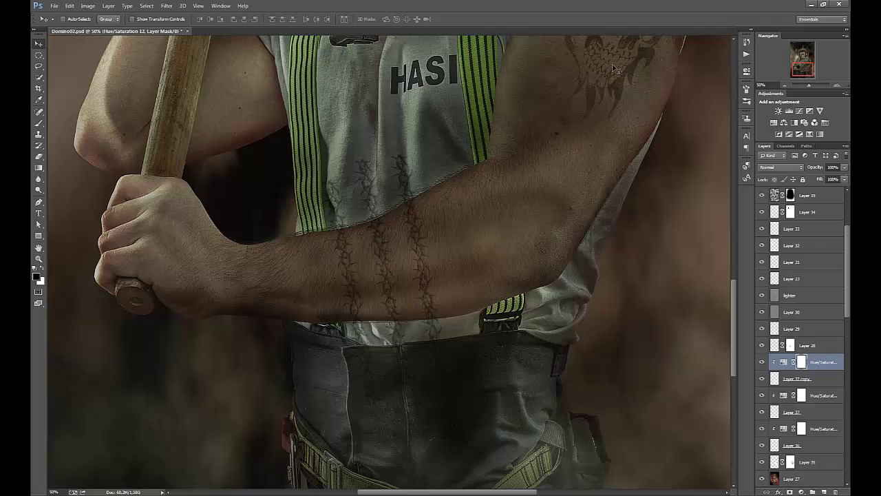
# Step: Warp the thorn band nearest the wrist, Layer 36, bowing its middle toward the elbow to follow the forearm's roundness
pyautogui.click(774, 445)
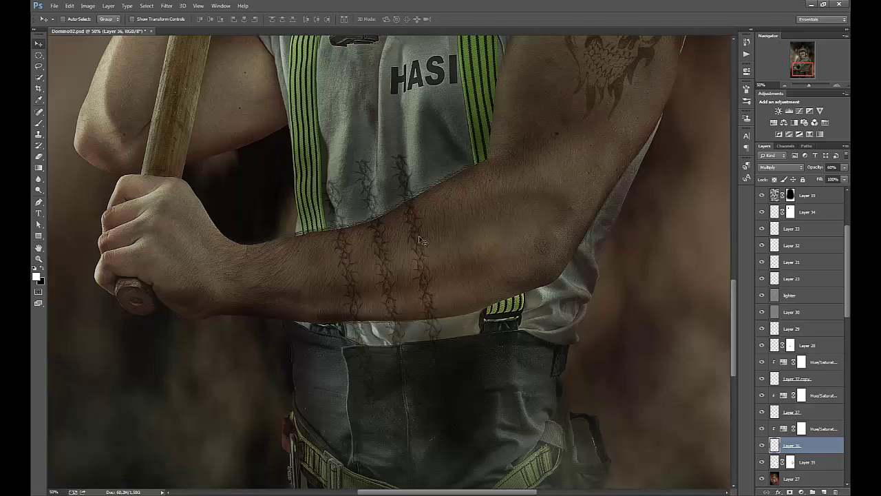
pyautogui.click(70, 6)
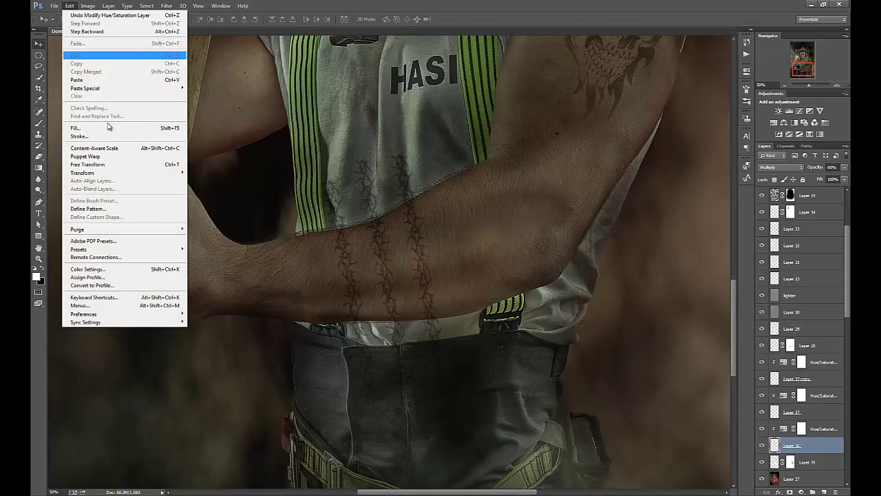
pyautogui.moveTo(110, 173)
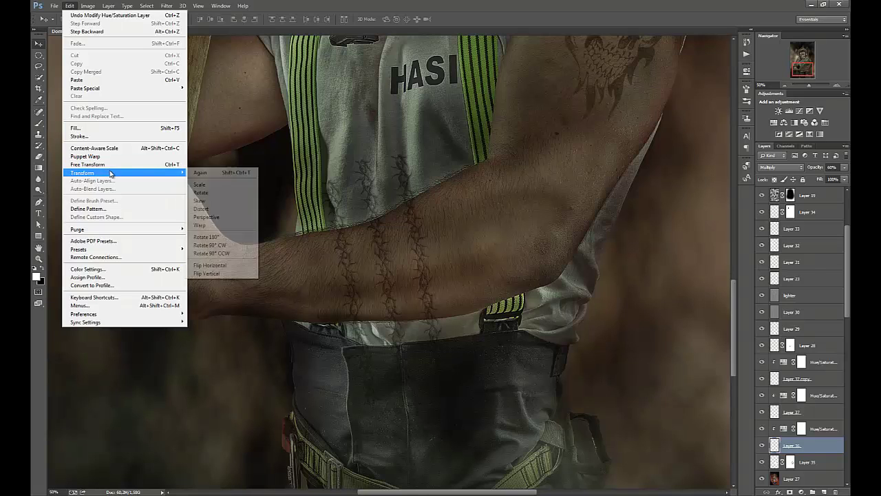
pyautogui.click(210, 225)
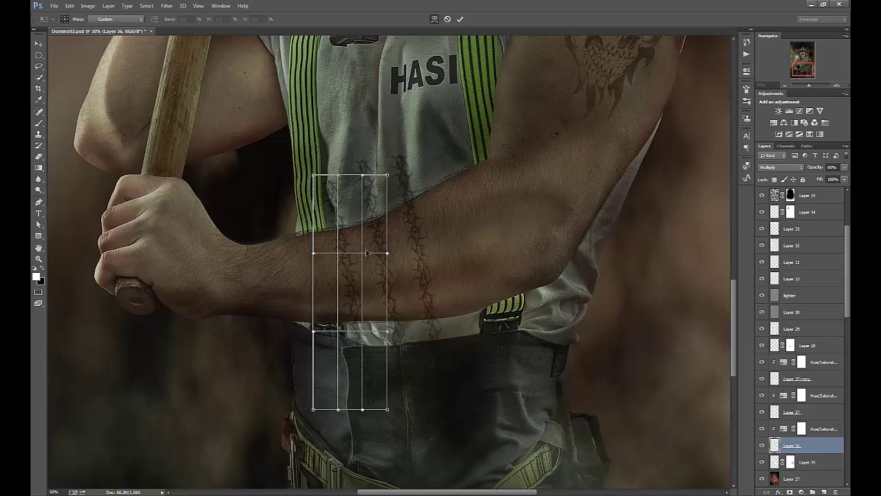
pyautogui.moveTo(367, 253); pyautogui.dragTo(336, 196)
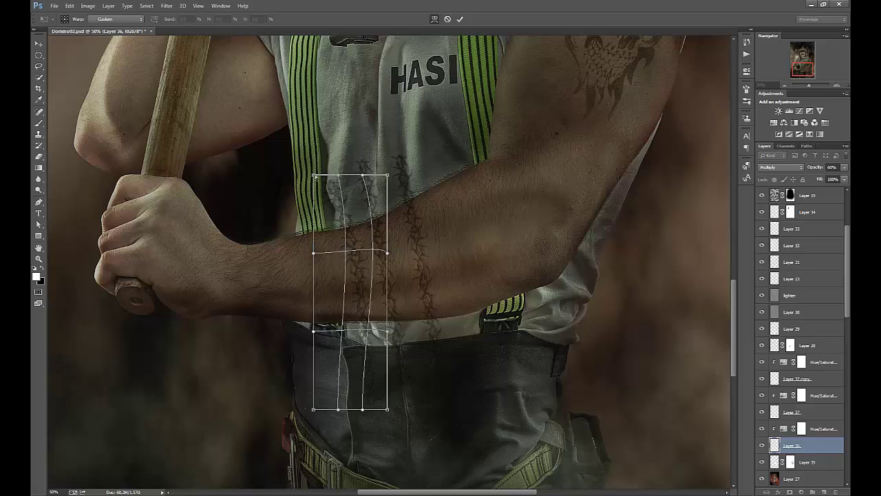
pyautogui.moveTo(336, 176); pyautogui.dragTo(328, 177)
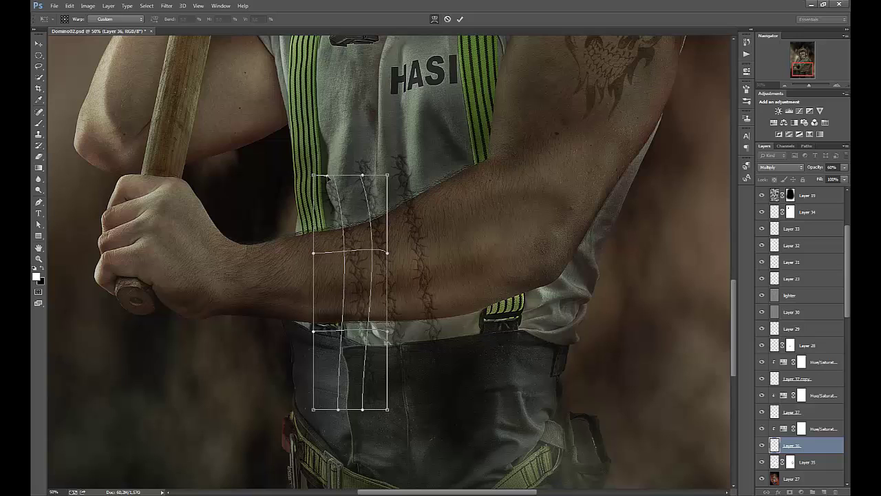
pyautogui.moveTo(363, 411); pyautogui.dragTo(275, 399)
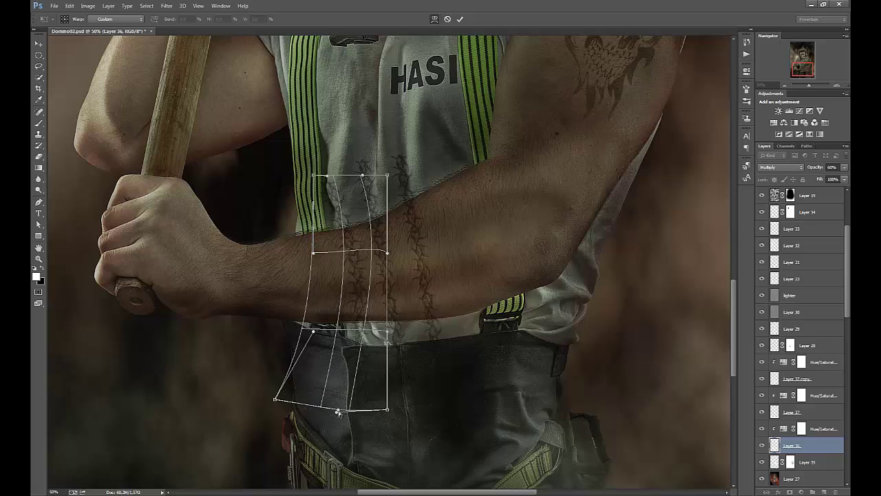
pyautogui.moveTo(334, 413); pyautogui.dragTo(302, 401)
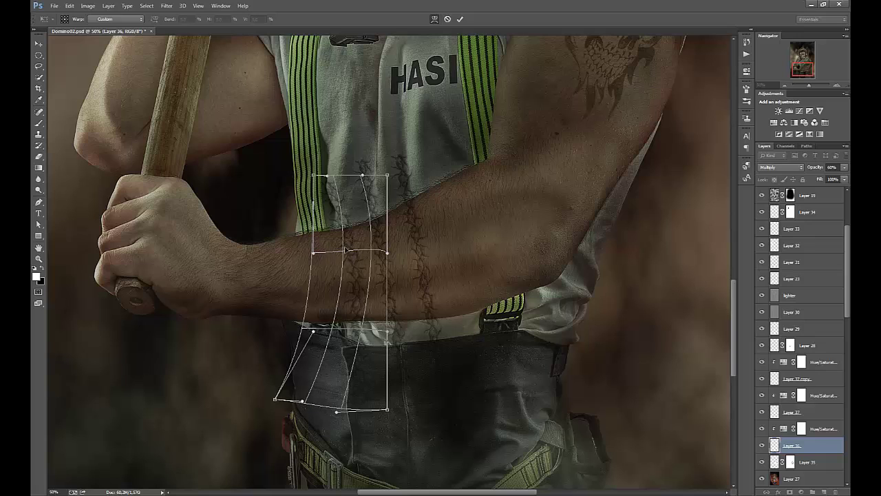
pyautogui.moveTo(346, 252); pyautogui.dragTo(347, 253)
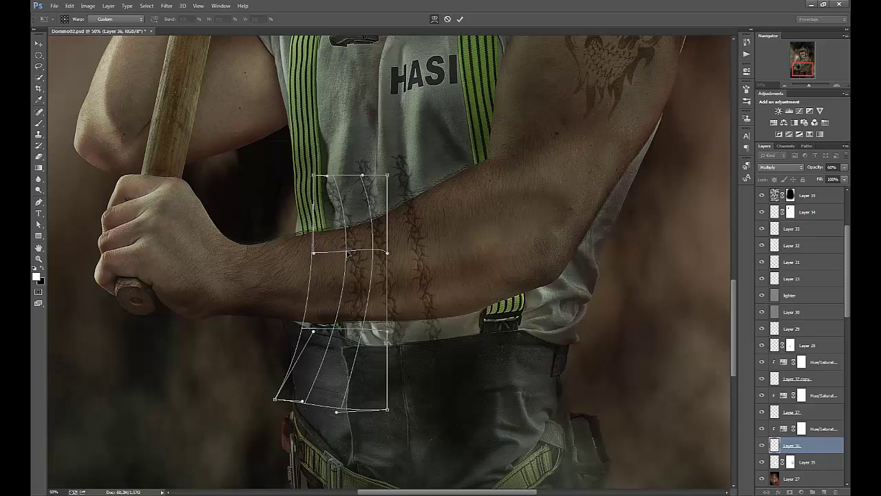
pyautogui.click(459, 19)
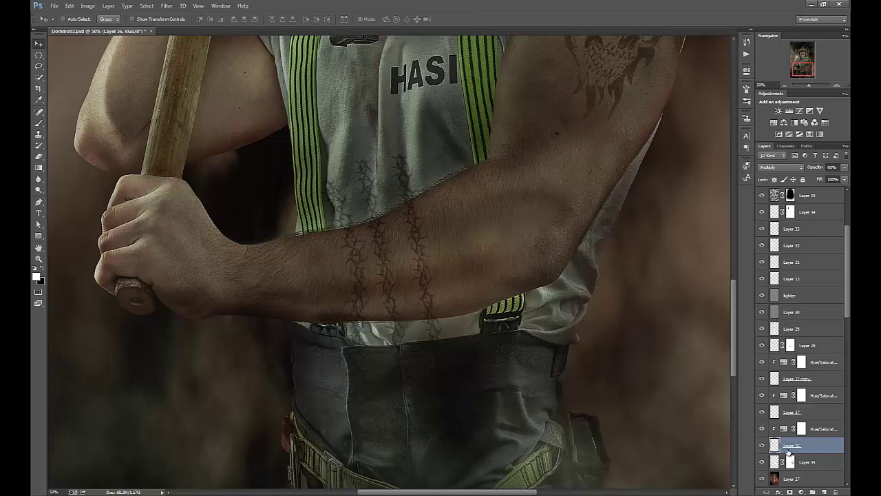
# Step: Warp the middle thorn band, Layer 37, shifting its upper end toward the wrist and bowing its middle toward the elbow
pyautogui.click(777, 414)
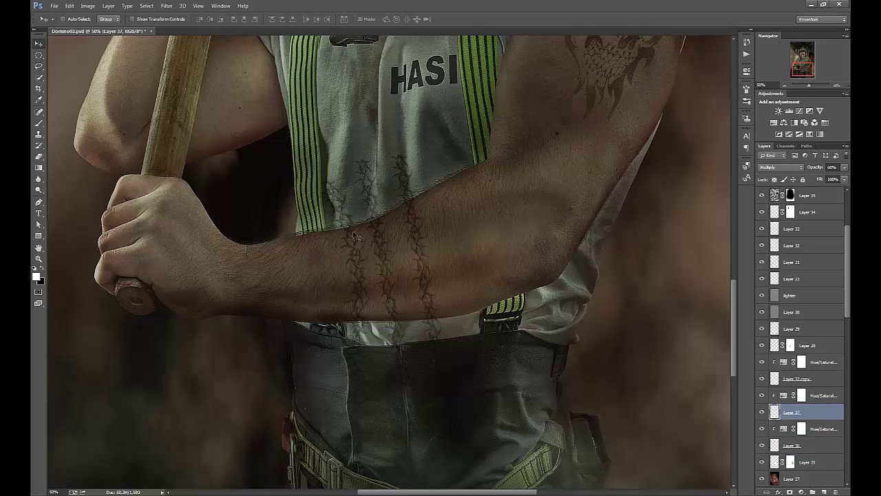
pyautogui.click(71, 9)
pyautogui.moveTo(96, 173)
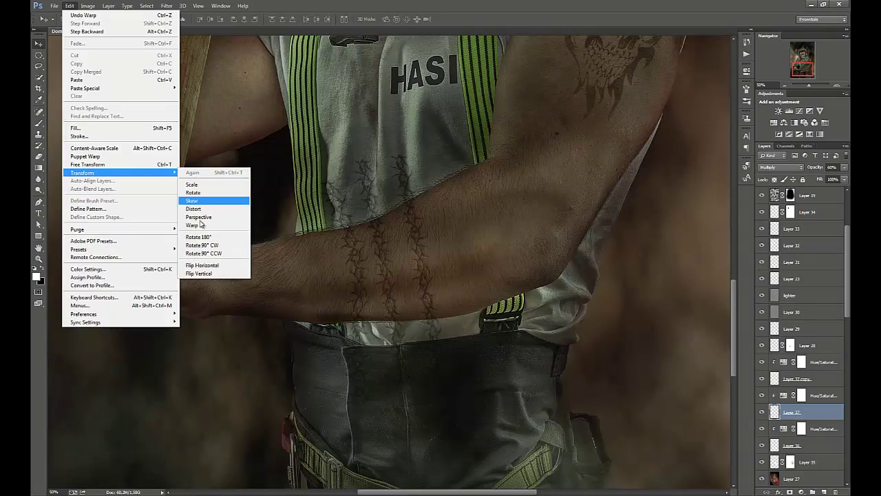
pyautogui.click(198, 224)
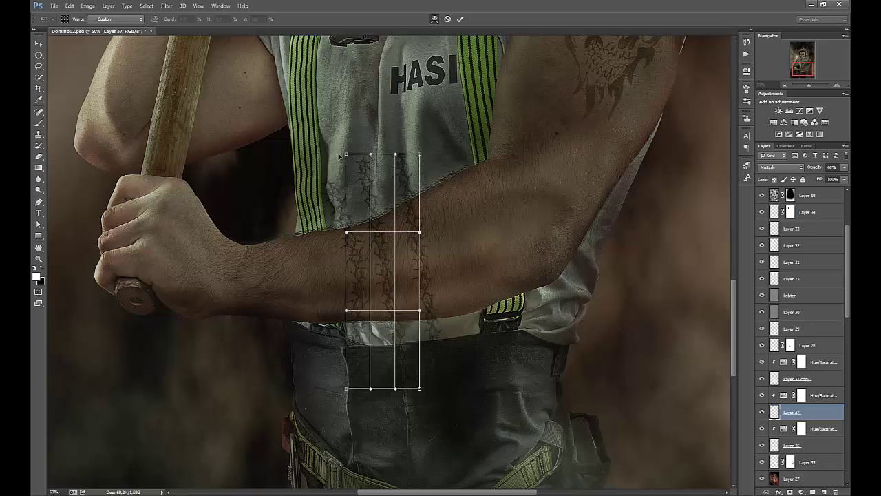
pyautogui.moveTo(339, 157); pyautogui.dragTo(353, 155)
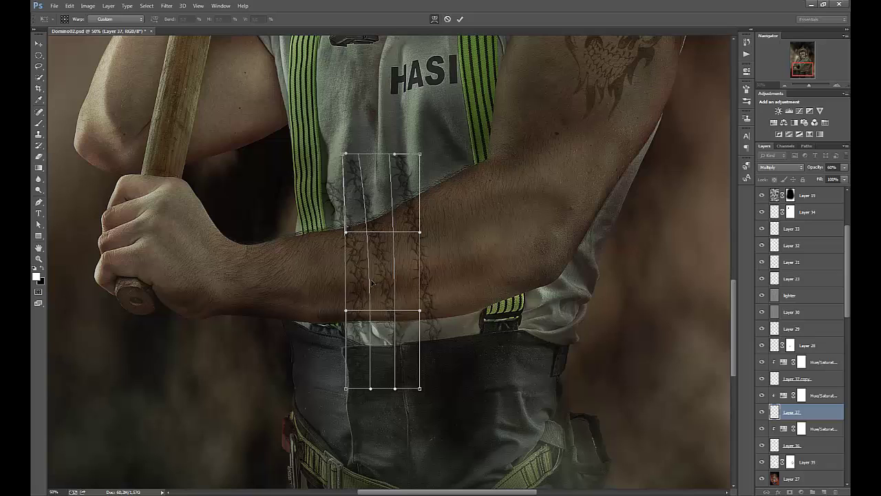
pyautogui.moveTo(371, 282); pyautogui.dragTo(403, 276)
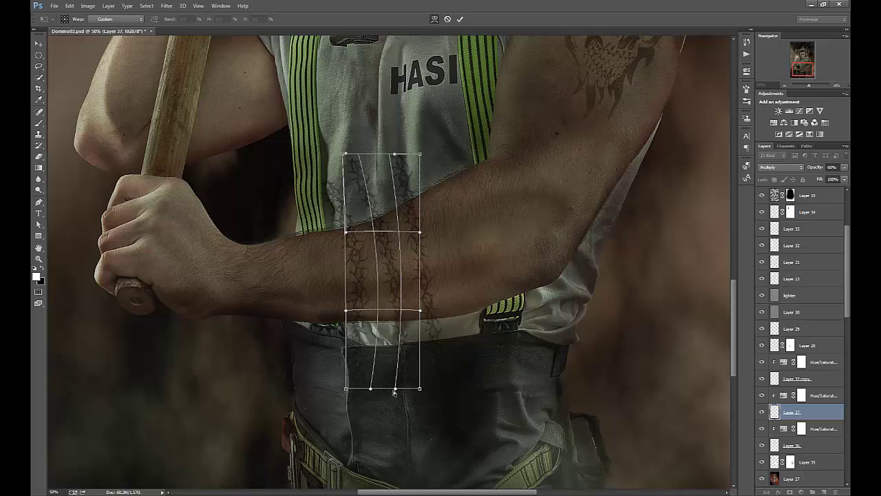
# Step: Pull the lower end of the middle band's warp toward the wrist, refine its curve around the forearm, and apply the warp
pyautogui.moveTo(394, 391); pyautogui.dragTo(366, 391)
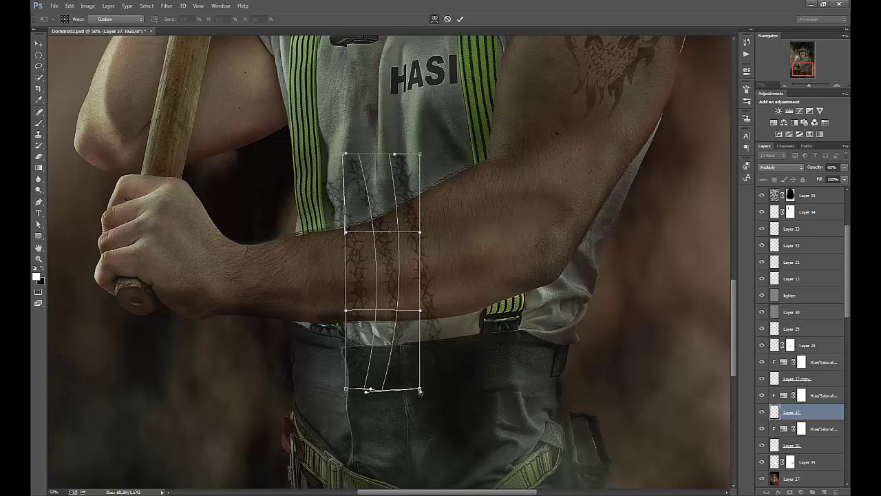
pyautogui.moveTo(420, 391); pyautogui.dragTo(287, 383)
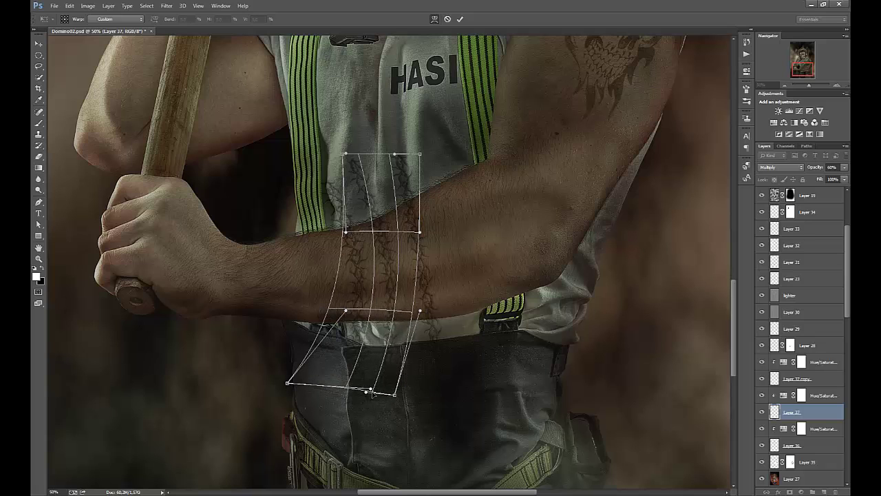
pyautogui.moveTo(345, 389); pyautogui.dragTo(362, 379)
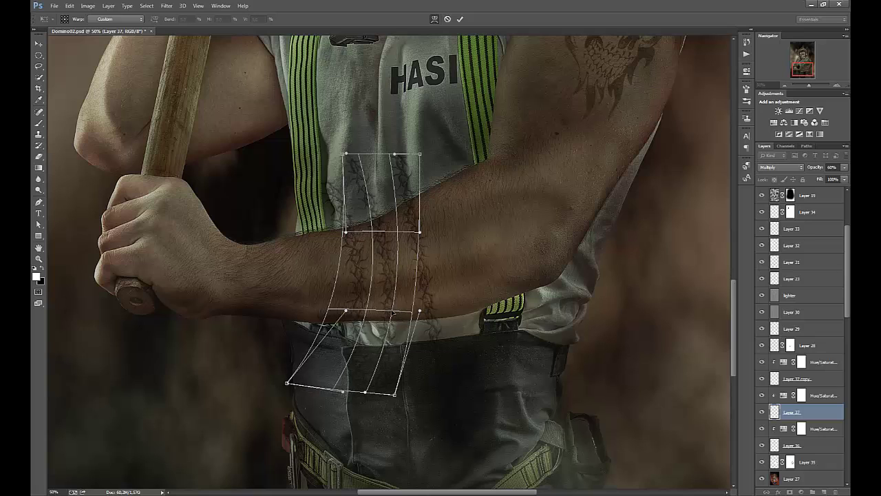
pyautogui.moveTo(394, 313); pyautogui.dragTo(396, 312)
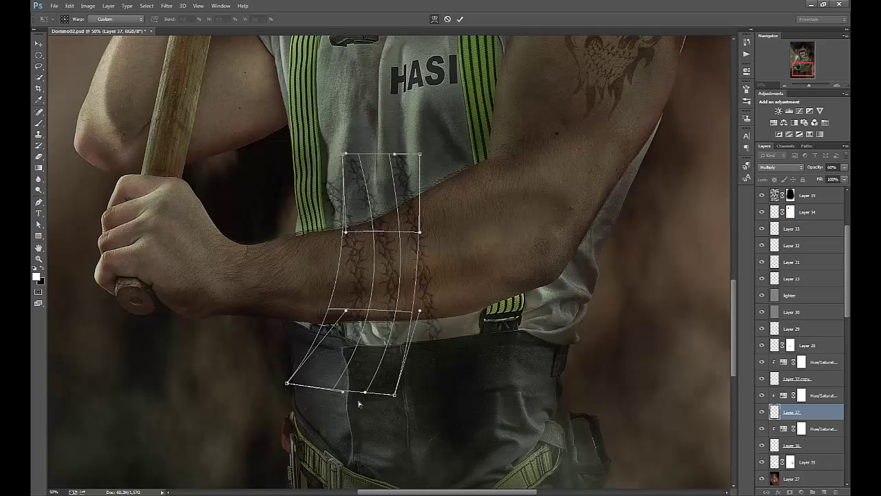
pyautogui.moveTo(364, 392); pyautogui.dragTo(355, 392)
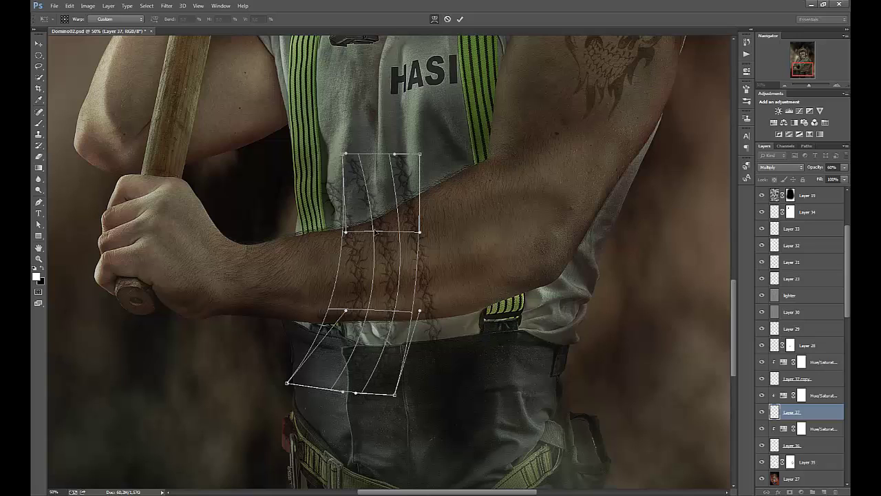
pyautogui.moveTo(378, 233); pyautogui.dragTo(375, 234)
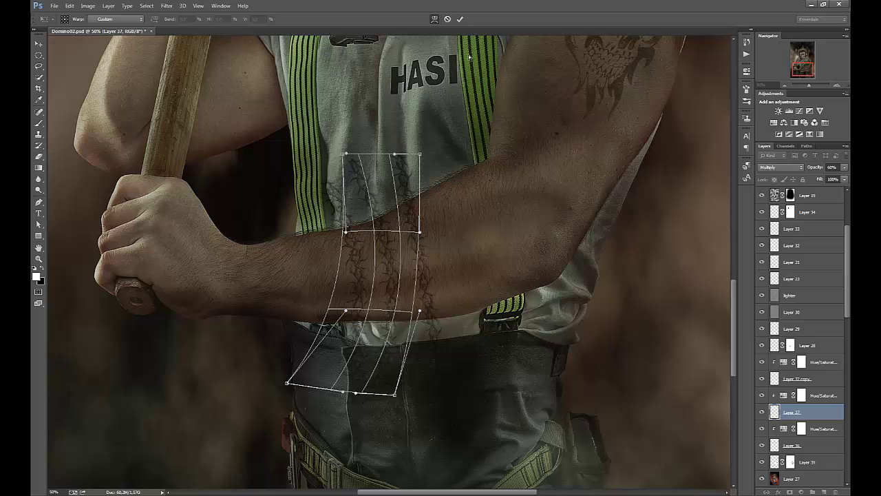
pyautogui.click(460, 18)
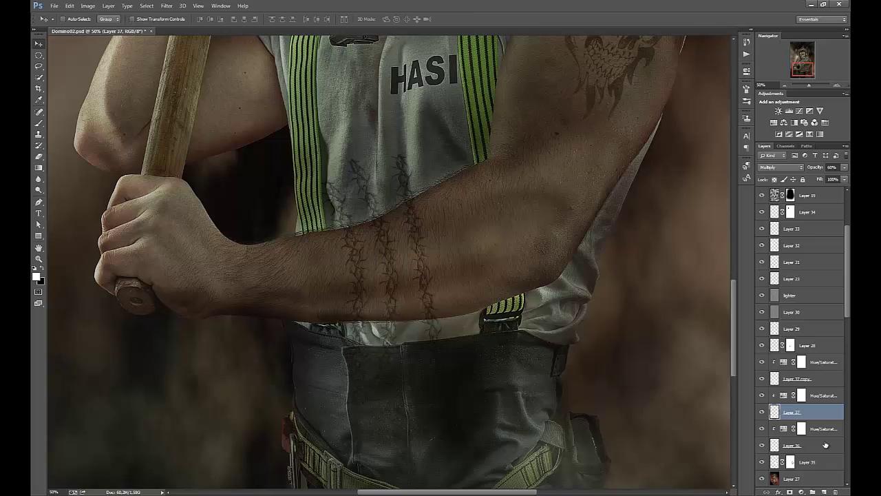
# Step: Warp the thorn band nearest the elbow, Layer 37 copy, bowing its middle toward the elbow and pulling its lower end toward the wrist
pyautogui.hotkey('alt', ']')
pyautogui.hotkey('alt', ']')
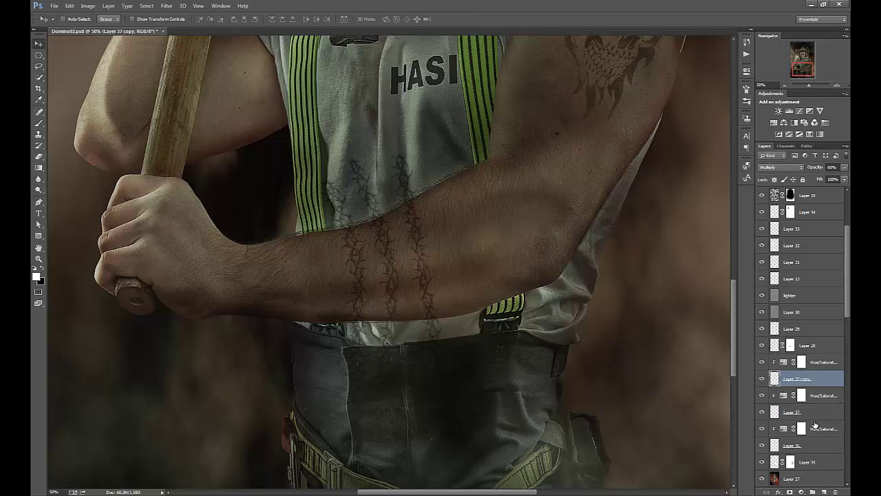
pyautogui.click(70, 6)
pyautogui.moveTo(82, 173)
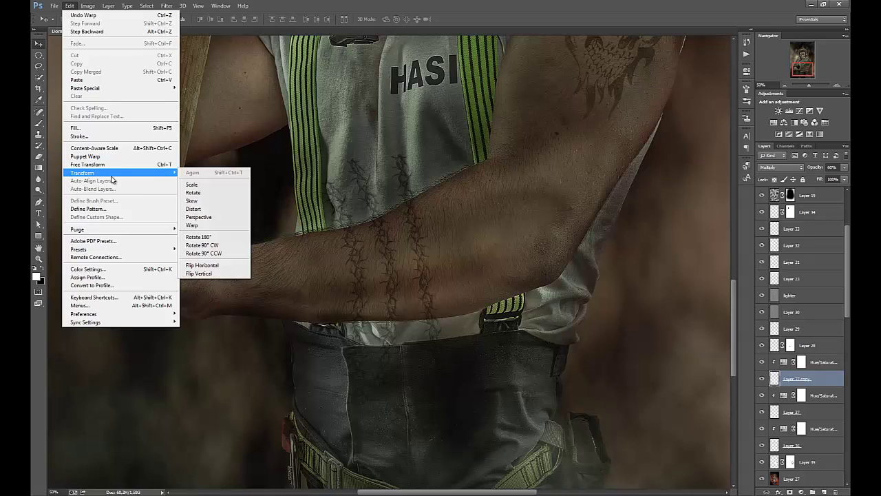
pyautogui.click(192, 226)
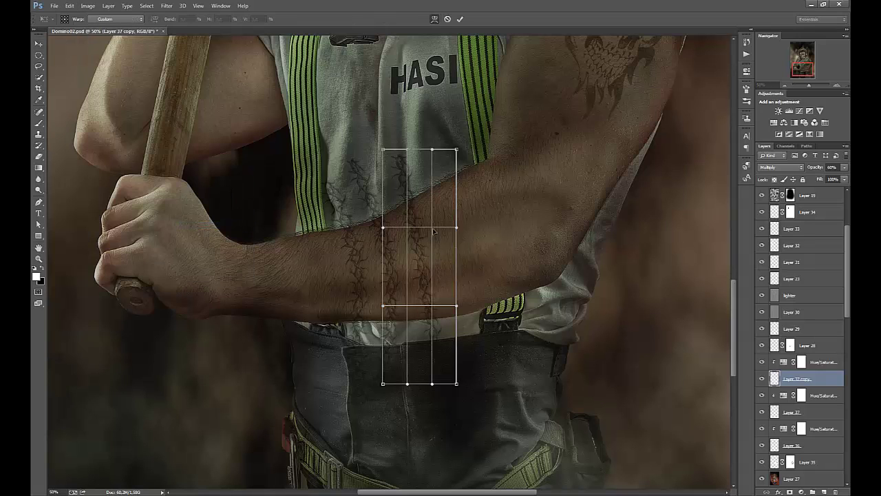
pyautogui.moveTo(441, 231); pyautogui.dragTo(444, 262)
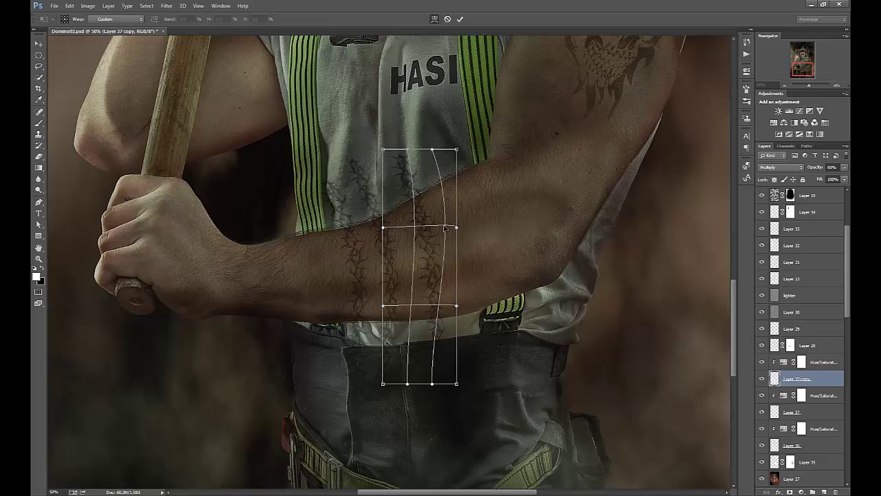
pyautogui.moveTo(433, 386); pyautogui.dragTo(358, 383)
pyautogui.moveTo(456, 384); pyautogui.dragTo(361, 383)
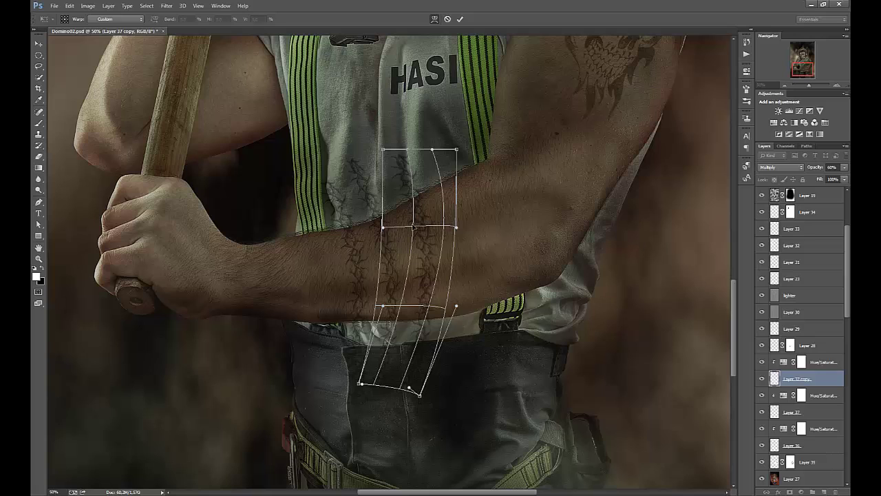
pyautogui.moveTo(416, 227); pyautogui.dragTo(422, 227)
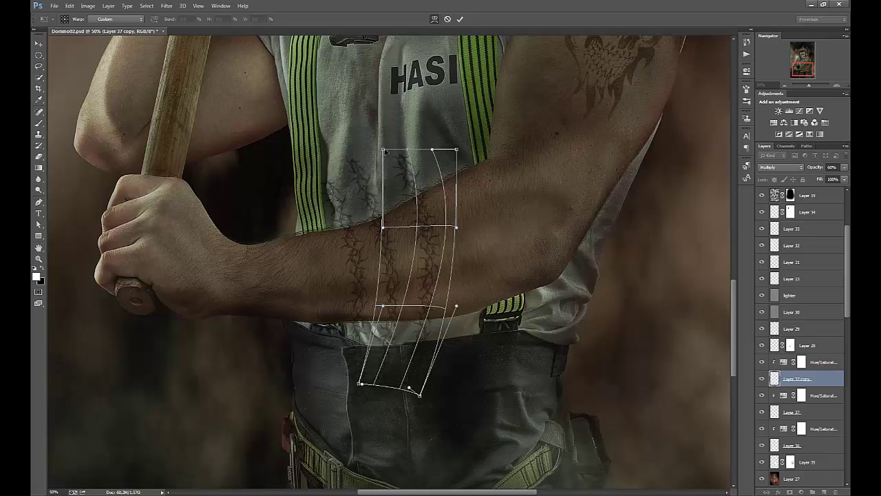
# Step: Swing the upper end of the elbow-side band's warp toward the wrist, round its sides toward the elbow, and apply the warp
pyautogui.moveTo(383, 151); pyautogui.dragTo(328, 178)
pyautogui.moveTo(456, 150); pyautogui.dragTo(368, 163)
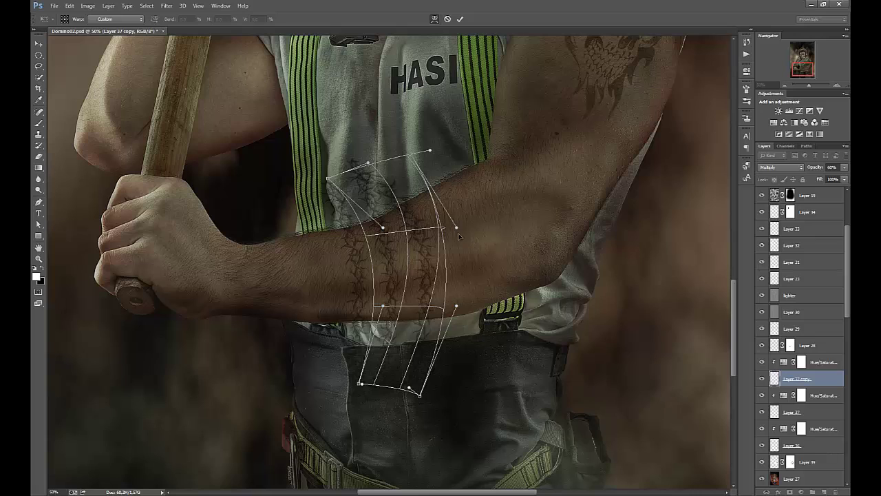
pyautogui.moveTo(456, 227); pyautogui.dragTo(463, 226)
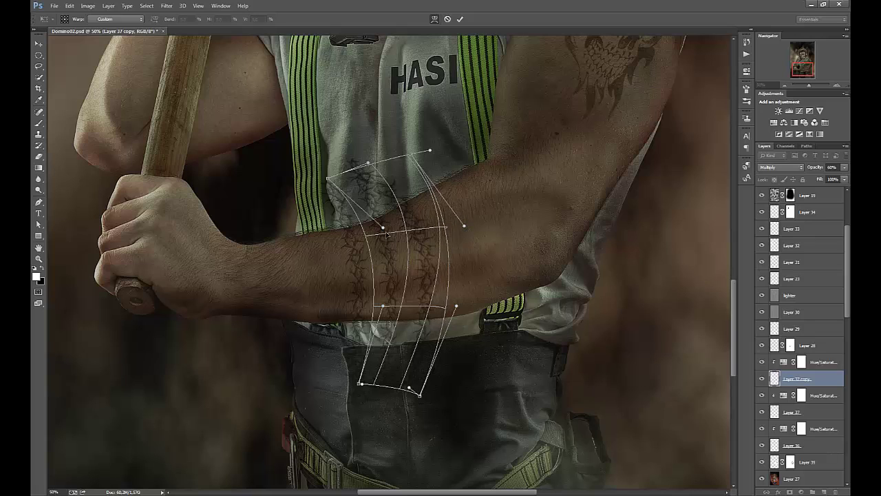
pyautogui.moveTo(383, 228); pyautogui.dragTo(406, 223)
pyautogui.moveTo(458, 307); pyautogui.dragTo(471, 306)
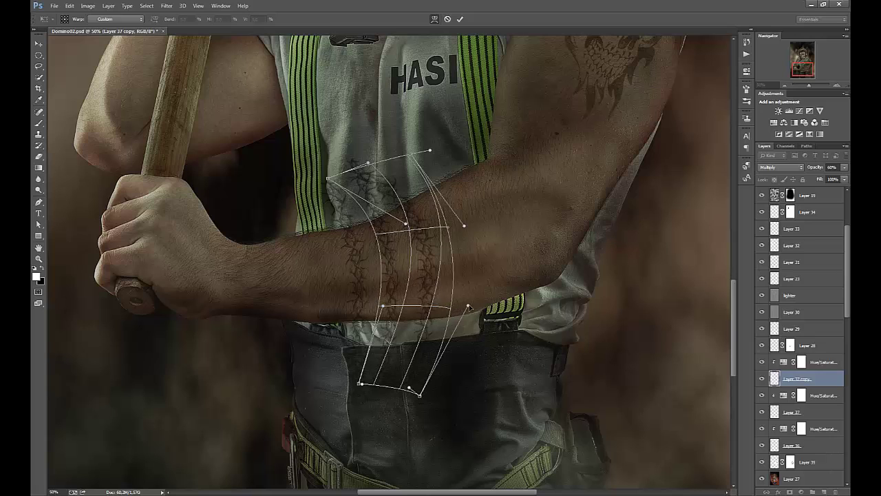
pyautogui.moveTo(412, 398); pyautogui.dragTo(401, 397)
pyautogui.click(460, 19)
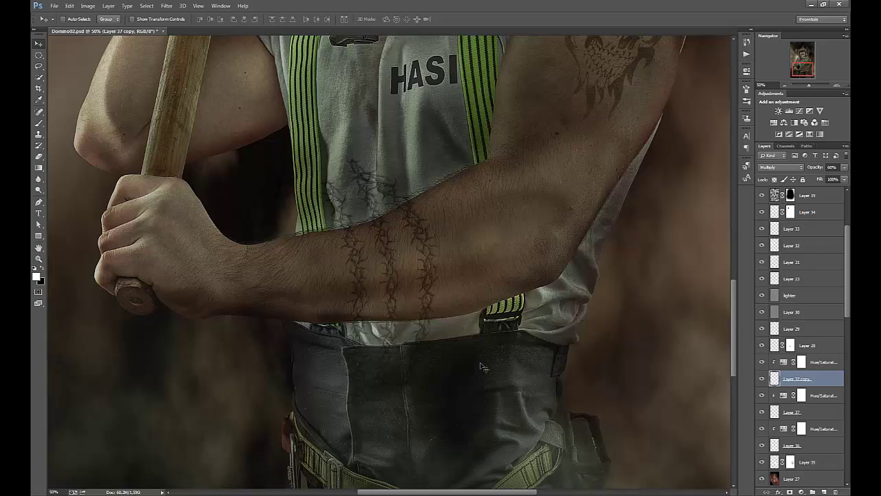
pyautogui.click(37, 259)
pyautogui.click(370, 194)
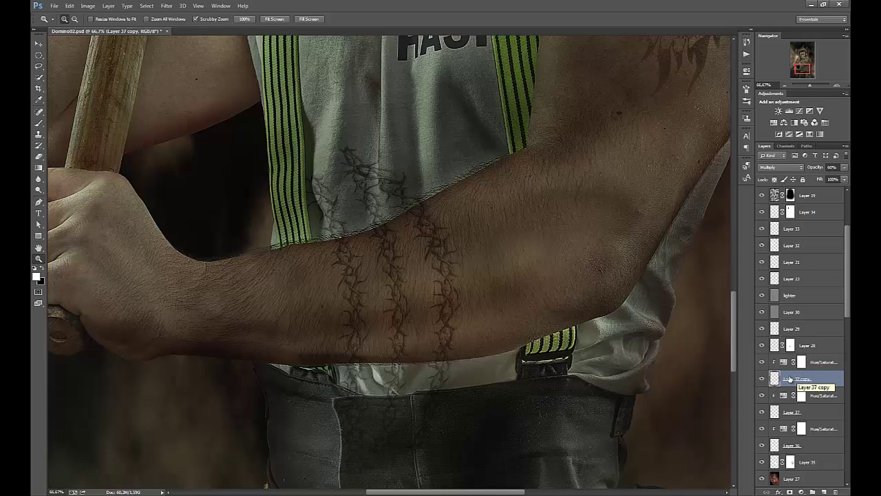
pyautogui.keyDown('shift'); pyautogui.click(813, 411); pyautogui.keyUp('shift')
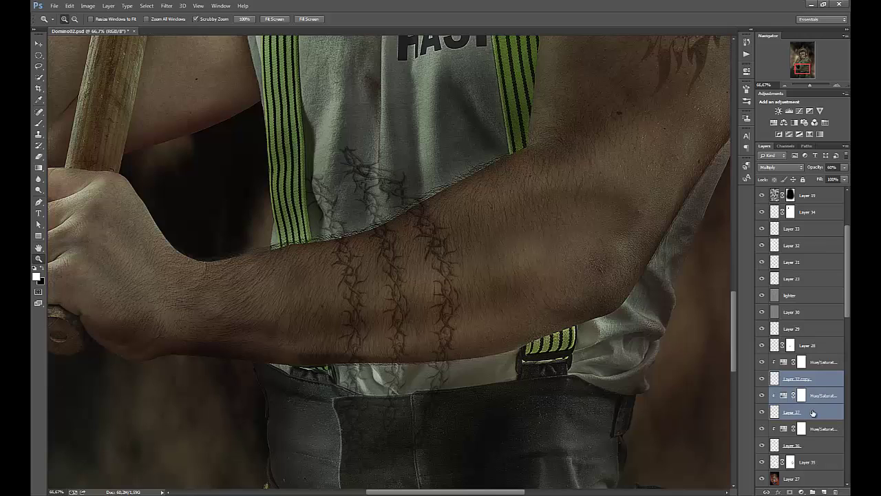
pyautogui.keyDown('shift'); pyautogui.click(802, 448); pyautogui.keyUp('shift')
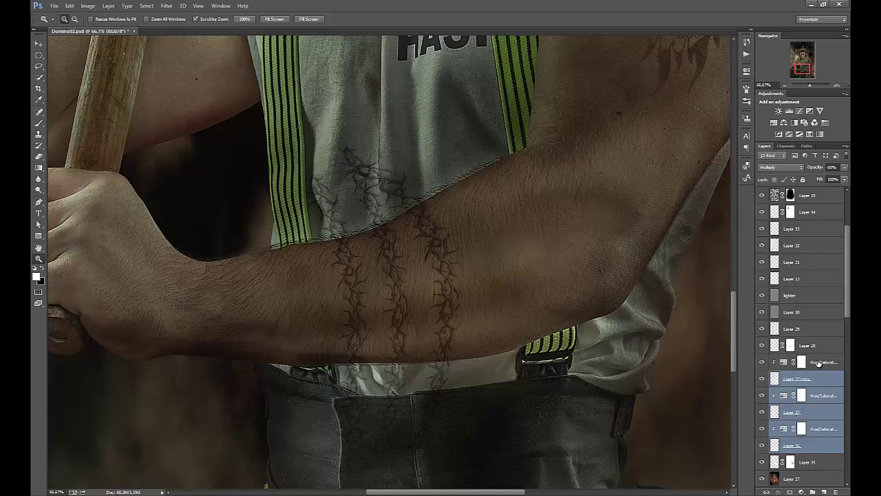
pyautogui.keyDown('shift'); pyautogui.click(818, 363); pyautogui.keyUp('shift')
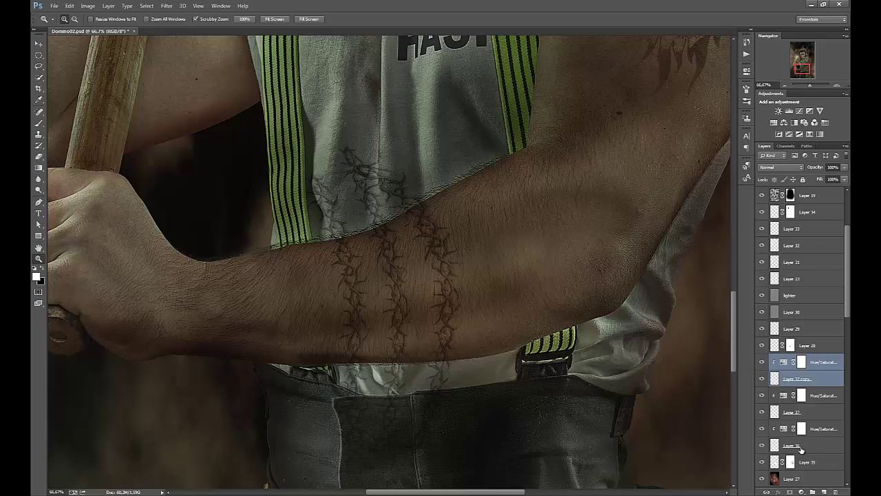
pyautogui.keyDown('shift'); pyautogui.click(800, 447); pyautogui.keyUp('shift')
# Step: Group the three thorn band layers and their clipped Hue/Saturation adjustments into a group named "tetovanie", and check its contents
pyautogui.click(818, 363)
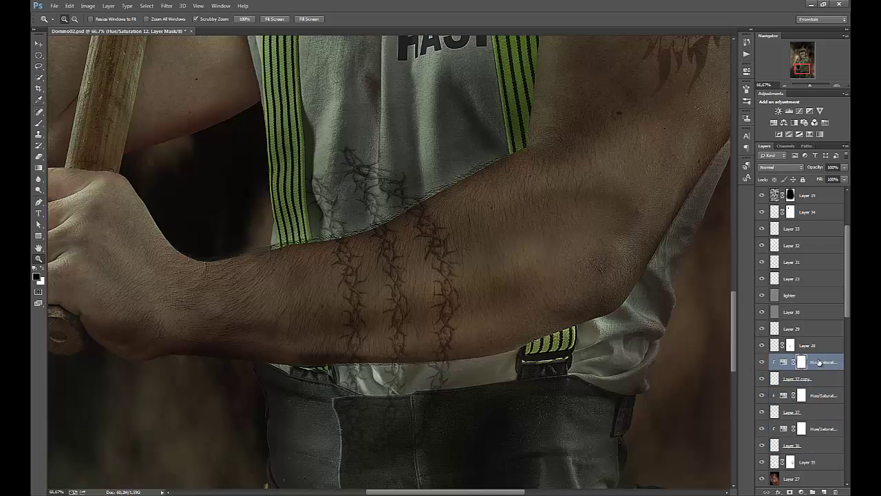
pyautogui.keyDown('shift'); pyautogui.click(822, 399); pyautogui.keyUp('shift')
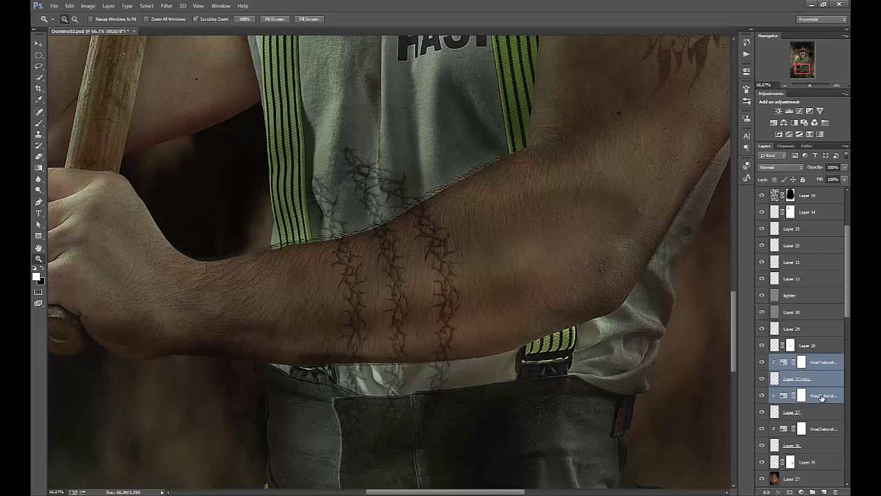
pyautogui.keyDown('shift'); pyautogui.click(822, 431); pyautogui.keyUp('shift')
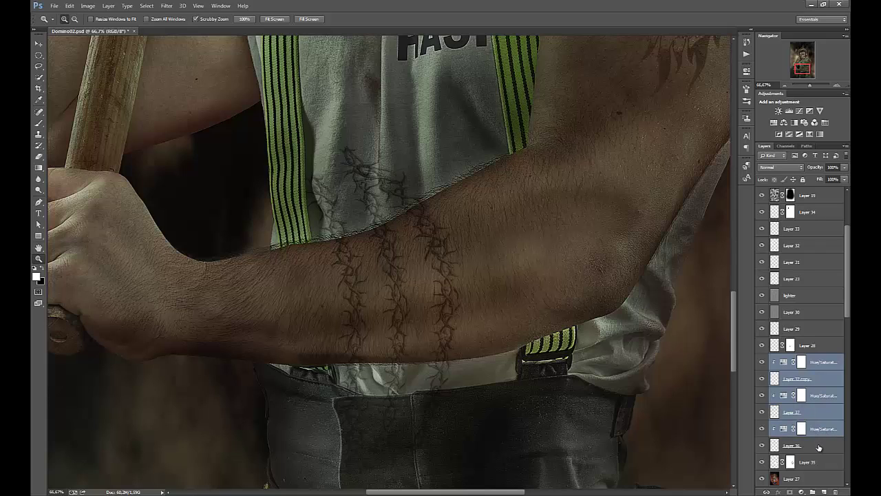
pyautogui.keyDown('shift'); pyautogui.click(819, 447); pyautogui.keyUp('shift')
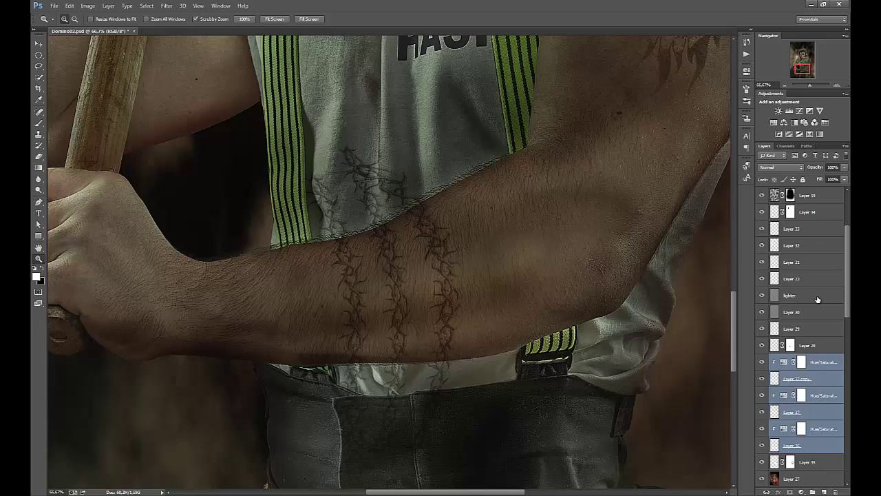
pyautogui.click(845, 148)
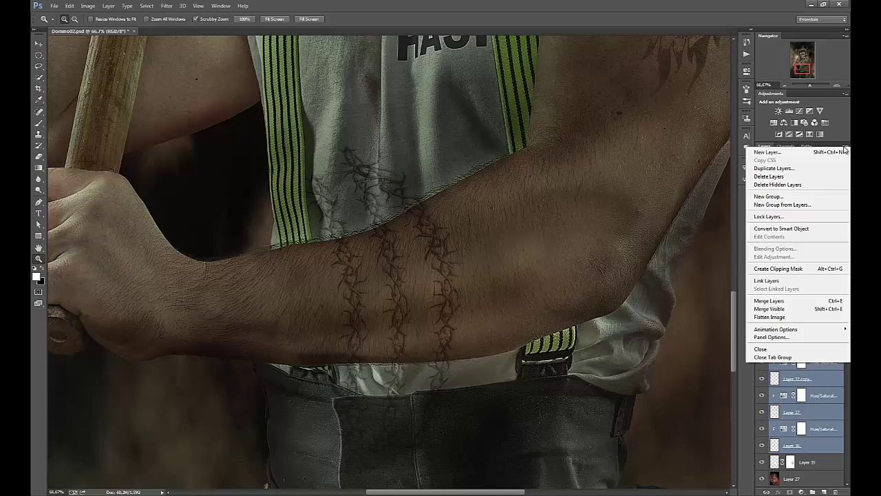
pyautogui.click(800, 205)
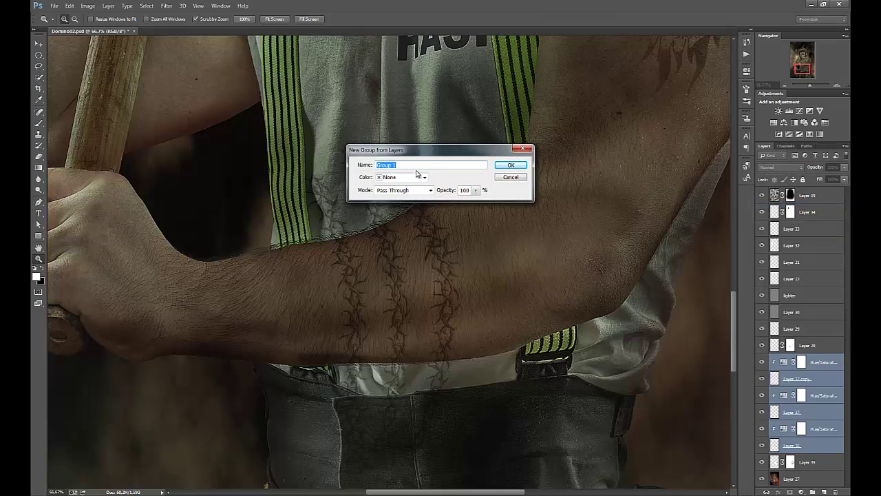
pyautogui.write('tetovanie')
pyautogui.click(509, 165)
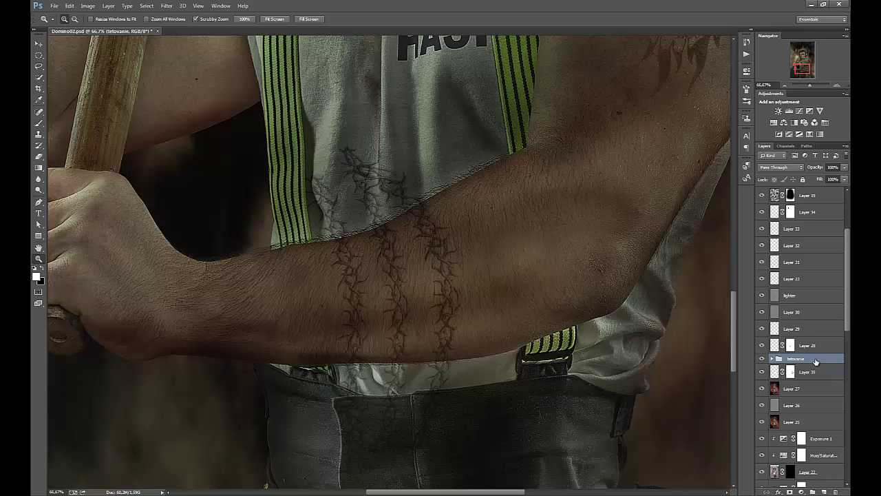
pyautogui.click(772, 359)
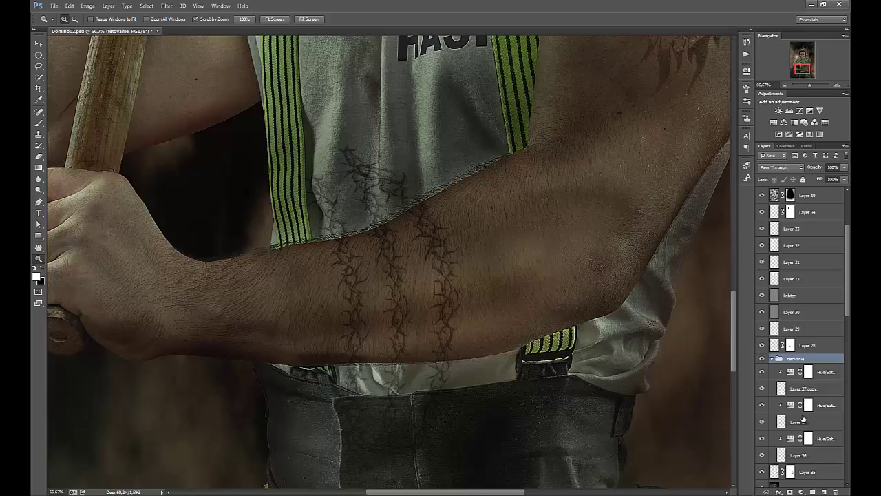
pyautogui.click(771, 359)
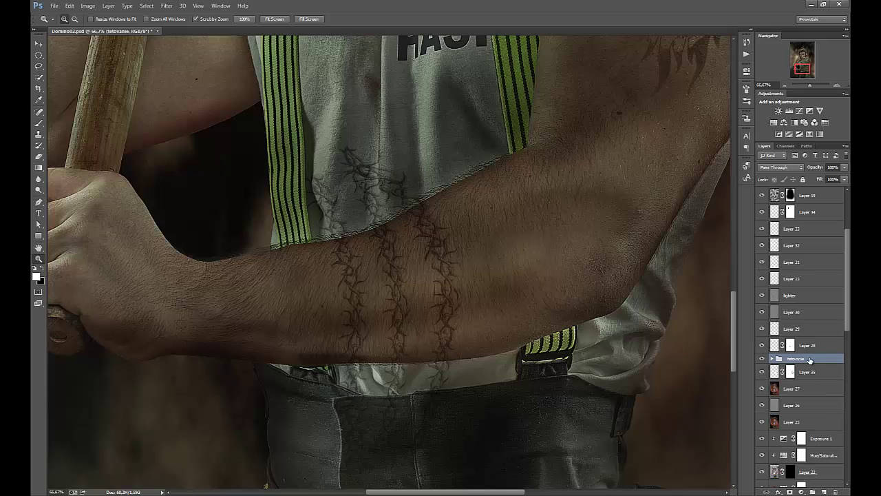
# Step: Compare the forearm with and without the "tetovanie" group, and add a layer mask to the group
pyautogui.click(761, 358)
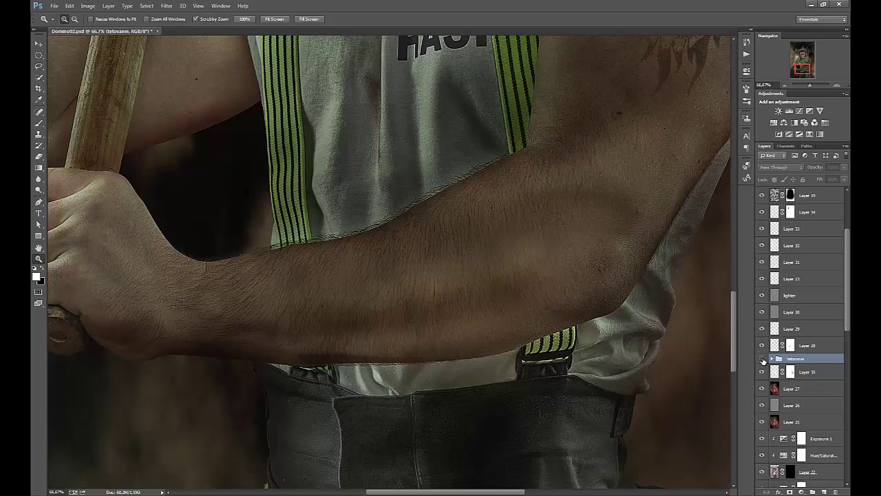
pyautogui.click(762, 358)
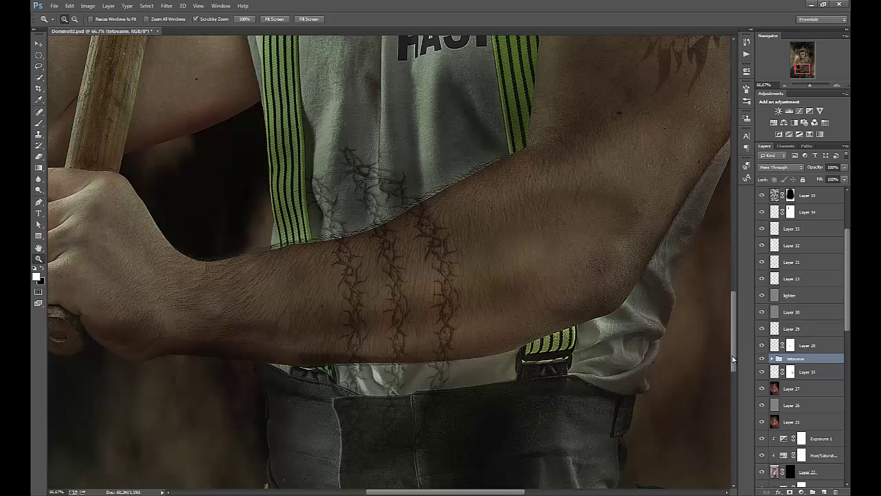
pyautogui.scroll(-2, 732, 357)
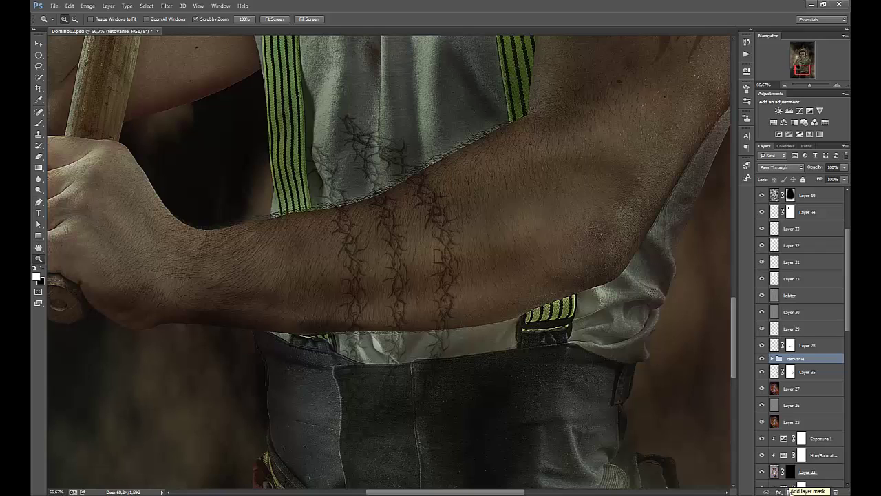
pyautogui.click(790, 491)
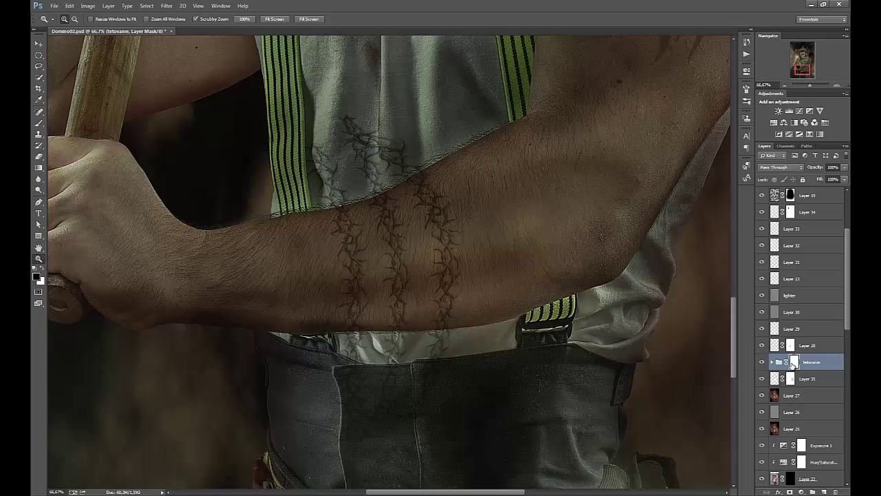
# Step: Mask out the thorn bands spilling onto the shirt and trousers with a soft black 118 px brush at 100% opacity
pyautogui.click(38, 124)
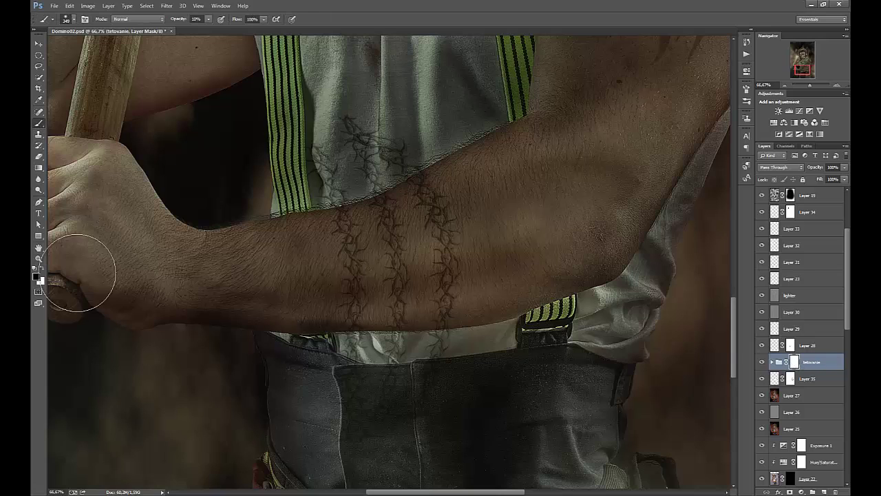
pyautogui.click(208, 21)
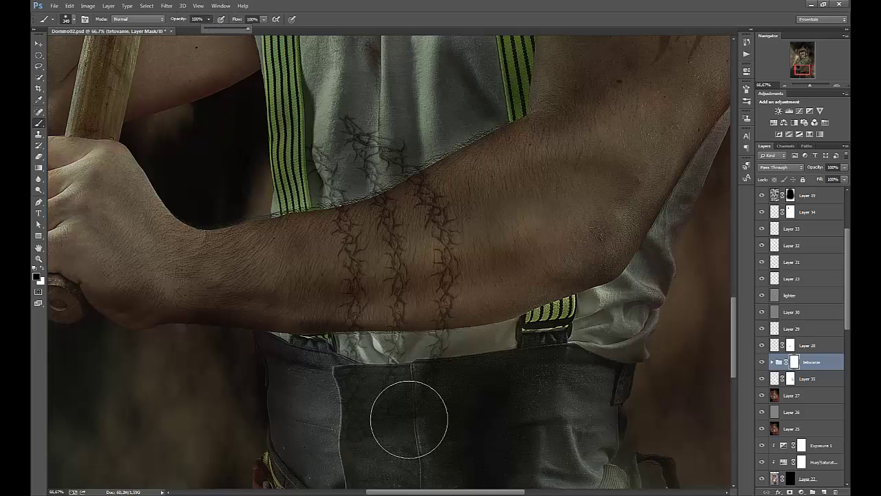
pyautogui.moveTo(409, 418)
pyautogui.mouseDown()
pyautogui.moveTo(415, 396)
pyautogui.moveTo(407, 303)
pyautogui.moveTo(424, 362)
pyautogui.mouseUp()
pyautogui.rightClick(424, 362)
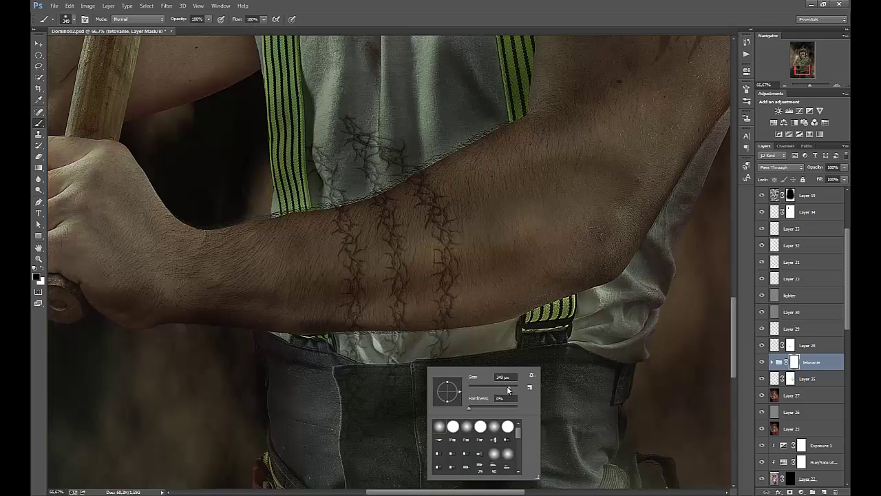
pyautogui.moveTo(492, 386); pyautogui.dragTo(495, 389)
pyautogui.click(349, 113)
pyautogui.moveTo(345, 122)
pyautogui.mouseDown()
pyautogui.moveTo(372, 145)
pyautogui.moveTo(309, 143)
pyautogui.moveTo(311, 129)
pyautogui.moveTo(325, 174)
pyautogui.moveTo(411, 139)
pyautogui.moveTo(369, 161)
pyautogui.moveTo(404, 144)
pyautogui.moveTo(366, 171)
pyautogui.moveTo(306, 176)
pyautogui.mouseUp()
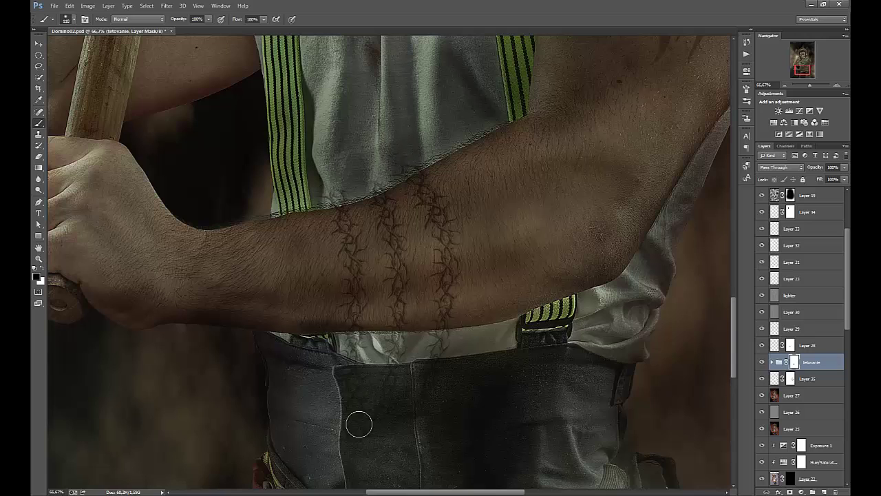
pyautogui.moveTo(364, 392)
pyautogui.mouseDown()
pyautogui.moveTo(412, 383)
pyautogui.moveTo(336, 385)
pyautogui.moveTo(452, 374)
pyautogui.moveTo(423, 368)
pyautogui.moveTo(459, 363)
pyautogui.moveTo(376, 377)
pyautogui.moveTo(402, 365)
pyautogui.moveTo(364, 366)
pyautogui.mouseUp()
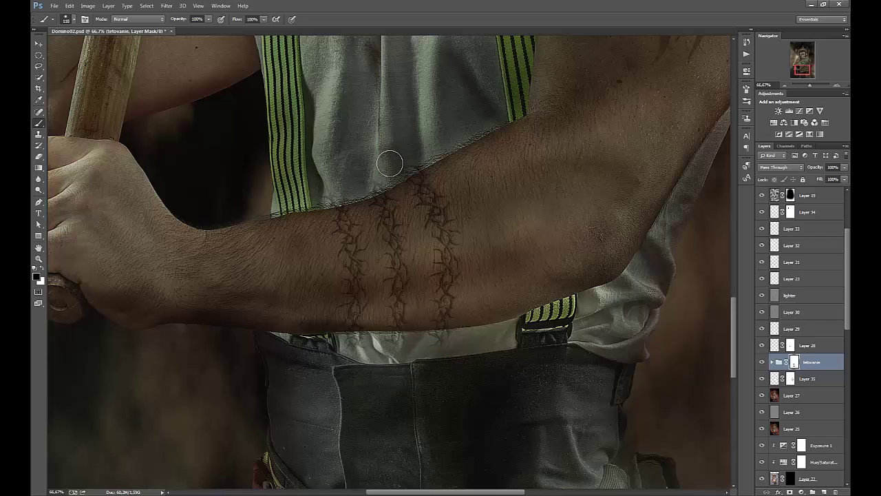
# Step: Mask out the remaining thorn traces on the shirt along the forearm's upper edge with a much smaller soft brush
pyautogui.hotkey('ctrl', '+')
pyautogui.hotkey('ctrl', '+')
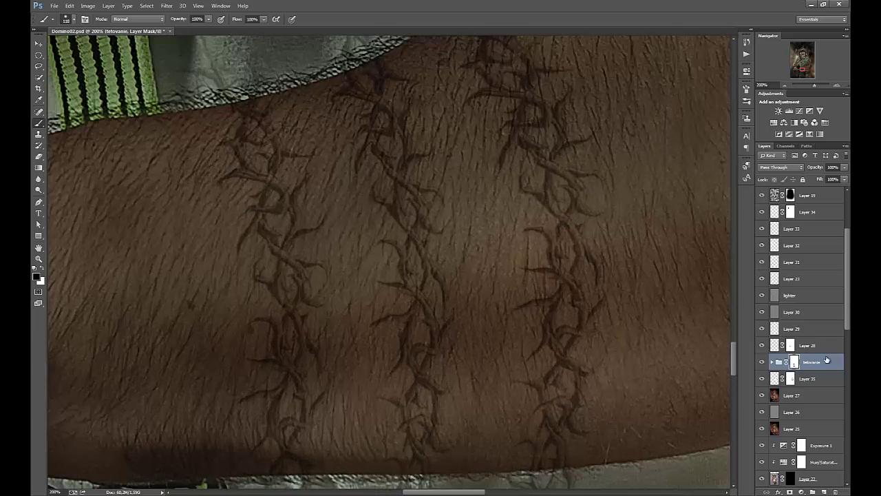
pyautogui.scroll(5, 740, 357)
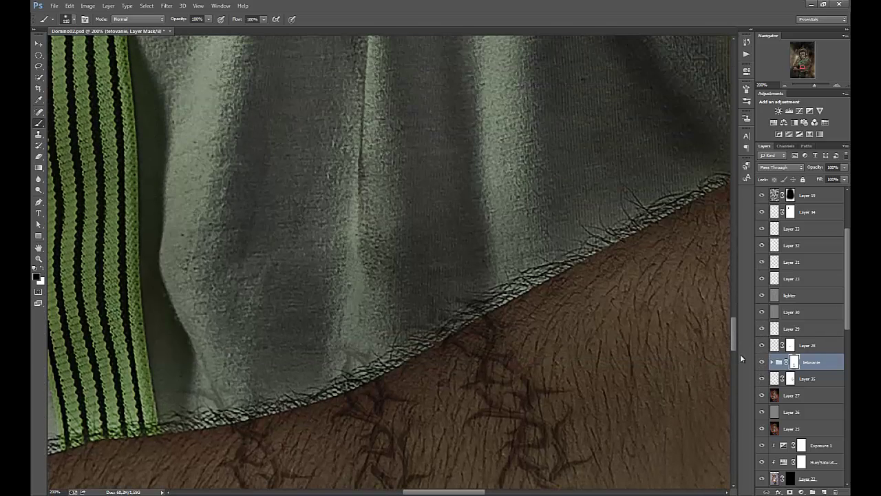
pyautogui.moveTo(735, 341); pyautogui.dragTo(735, 354)
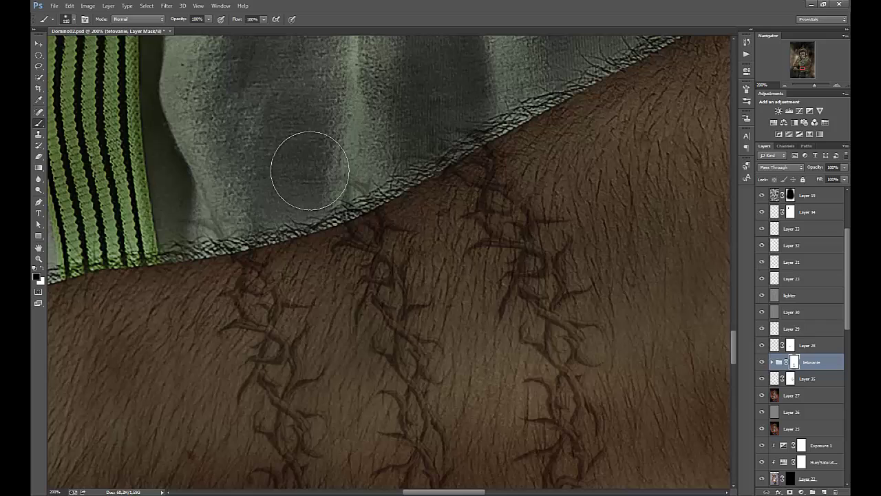
pyautogui.rightClick(314, 131)
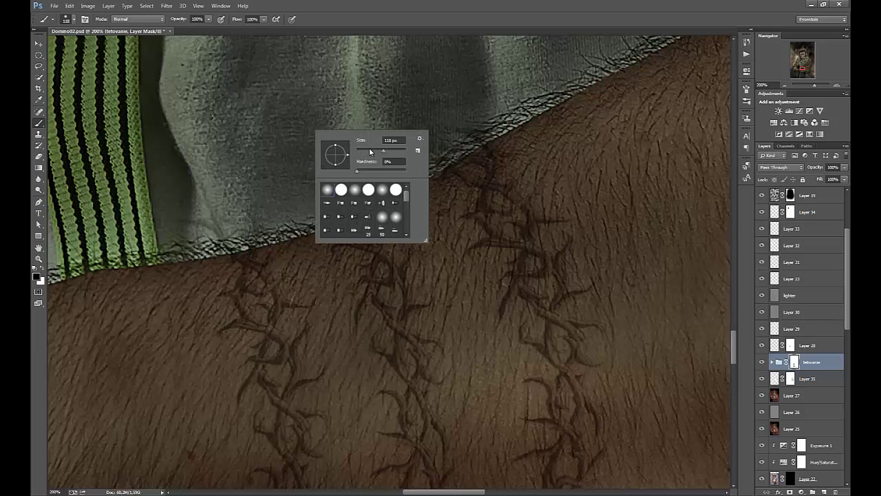
pyautogui.click(370, 151)
pyautogui.click(363, 150)
pyautogui.press('Return')
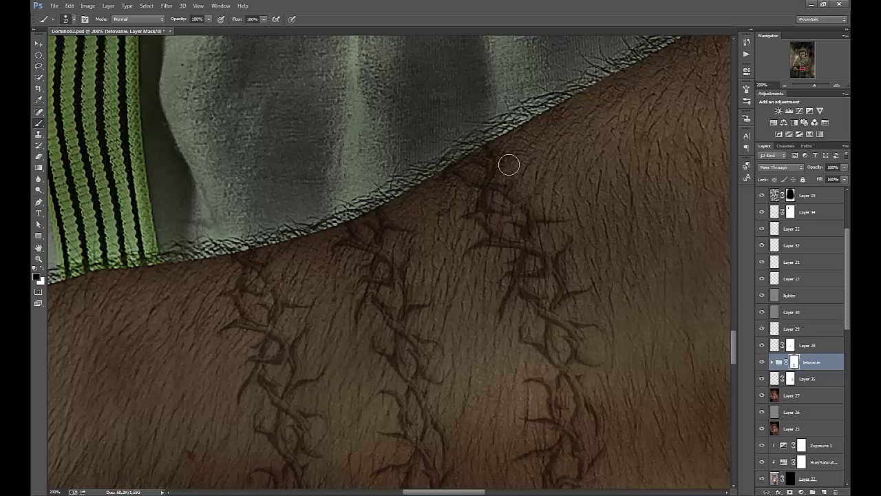
# Step: Mask out the thorn ends that spill over the forearm's lower edge onto the shirt, and check the whole arm
pyautogui.scroll(-5, 733, 344)
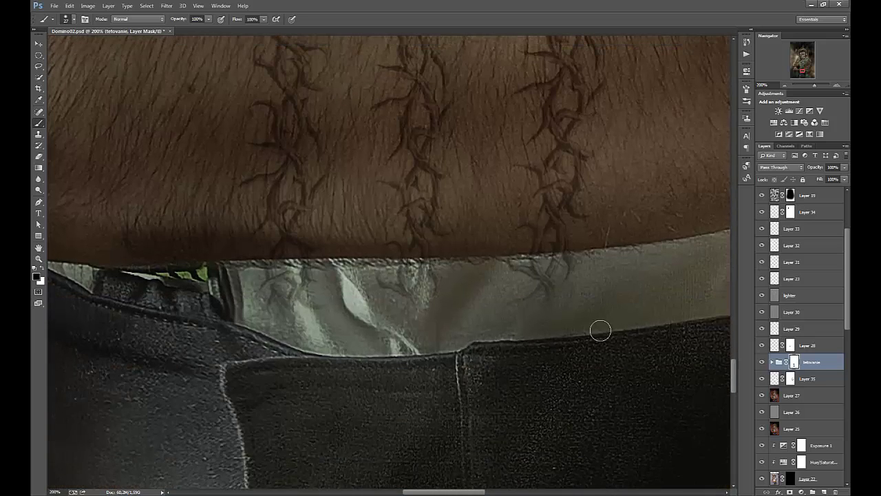
pyautogui.moveTo(523, 298)
pyautogui.mouseDown()
pyautogui.moveTo(544, 286)
pyautogui.moveTo(508, 272)
pyautogui.moveTo(583, 266)
pyautogui.moveTo(562, 264)
pyautogui.mouseUp()
pyautogui.moveTo(389, 288)
pyautogui.mouseDown()
pyautogui.moveTo(442, 279)
pyautogui.moveTo(387, 282)
pyautogui.moveTo(407, 271)
pyautogui.moveTo(396, 272)
pyautogui.moveTo(448, 277)
pyautogui.moveTo(329, 318)
pyautogui.moveTo(262, 296)
pyautogui.moveTo(321, 309)
pyautogui.moveTo(323, 293)
pyautogui.moveTo(273, 288)
pyautogui.moveTo(303, 282)
pyautogui.moveTo(259, 276)
pyautogui.moveTo(323, 284)
pyautogui.moveTo(256, 275)
pyautogui.moveTo(339, 277)
pyautogui.moveTo(287, 291)
pyautogui.moveTo(330, 287)
pyautogui.mouseUp()
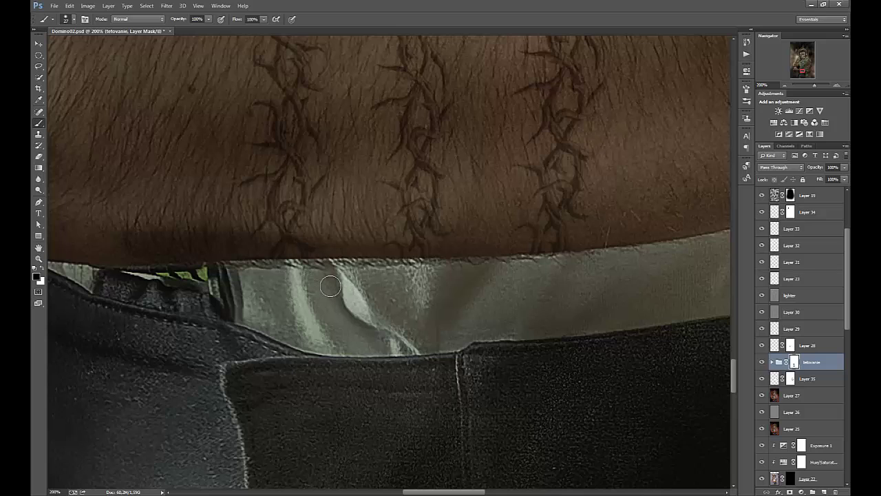
pyautogui.scroll(-3, 330, 286)
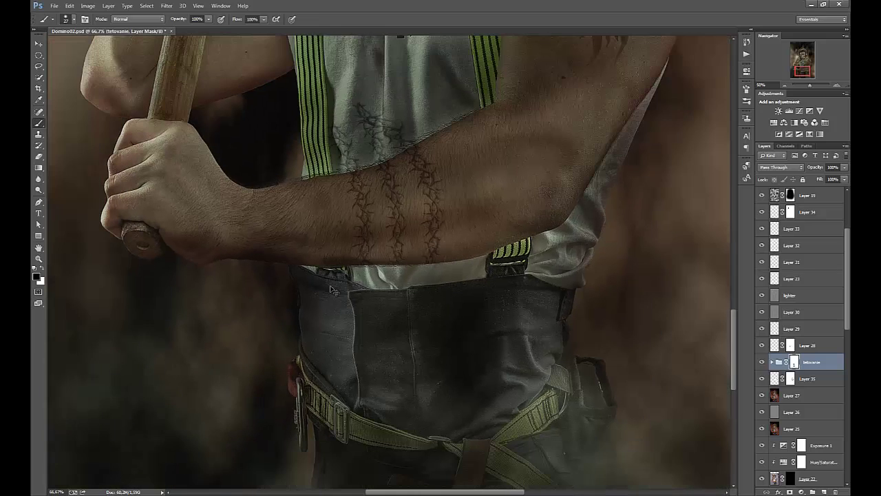
pyautogui.scroll(-1, 330, 286)
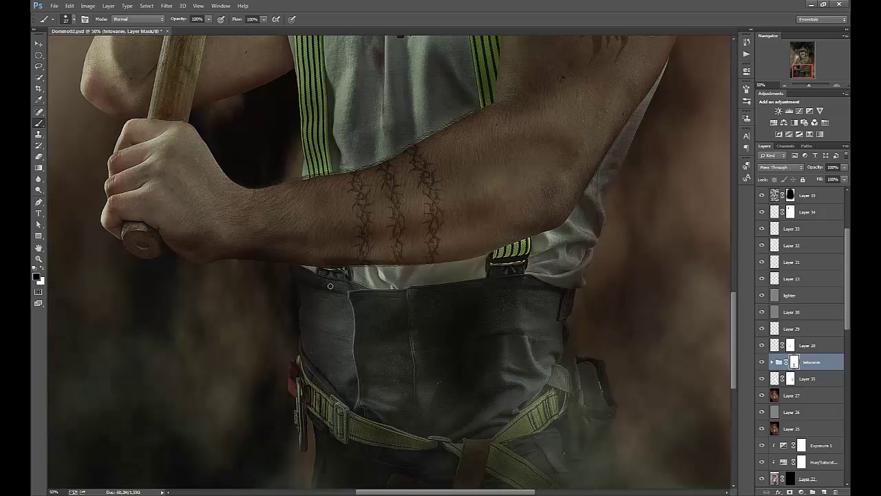
pyautogui.moveTo(732, 353); pyautogui.dragTo(732, 333)
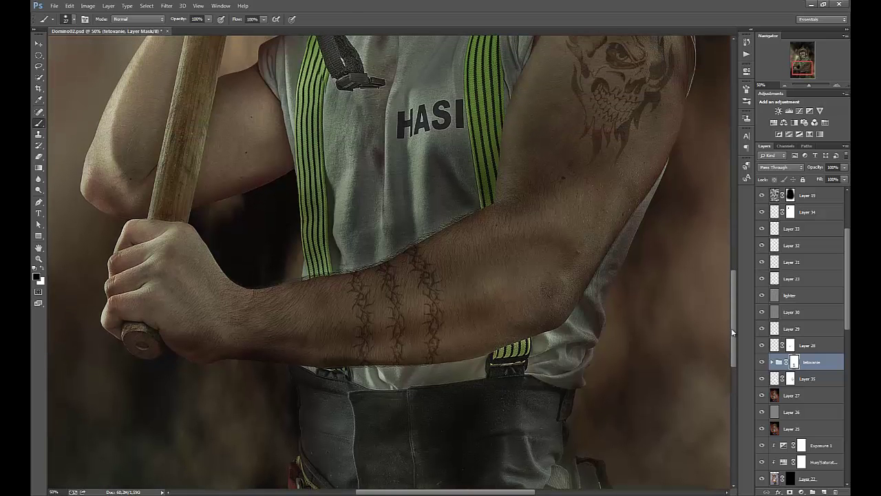
# Step: Lower the brush opacity to 11%, enlarge the brush to 244 px, and softly fade the band ends near the forearm's edges
pyautogui.hotkey('ctrl', '+')
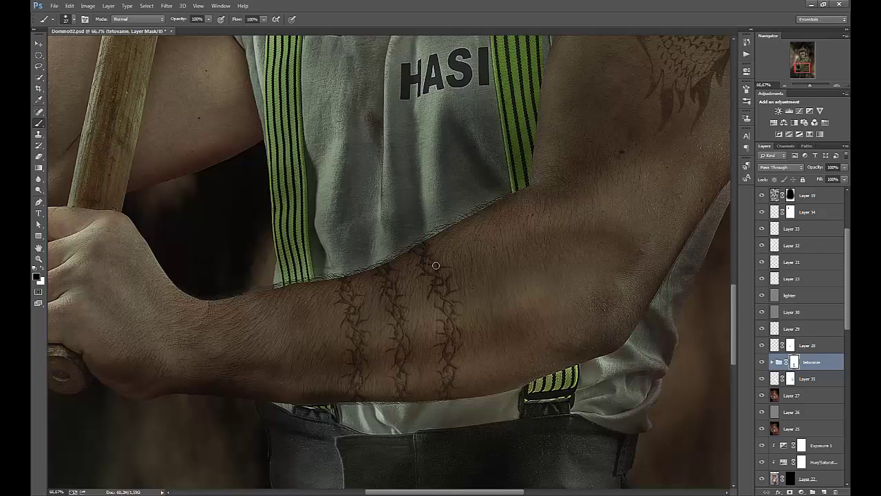
pyautogui.click(208, 20)
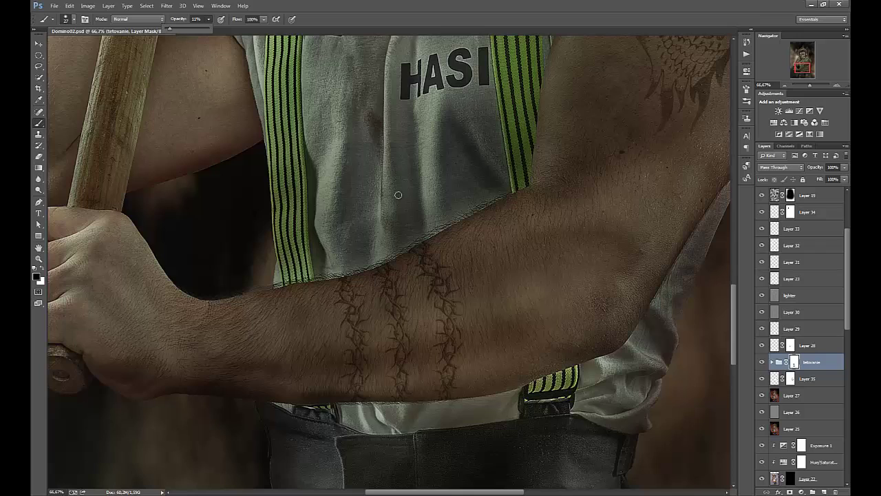
pyautogui.rightClick(464, 233)
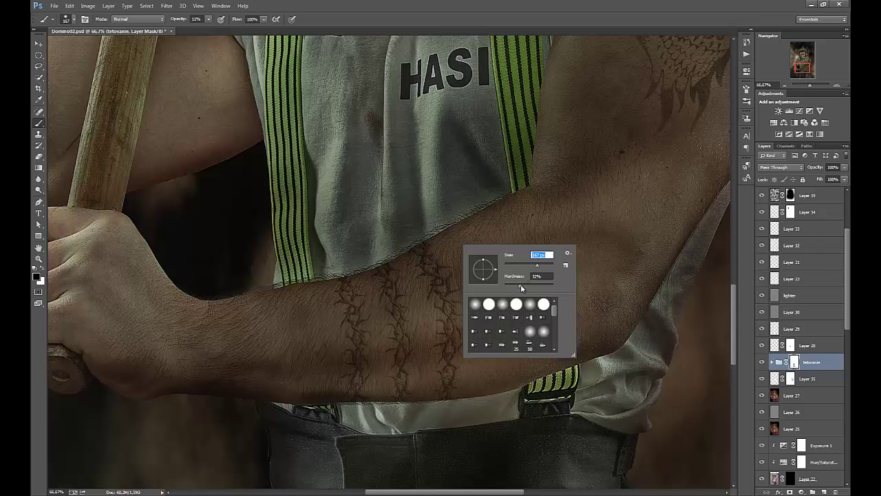
pyautogui.press('Tab')
pyautogui.moveTo(537, 267); pyautogui.dragTo(542, 267)
pyautogui.click(419, 232)
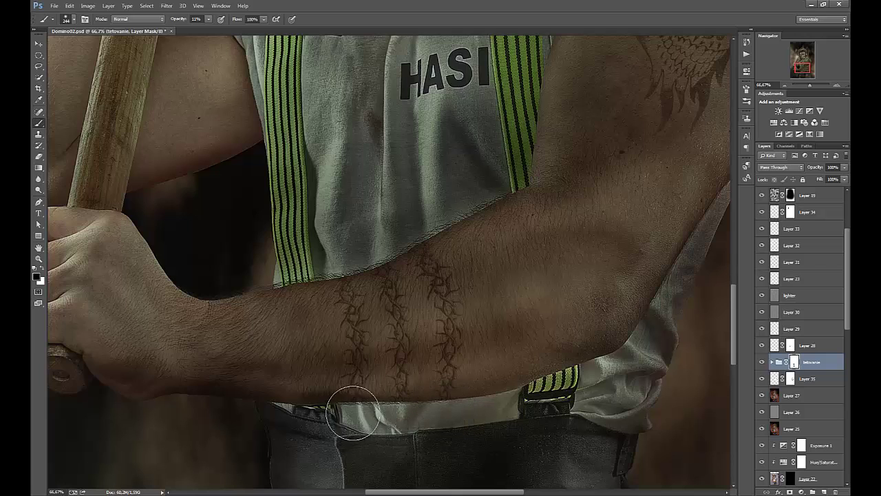
# Step: Reduce the mask brush to 167 px at 0% hardness and fade parts of the thorn bands further
pyautogui.rightClick(406, 131)
pyautogui.moveTo(477, 157); pyautogui.dragTo(477, 154)
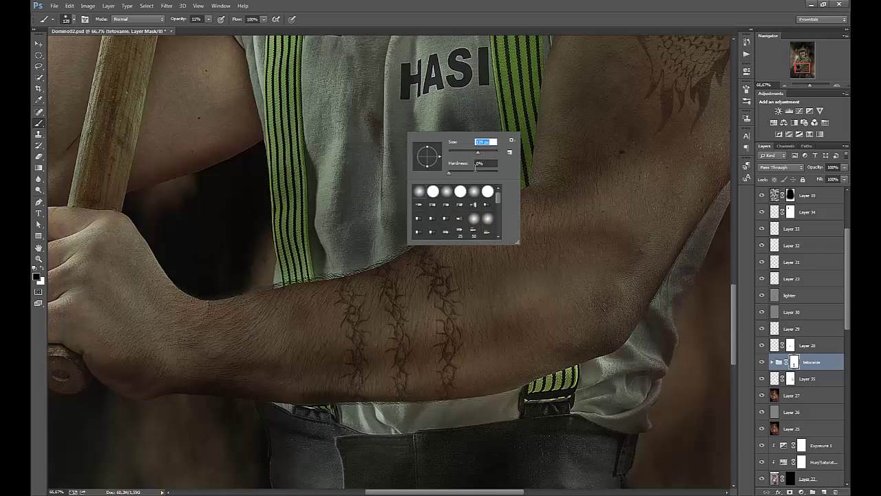
pyautogui.press('Return')
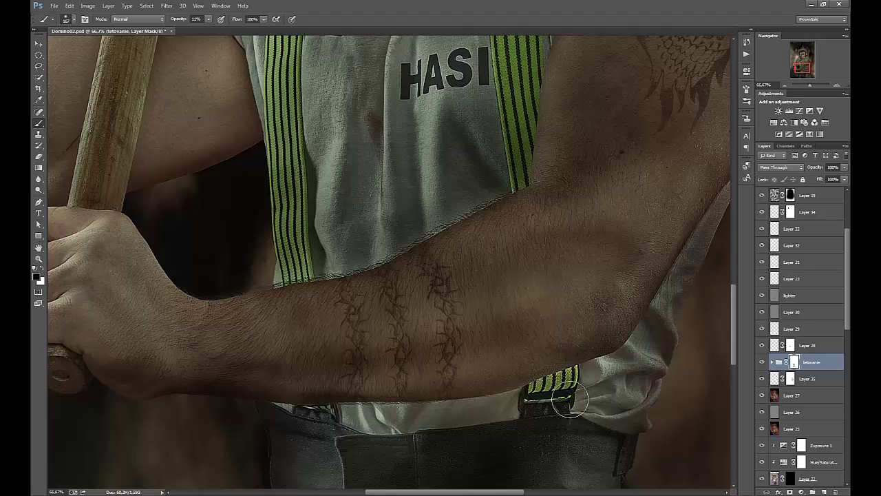
# Step: Fit the whole image in view and compare it with and without the "tetovanie" group and Layer 35
pyautogui.hotkey('ctrl', '-')
pyautogui.hotkey('ctrl', '0')
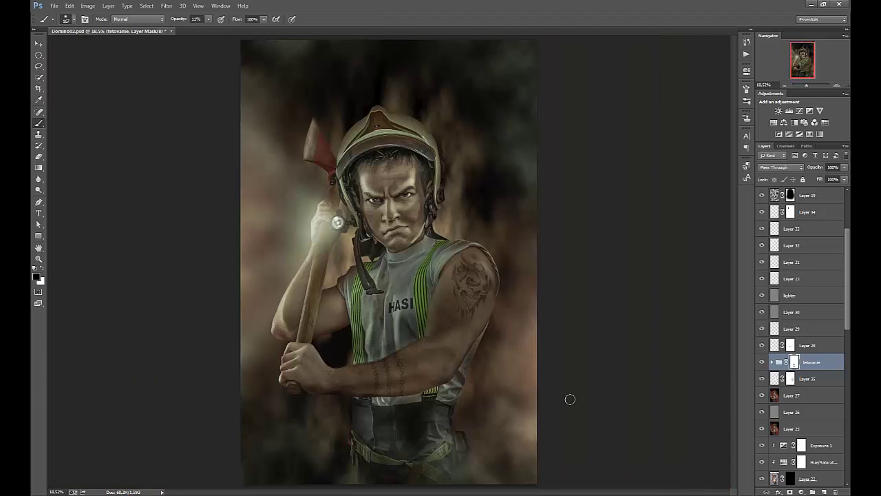
pyautogui.click(761, 362)
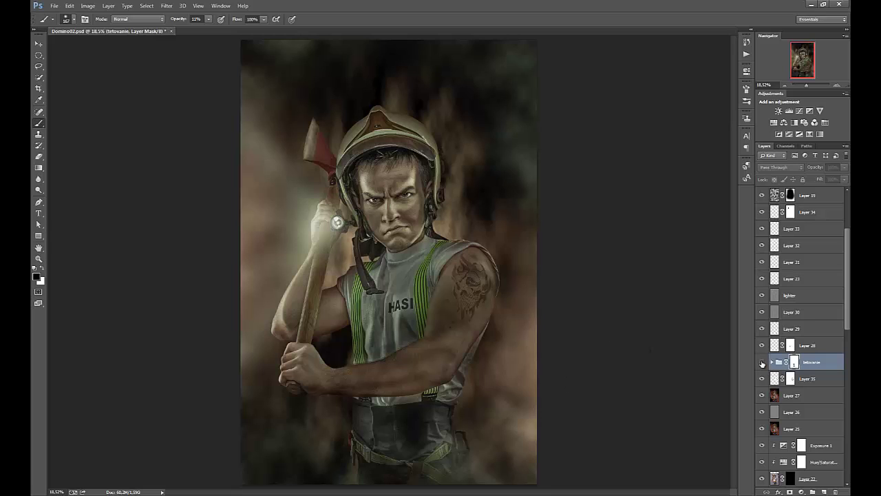
pyautogui.click(761, 362)
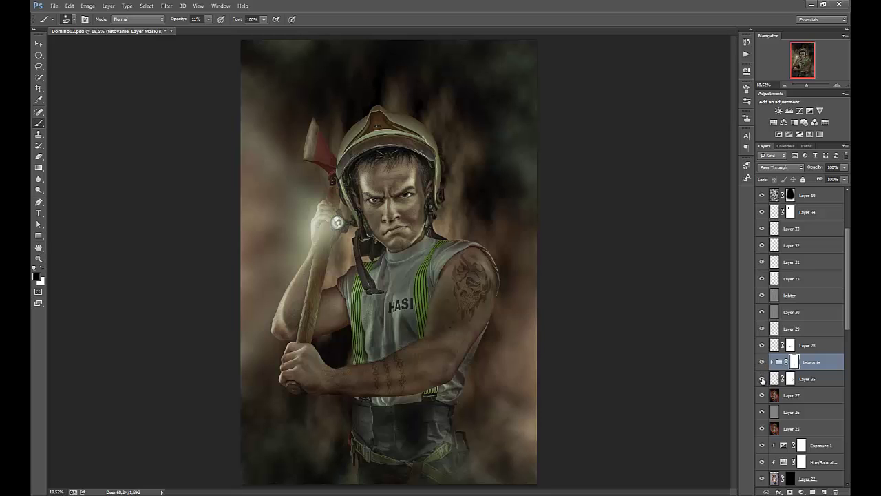
pyautogui.click(762, 378)
pyautogui.click(762, 379)
pyautogui.click(39, 45)
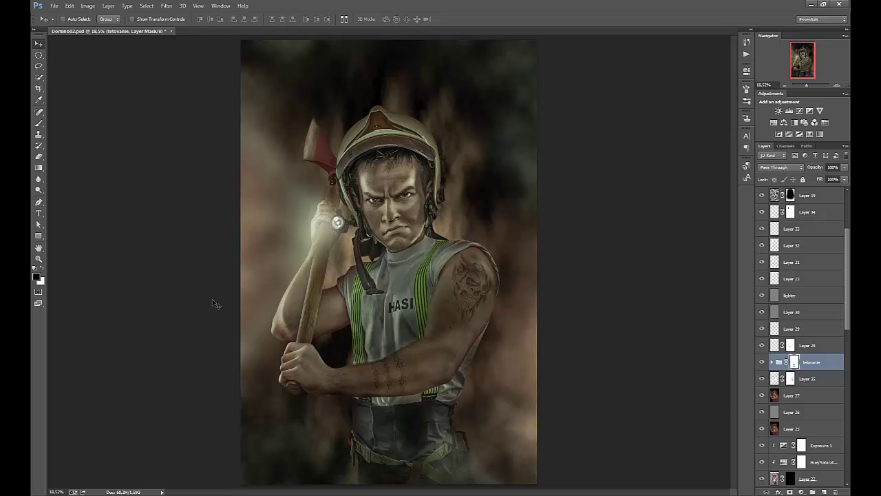